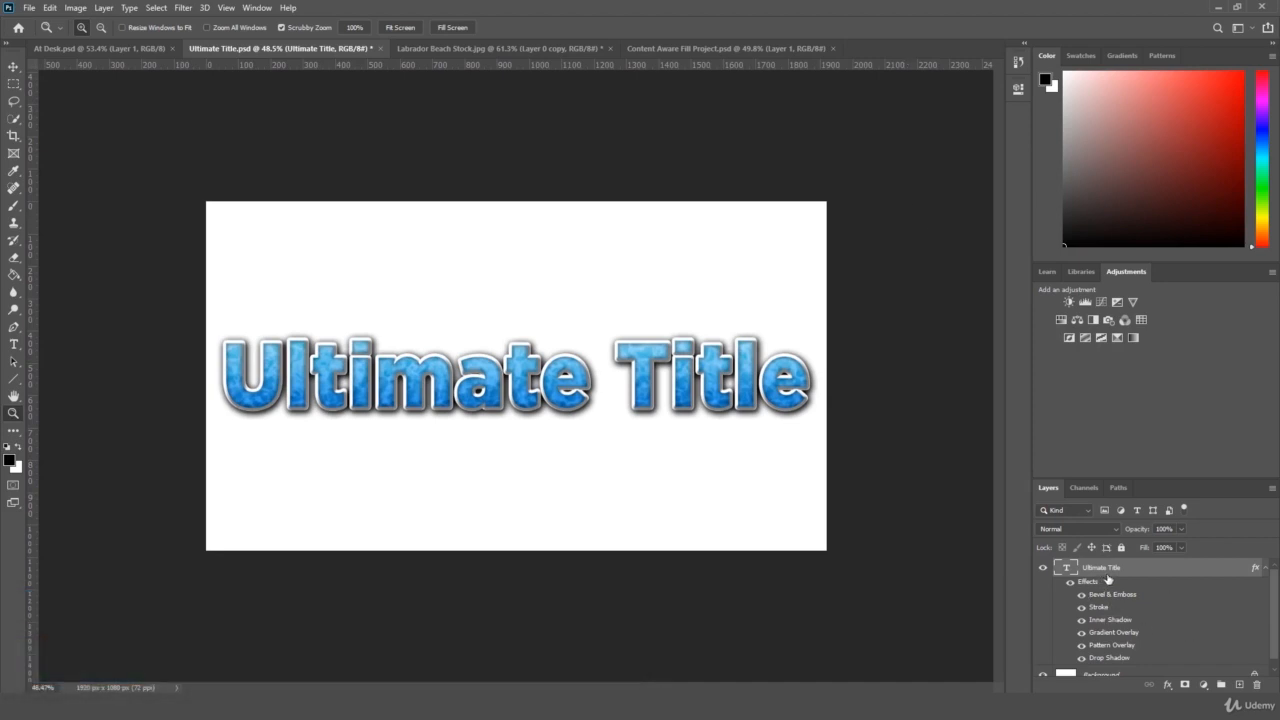
# Step: Look through the Warp Text styles for the Ultimate Title text without applying a warp
pyautogui.click(13, 344)
pyautogui.doubleClick(375, 383)
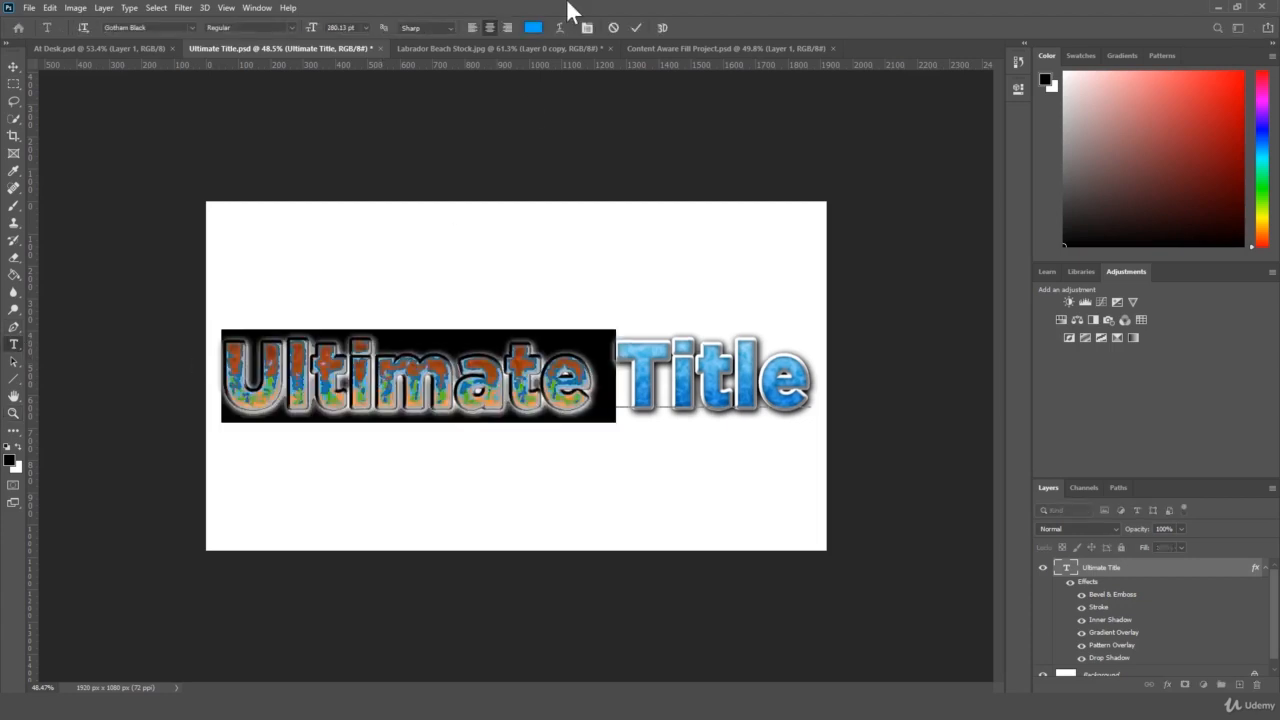
pyautogui.click(562, 28)
pyautogui.click(859, 88)
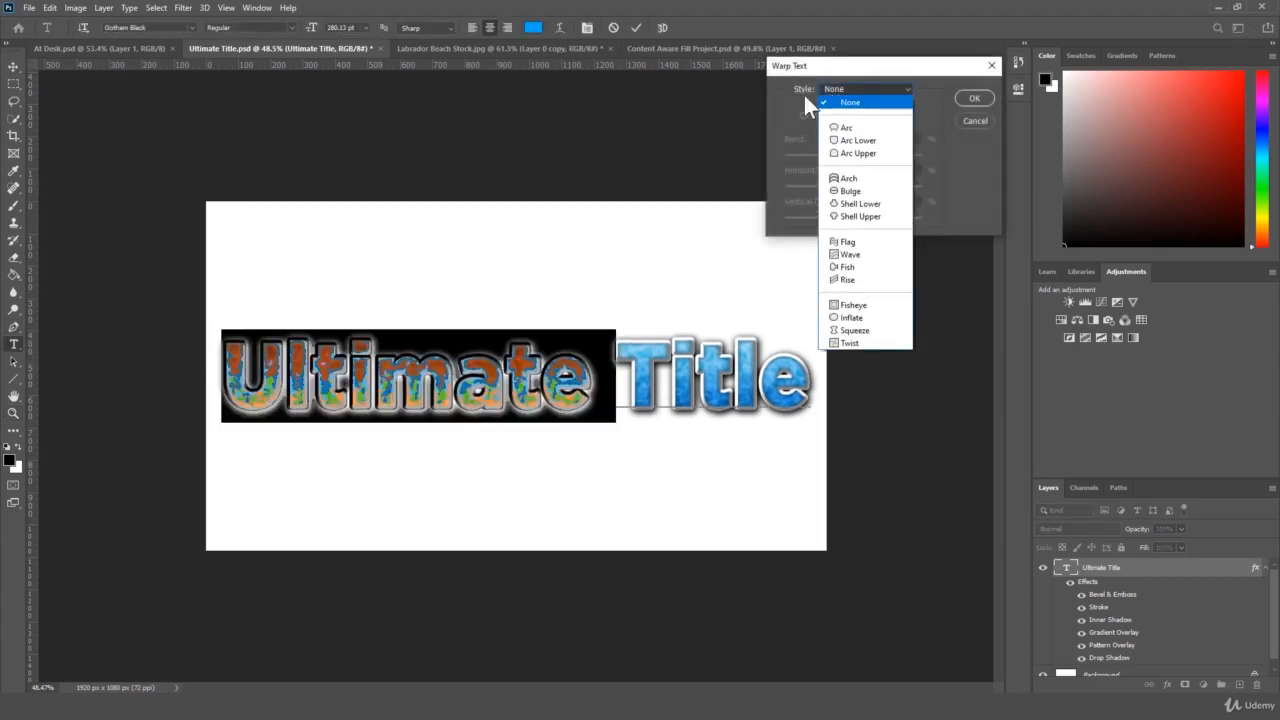
pyautogui.click(902, 90)
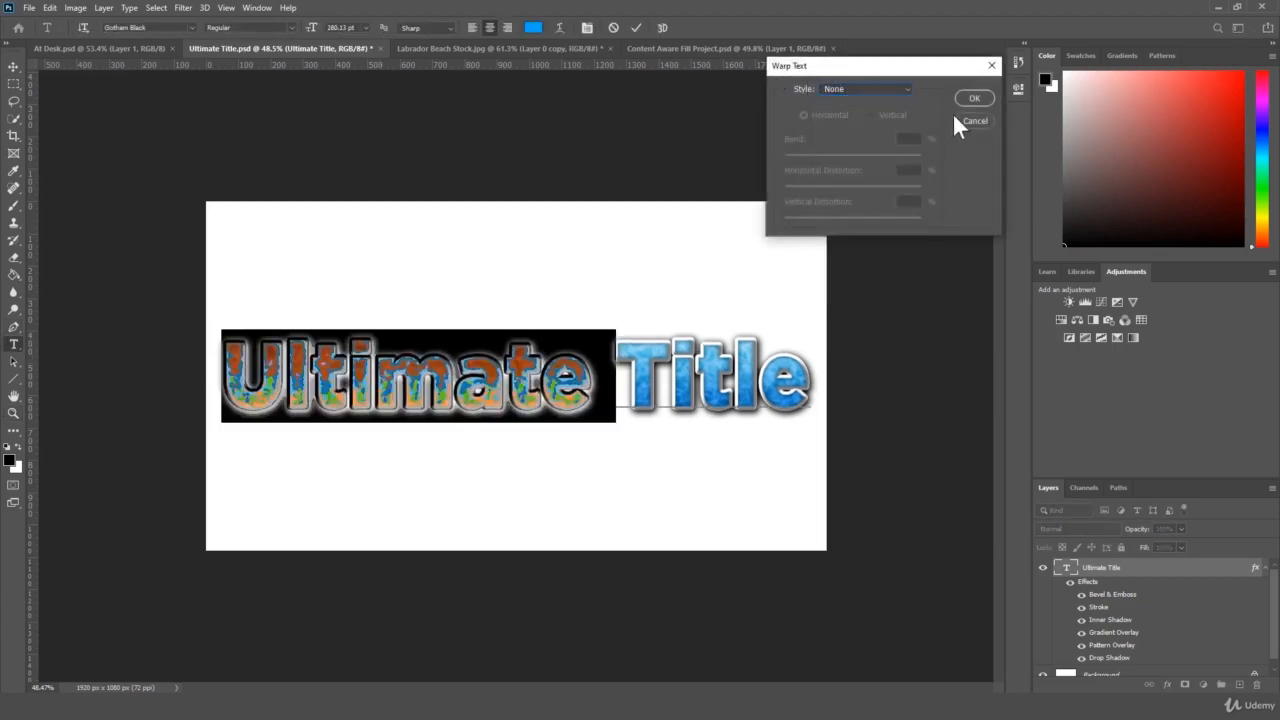
pyautogui.click(972, 121)
pyautogui.click(1098, 568)
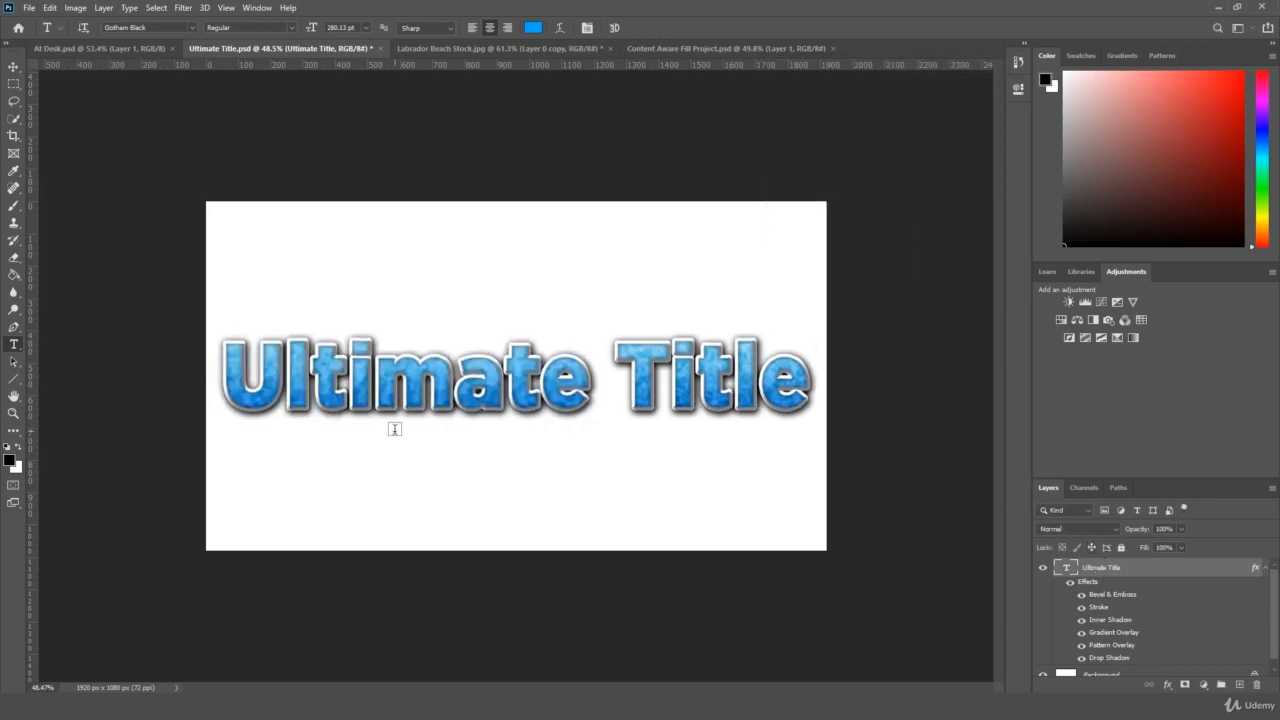
# Step: Create a new blank document 1920 pixels wide and 1080 pixels high with a white background
pyautogui.click(14, 413)
pyautogui.moveTo(171, 366); pyautogui.dragTo(177, 374)
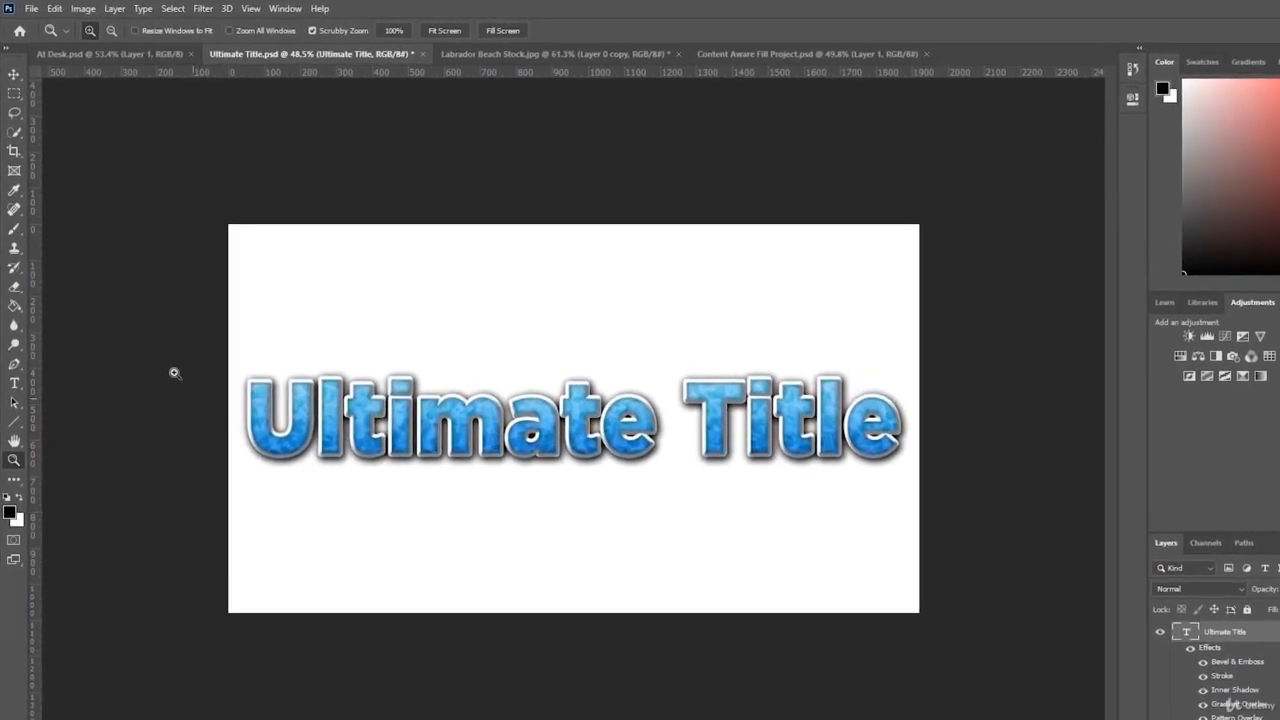
pyautogui.click(30, 9)
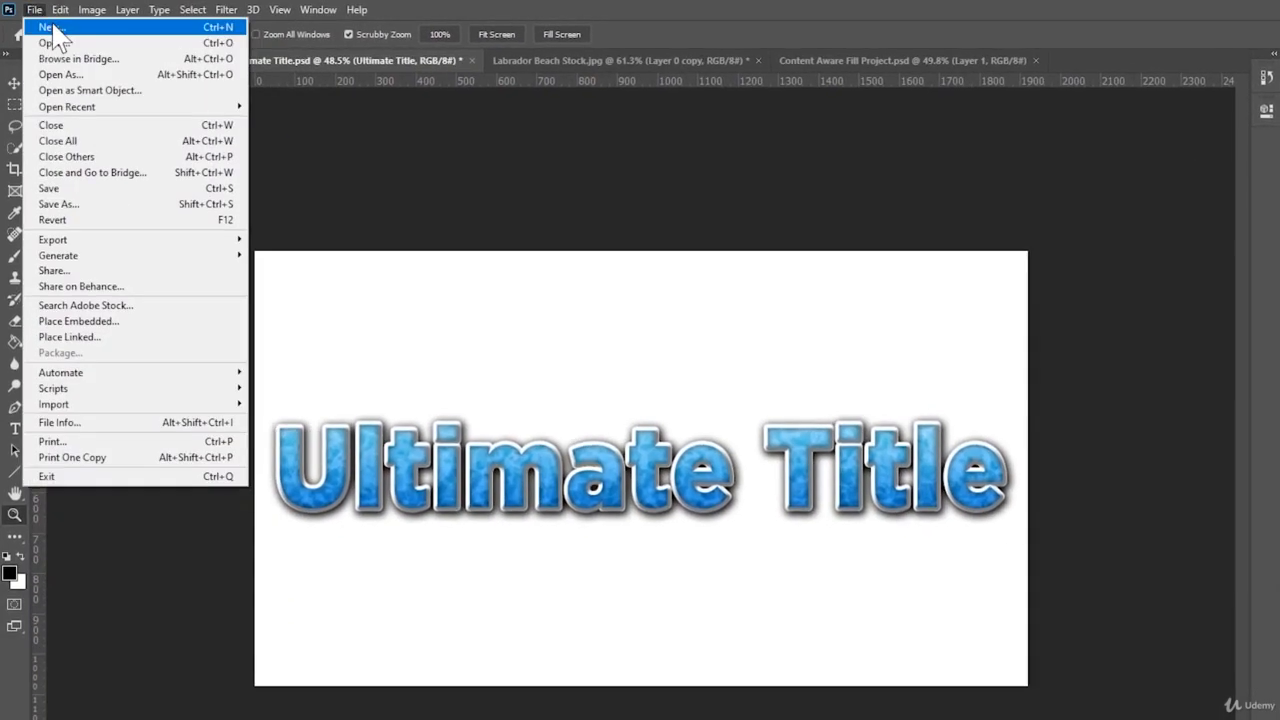
pyautogui.click(55, 29)
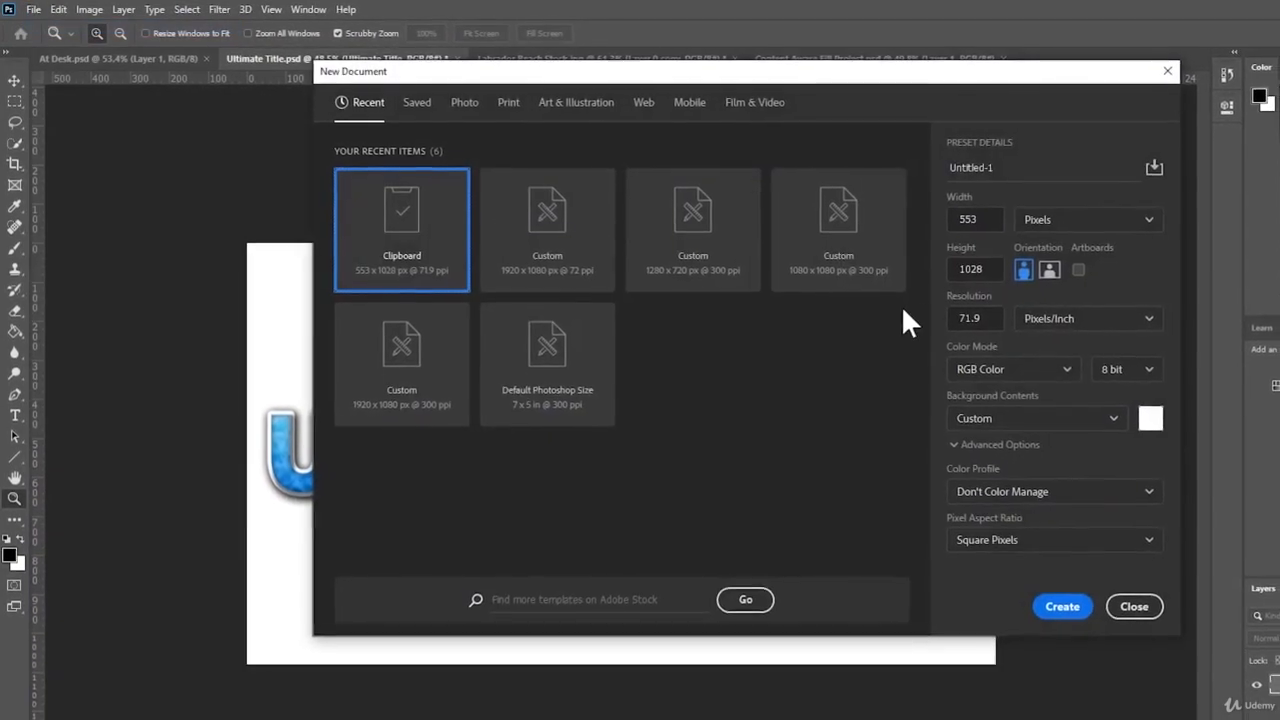
pyautogui.click(982, 219)
pyautogui.click(1068, 220)
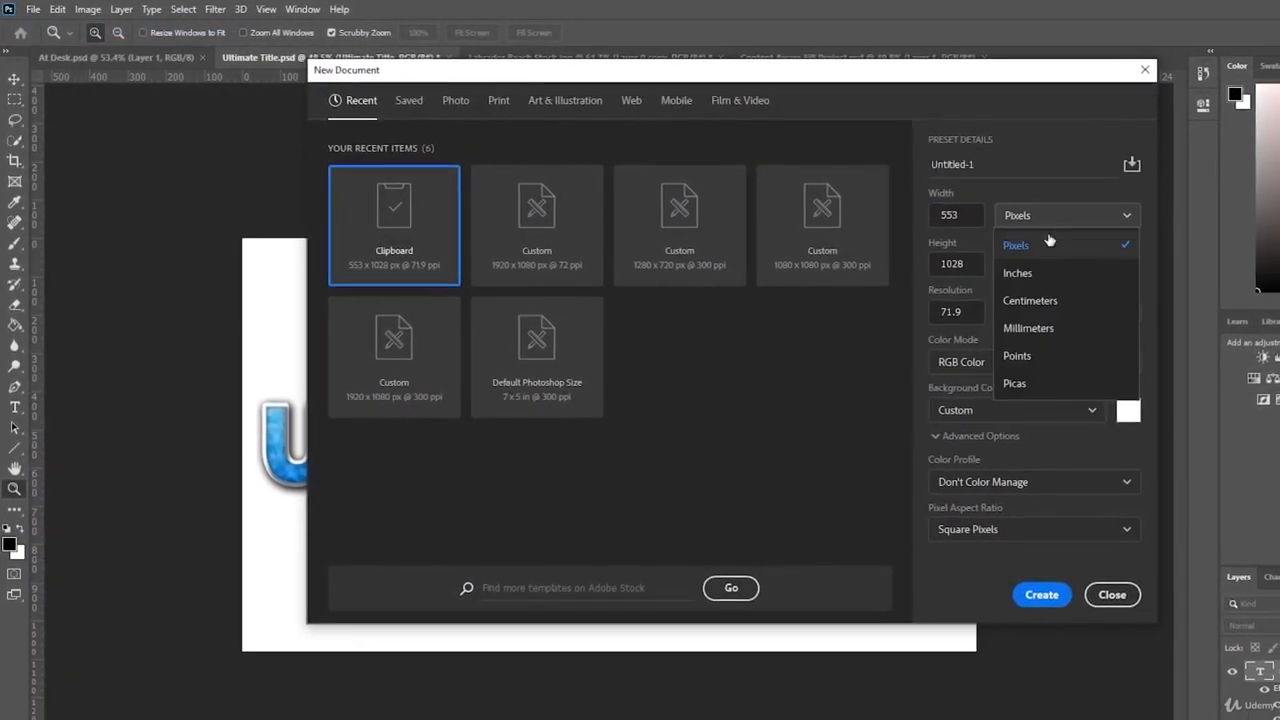
pyautogui.click(1070, 248)
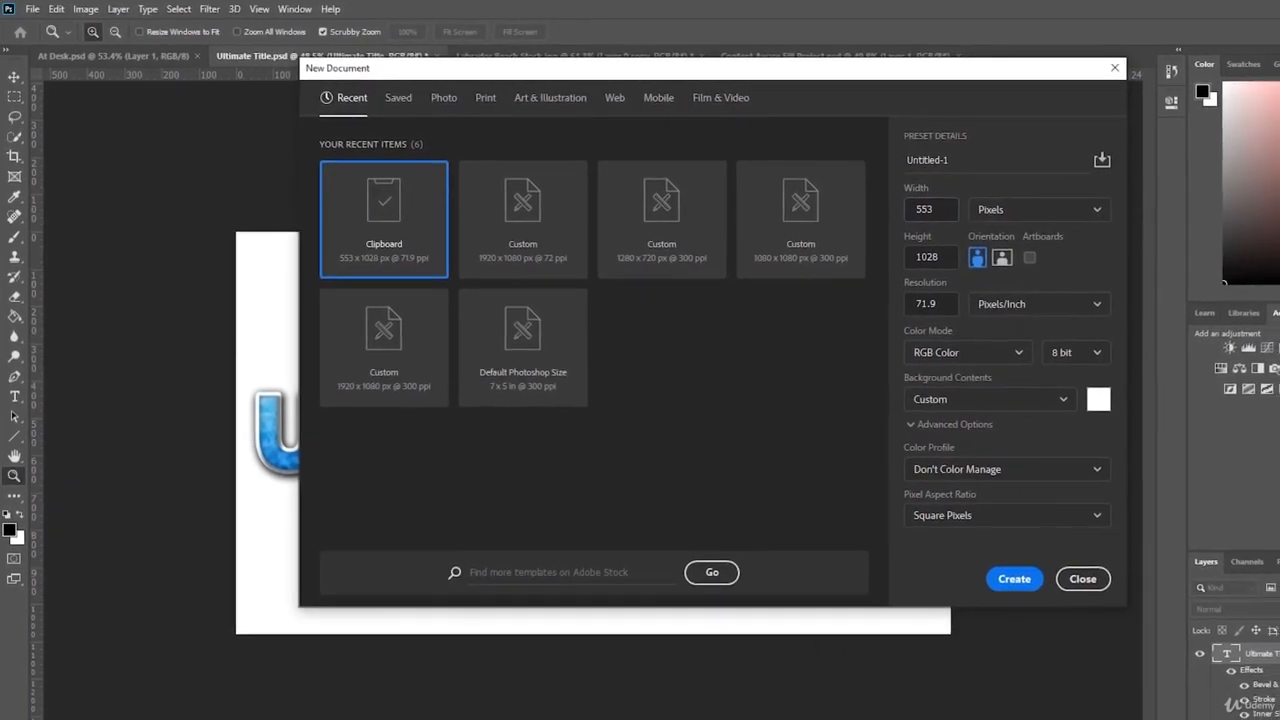
pyautogui.doubleClick(945, 214)
pyautogui.write('1920')
pyautogui.press('Tab')
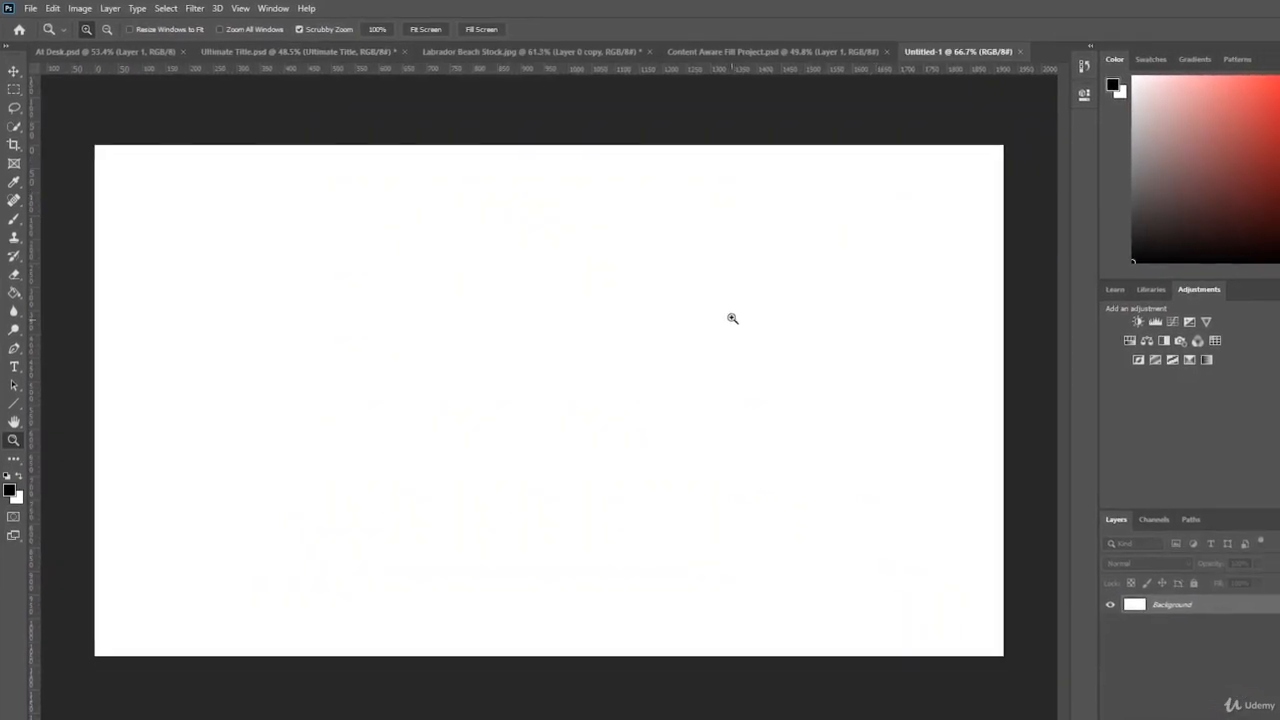
# Step: Add the horizontal text "TQ9" near the middle of the white canvas
pyautogui.moveTo(731, 317); pyautogui.dragTo(679, 325)
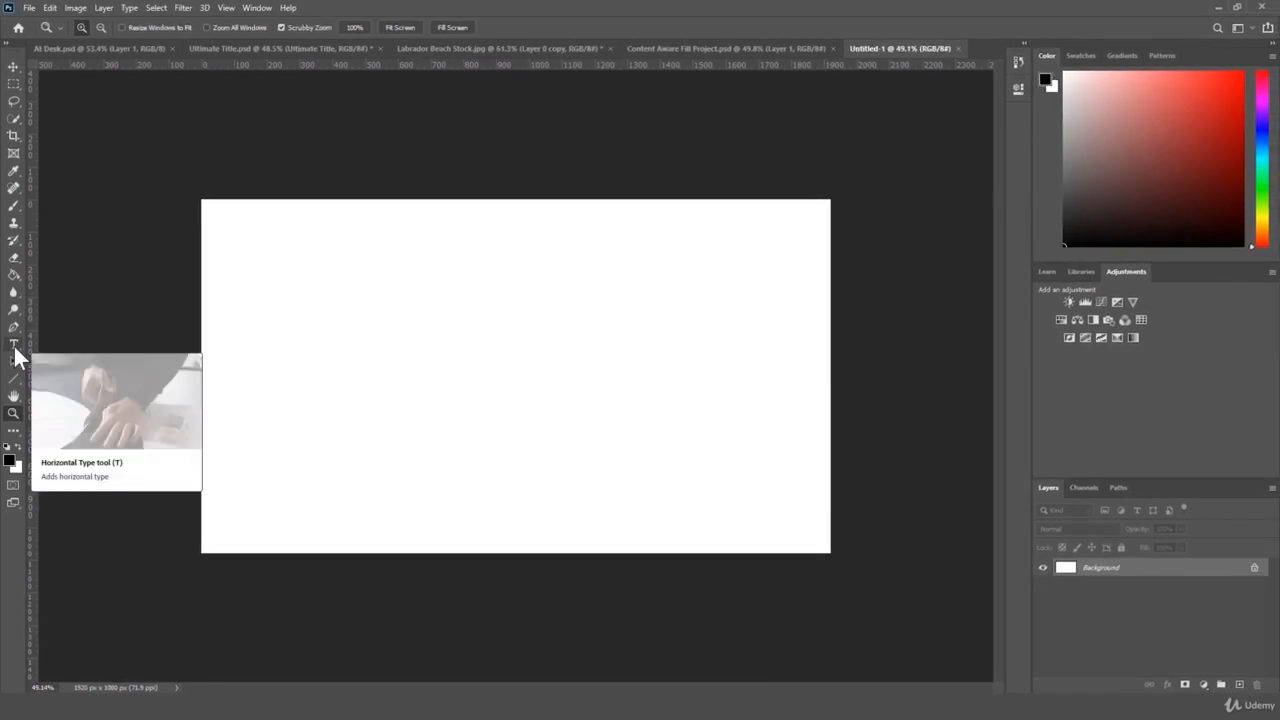
pyautogui.click(13, 350)
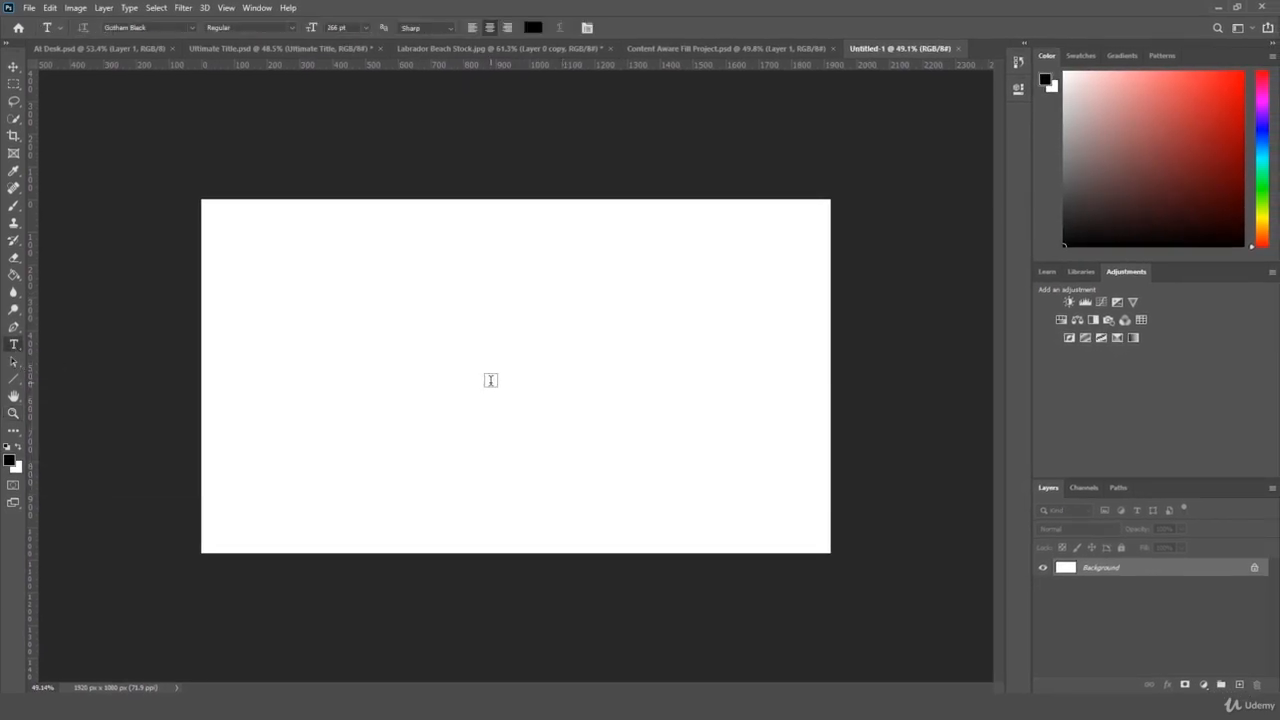
pyautogui.click(490, 380)
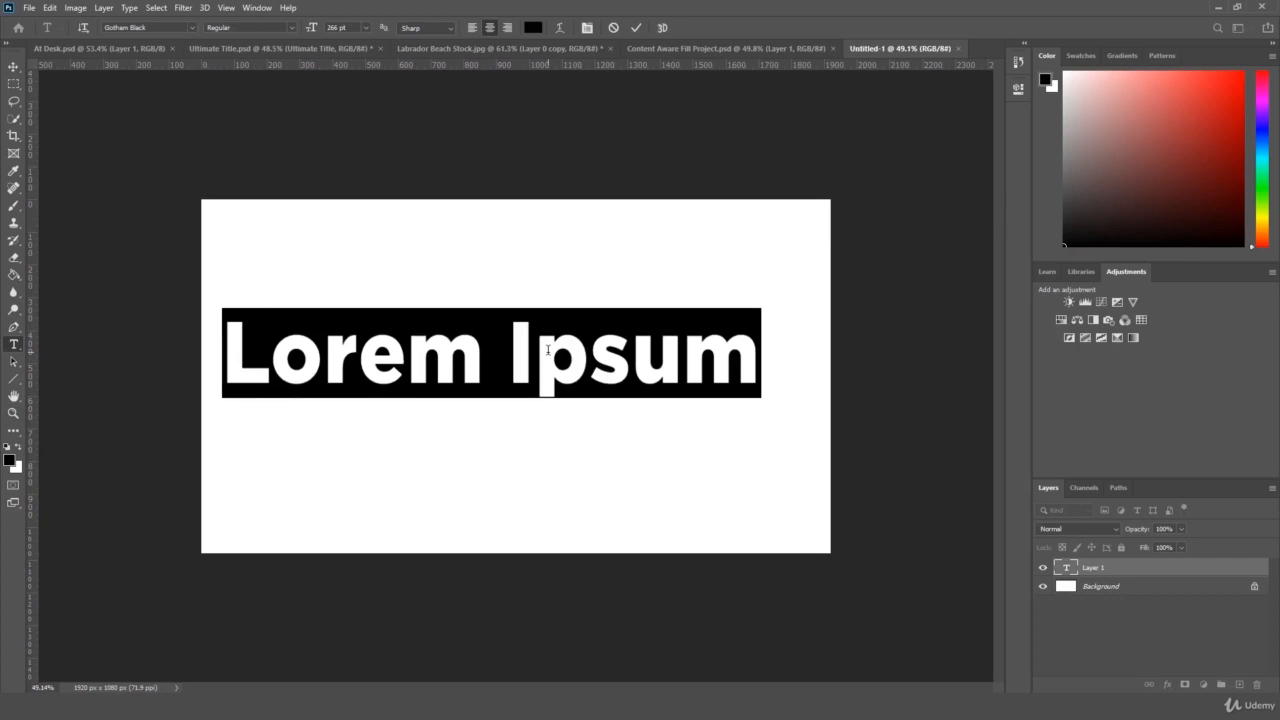
pyautogui.write('TQ')
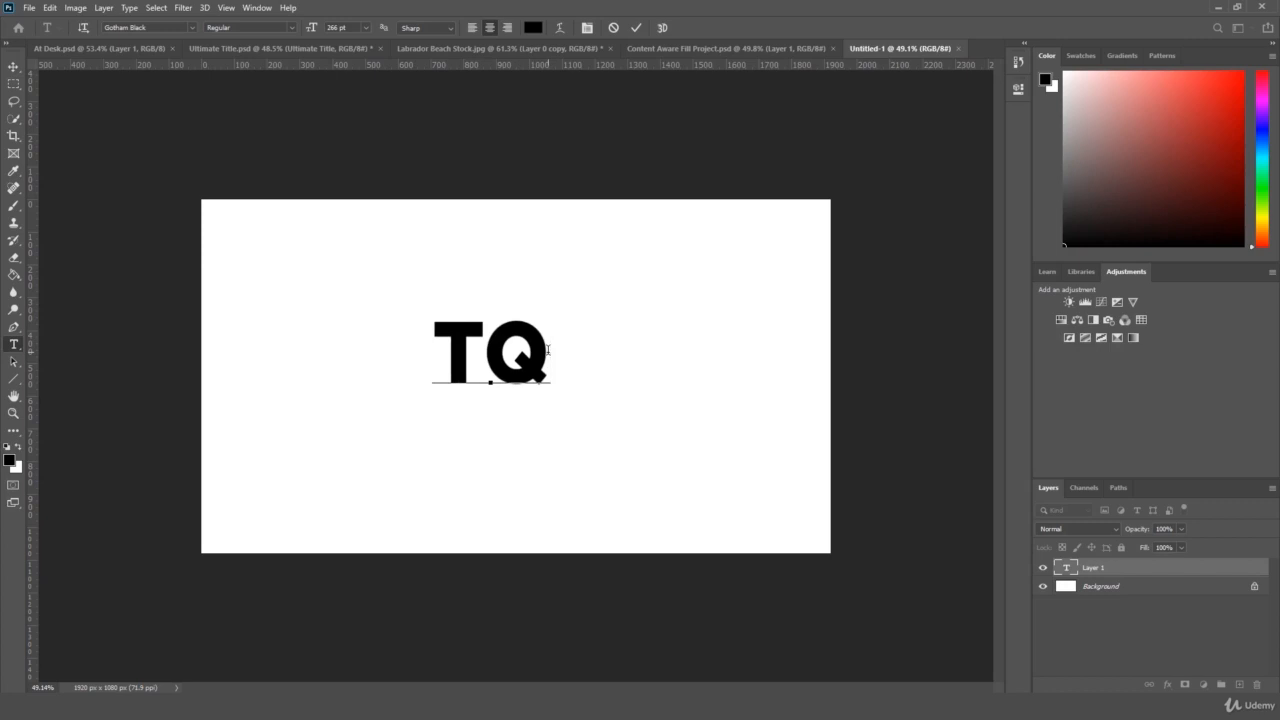
pyautogui.write('9')
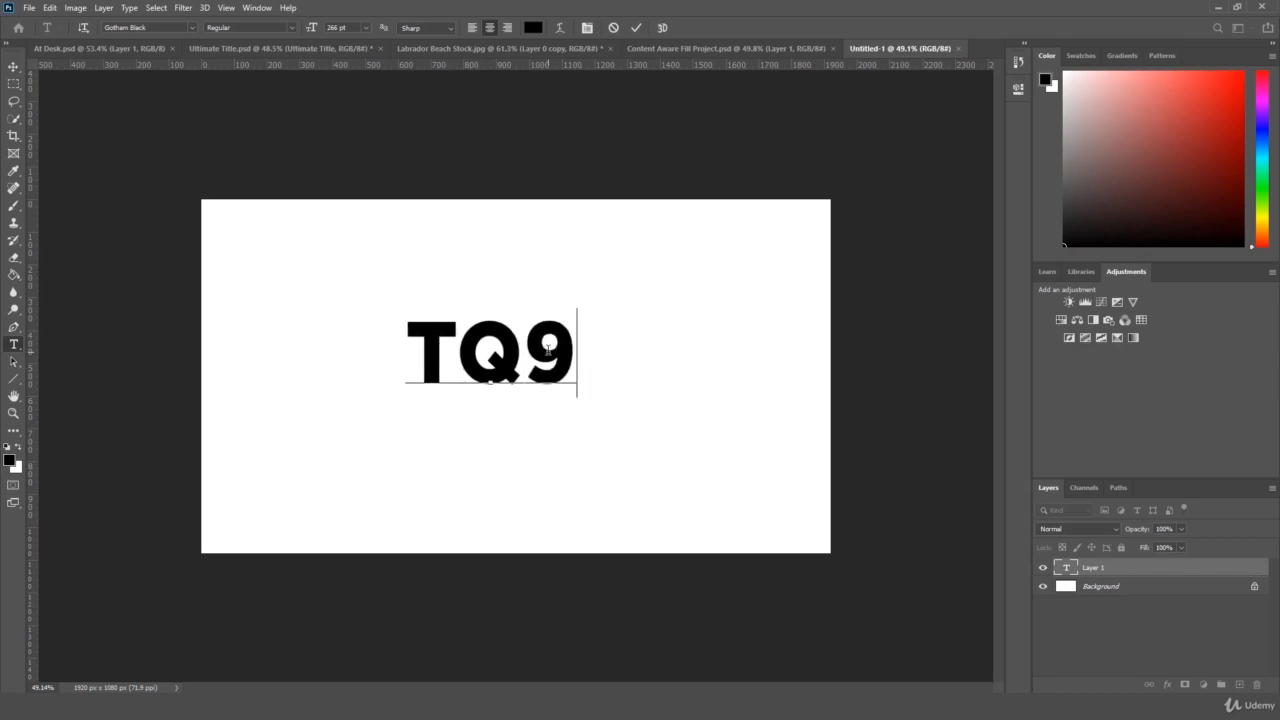
pyautogui.click(1160, 568)
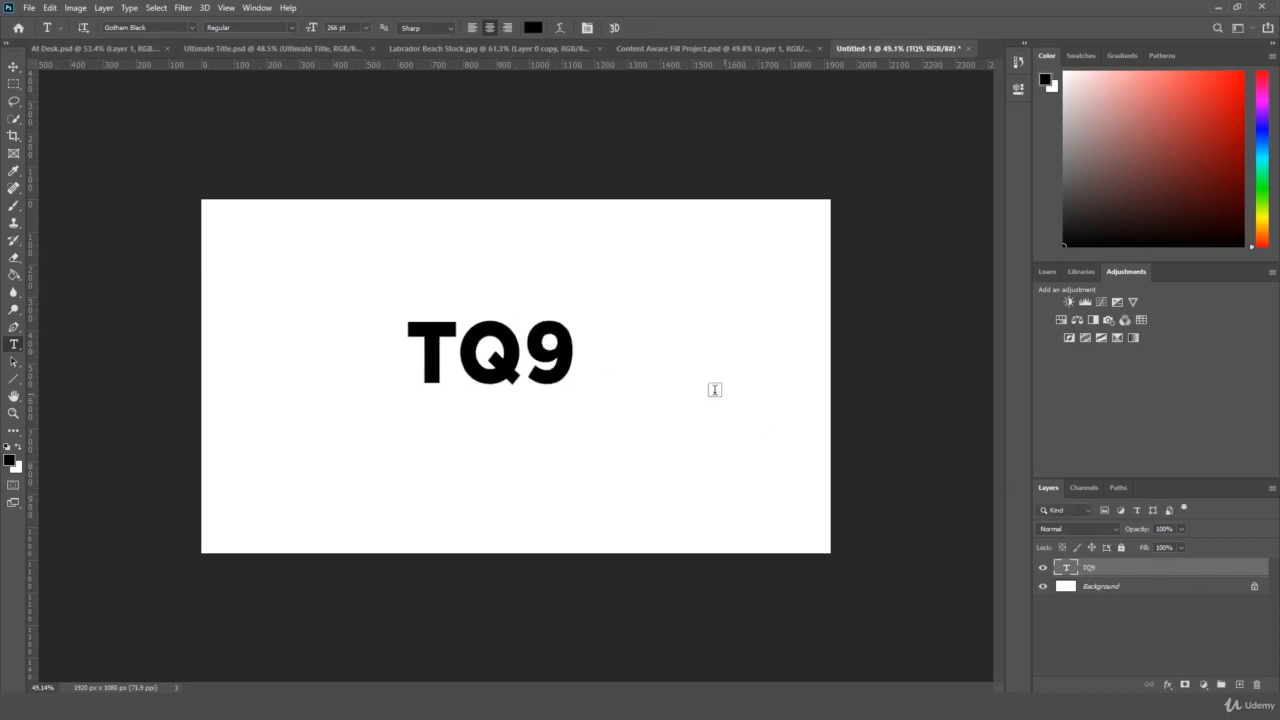
# Step: Scale the TQ9 text up to about 436 pt and place it in the middle of the canvas
pyautogui.click(14, 66)
pyautogui.hotkey('ctrl', 't')
pyautogui.moveTo(575, 318); pyautogui.dragTo(612, 355)
pyautogui.press('Return')
# Step: Duplicate the TQ9 text layer and place the copy directly below the original text
pyautogui.moveTo(1070, 567); pyautogui.dragTo(1240, 685)
pyautogui.hotkey('ctrl', 't')
pyautogui.moveTo(628, 340); pyautogui.dragTo(605, 468)
pyautogui.press('Return')
# Step: Replace the wording of the lower text copy with "MEDIA"
pyautogui.click(20, 345)
pyautogui.doubleClick(648, 468)
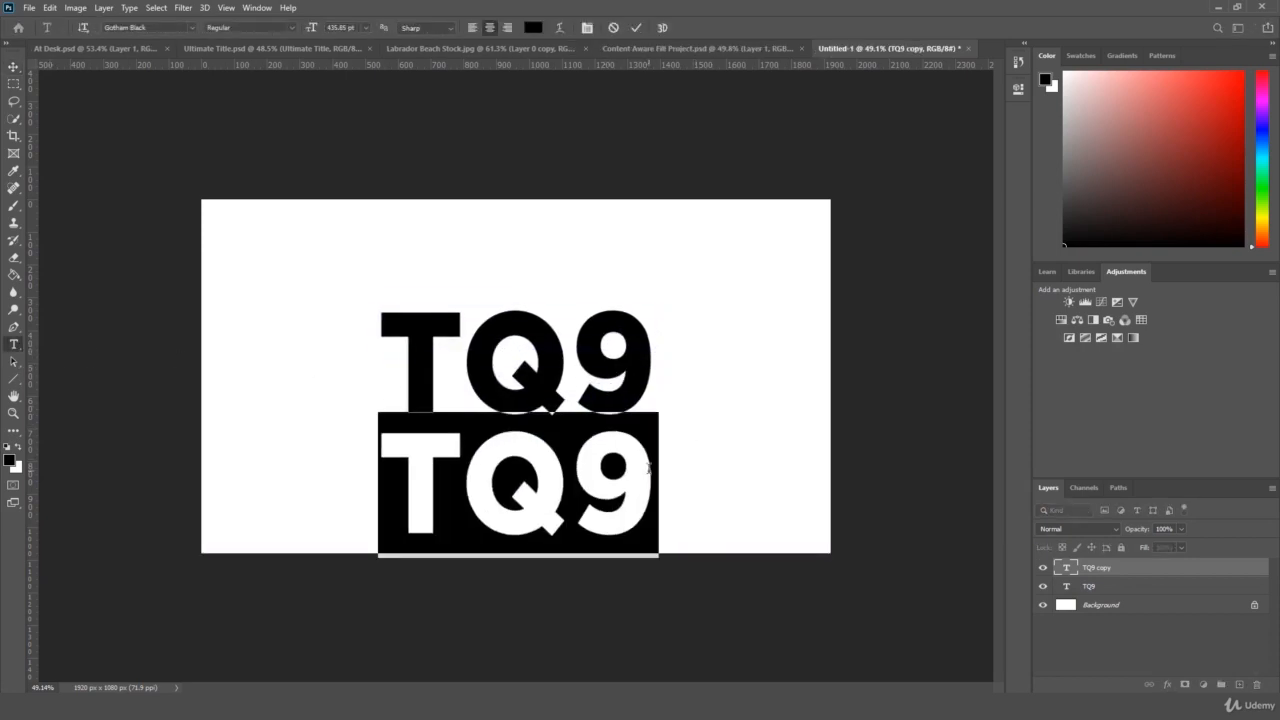
pyautogui.write('MEDIA')
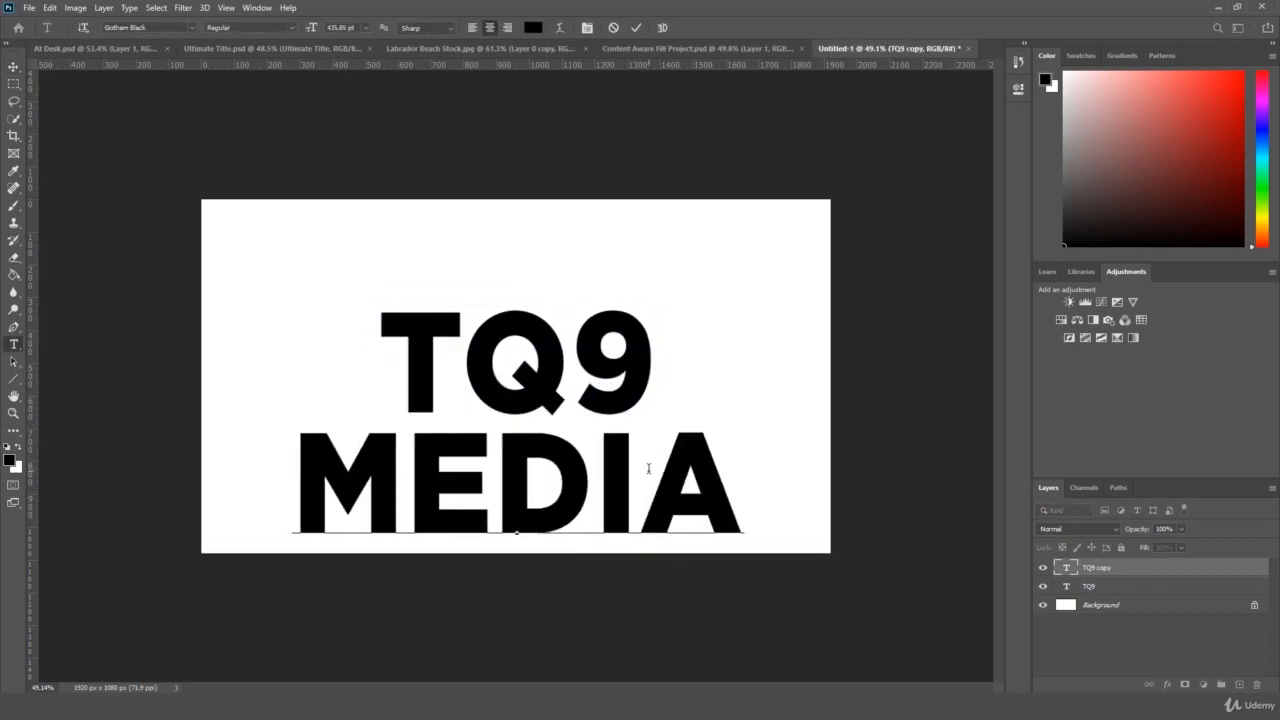
pyautogui.click(1095, 581)
# Step: Scale the MEDIA text down to about 263 pt so it matches the width of TQ9 and sits beneath it
pyautogui.hotkey('ctrl', 't')
pyautogui.moveTo(743, 552); pyautogui.dragTo(655, 492)
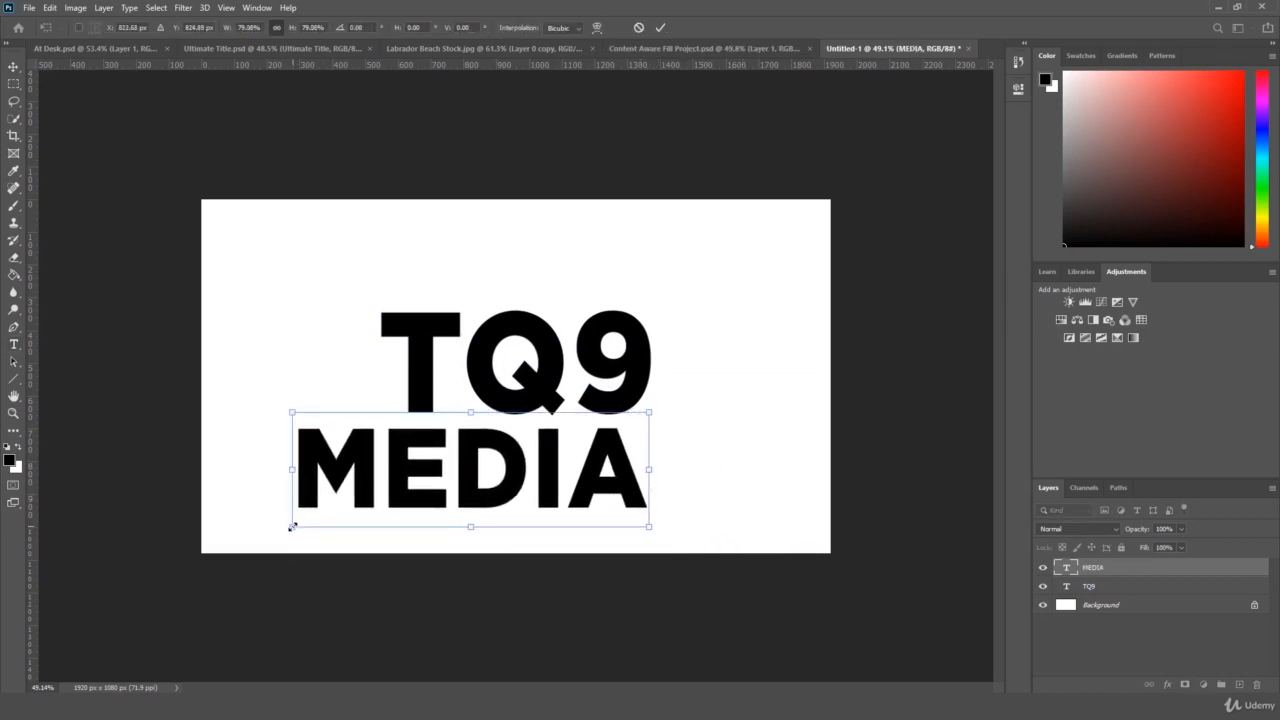
pyautogui.moveTo(293, 521); pyautogui.dragTo(377, 503)
pyautogui.press('Return')
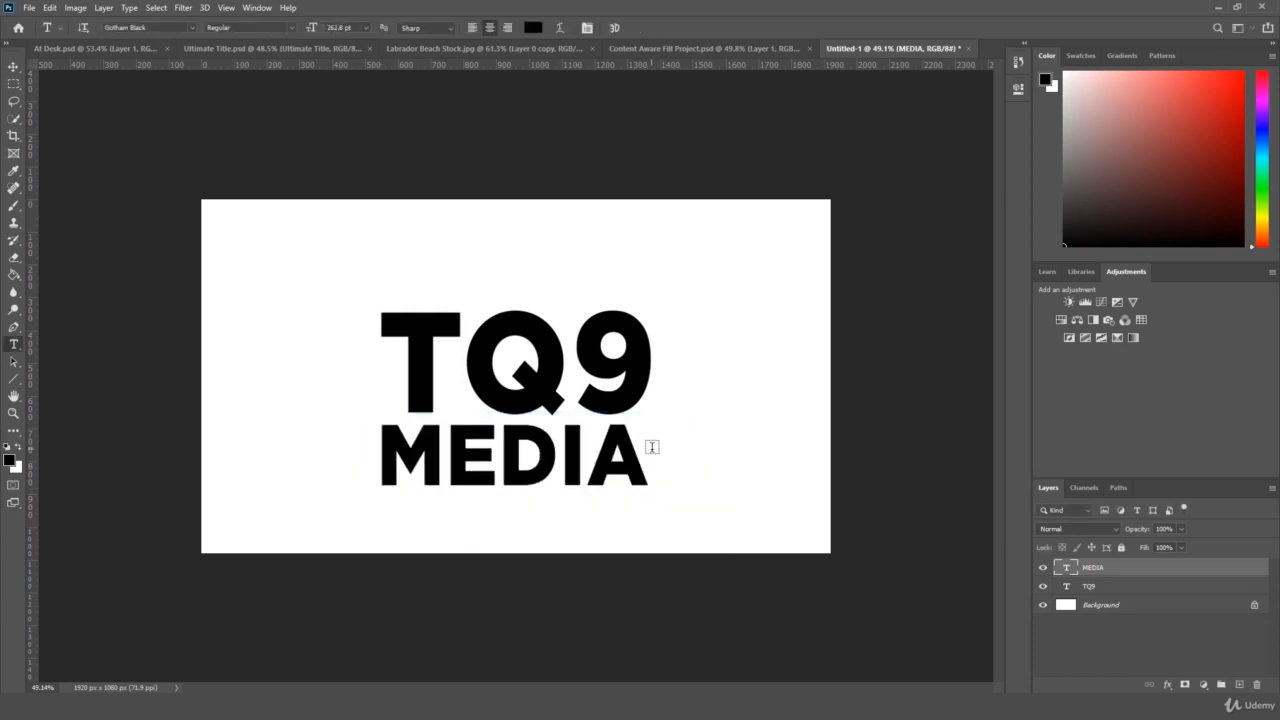
# Step: Enlarge the TQ9 and MEDIA text layers together and centre the pair on the canvas
pyautogui.hotkey('ctrl', 'alt', 'a')
pyautogui.hotkey('ctrl', 't')
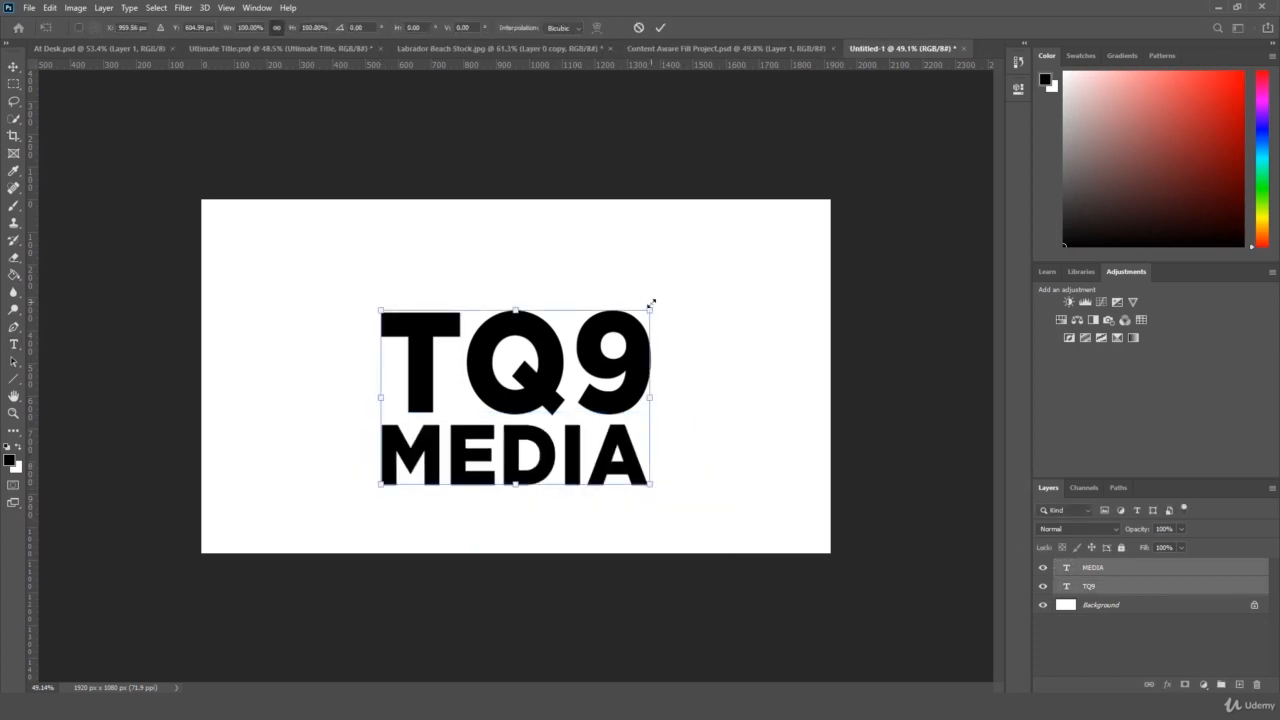
pyautogui.moveTo(651, 307); pyautogui.dragTo(766, 270)
pyautogui.moveTo(690, 305); pyautogui.dragTo(643, 317)
pyautogui.press('Return')
# Step: Move the MEDIA text slightly right to centre it horizontally on the canvas
pyautogui.click(1118, 575)
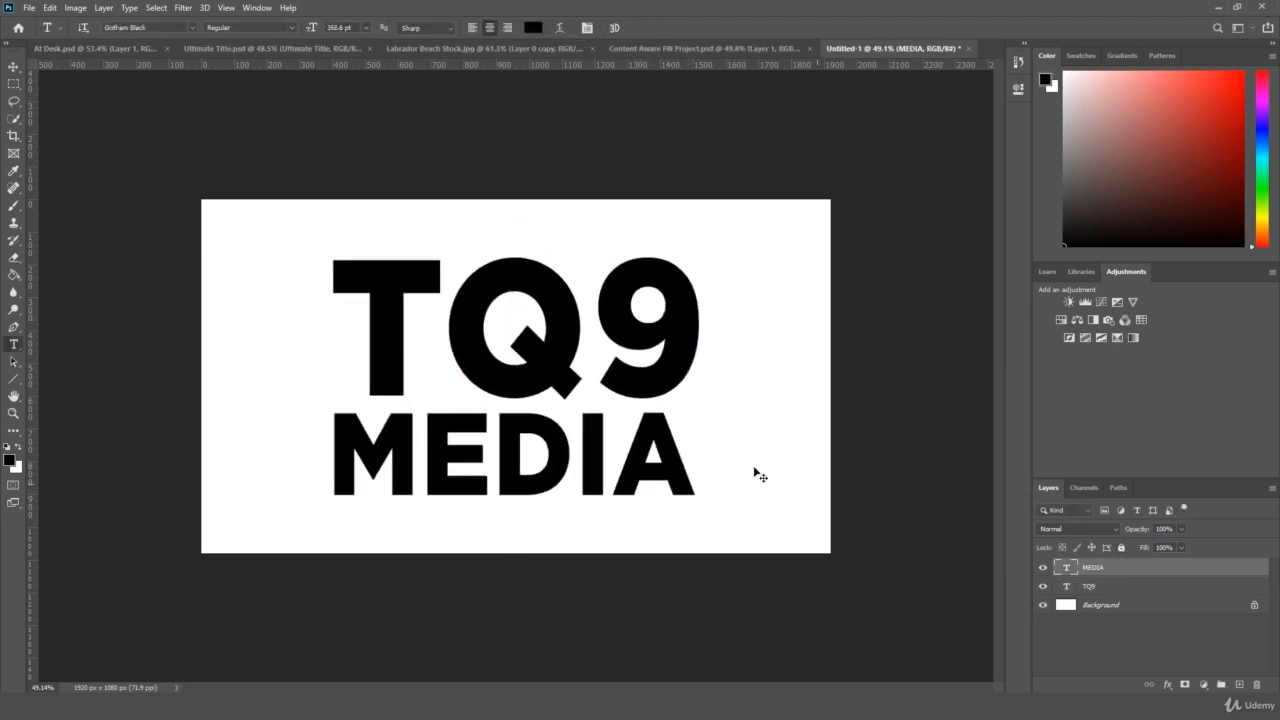
pyautogui.hotkey('ctrl', 't')
pyautogui.moveTo(586, 450); pyautogui.dragTo(583, 450)
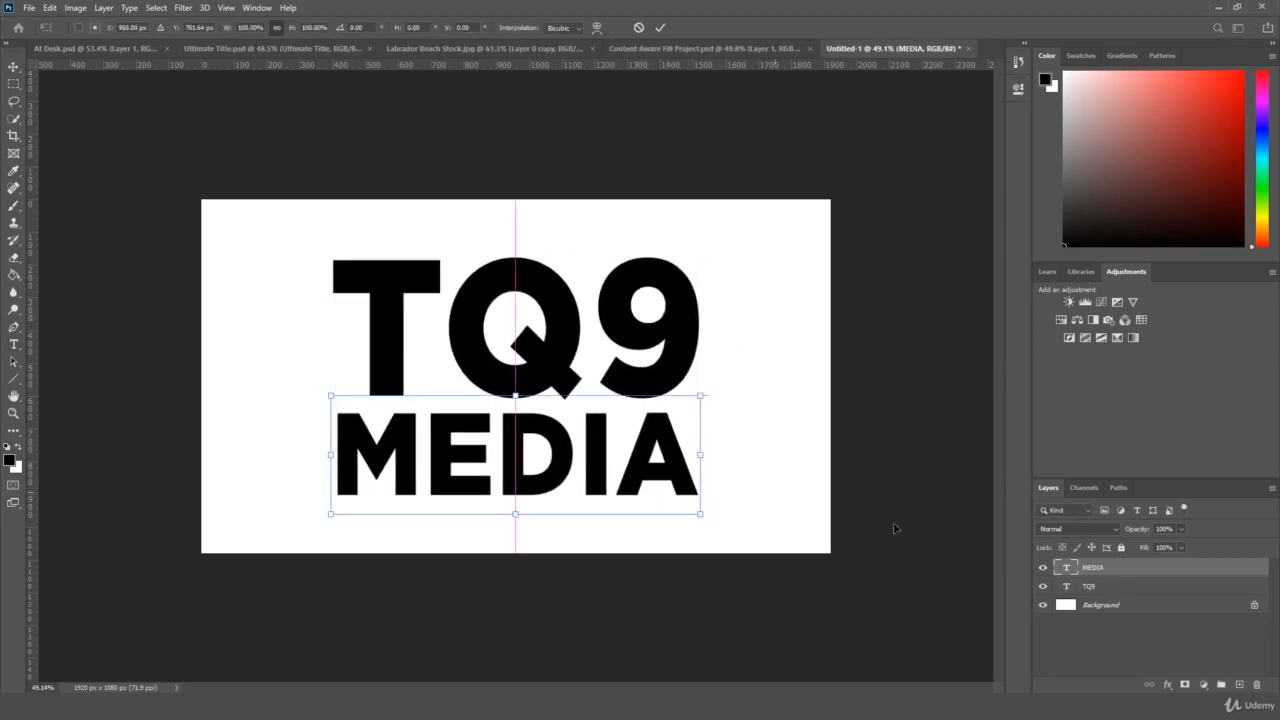
pyautogui.press('Return')
# Step: Shift the TQ9 text slightly left to adjust its alignment above MEDIA
pyautogui.click(1135, 588)
pyautogui.hotkey('ctrl', 't')
pyautogui.moveTo(657, 362); pyautogui.dragTo(653, 362)
pyautogui.press('Return')
pyautogui.press('t')
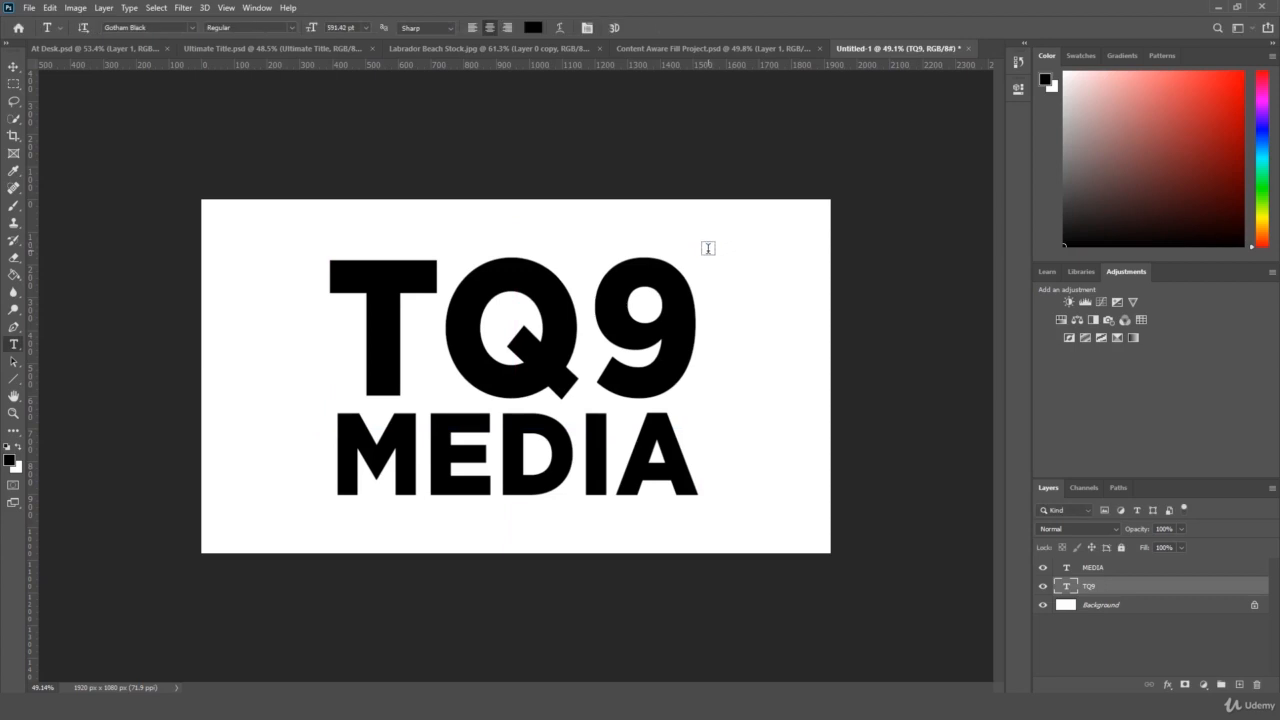
pyautogui.click(13, 412)
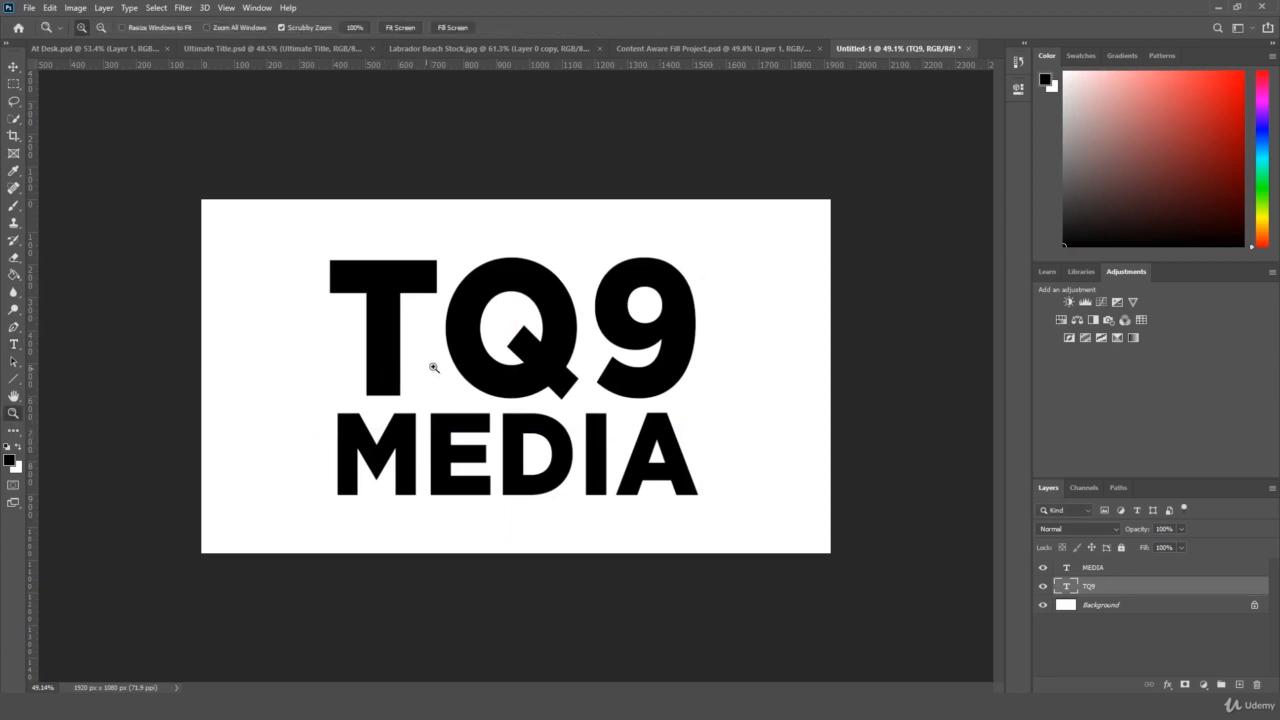
pyautogui.keyDown('alt'); pyautogui.click(432, 361); pyautogui.keyUp('alt')
pyautogui.moveTo(430, 358); pyautogui.dragTo(454, 358)
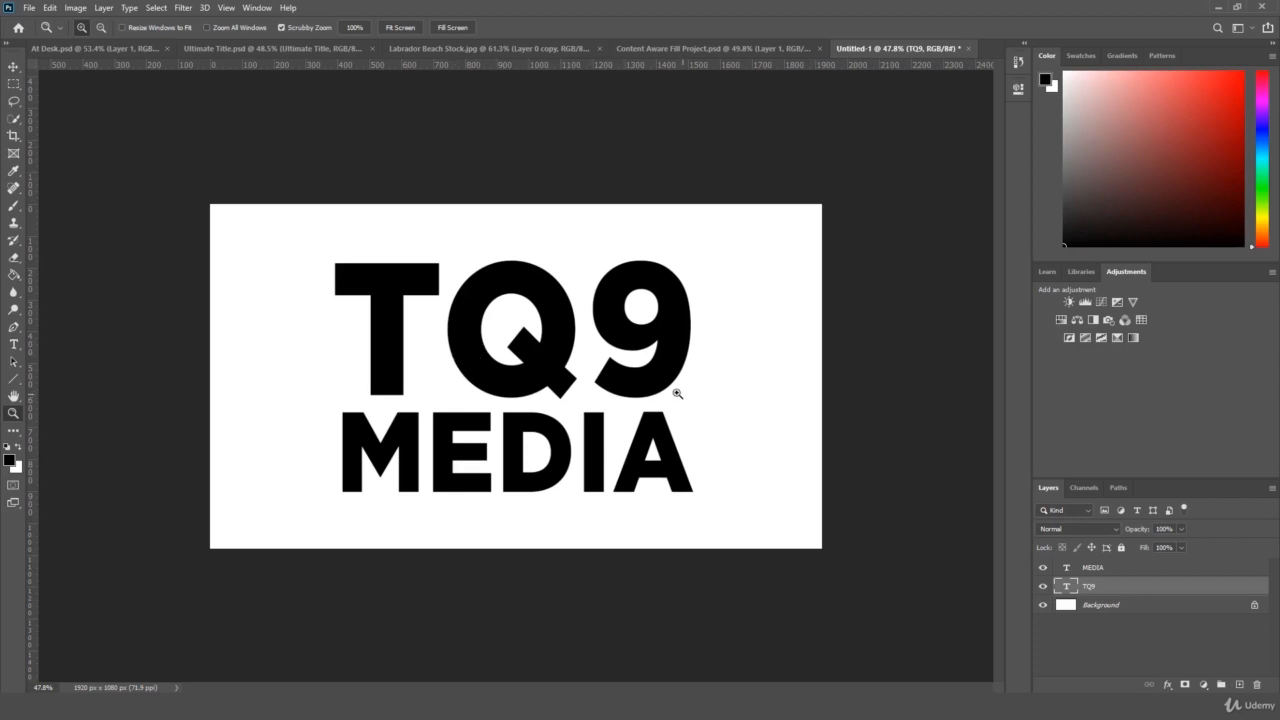
# Step: Recolour the MEDIA text golden yellow with the hex value ffcc00
pyautogui.click(14, 344)
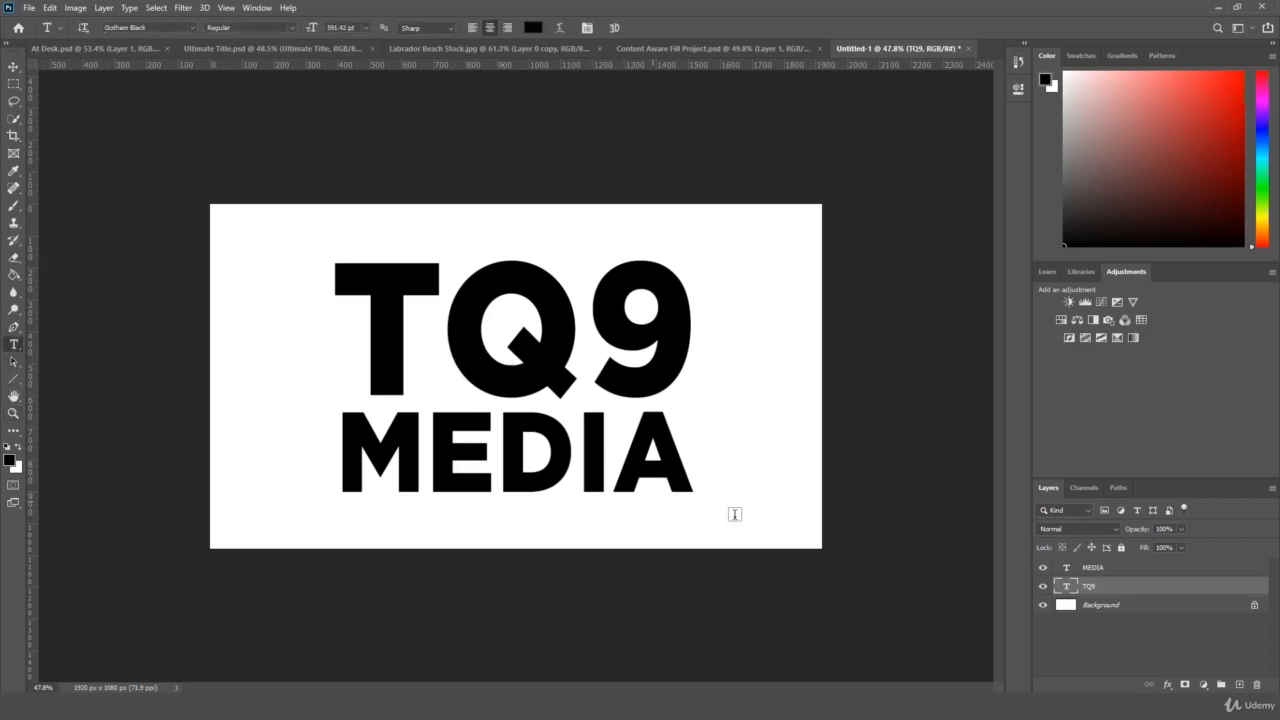
pyautogui.click(1124, 570)
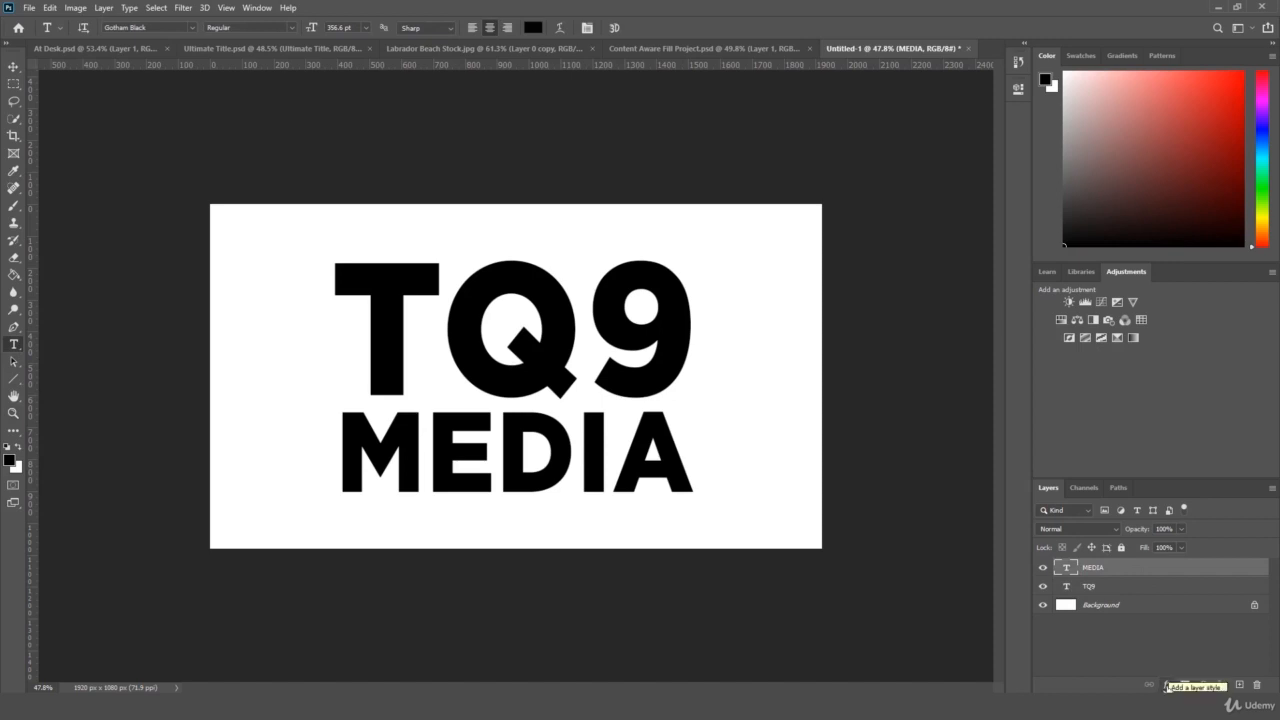
pyautogui.click(580, 450)
pyautogui.hotkey('ctrl', 'a')
pyautogui.click(533, 27)
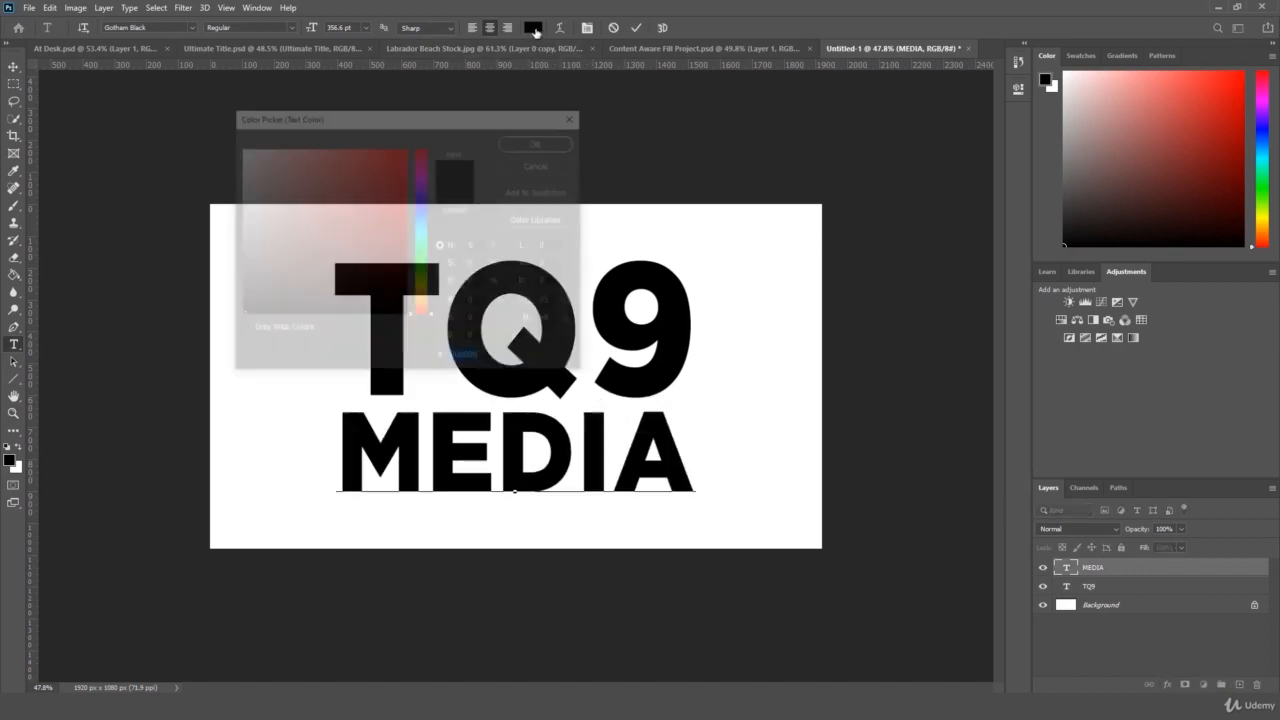
pyautogui.click(427, 291)
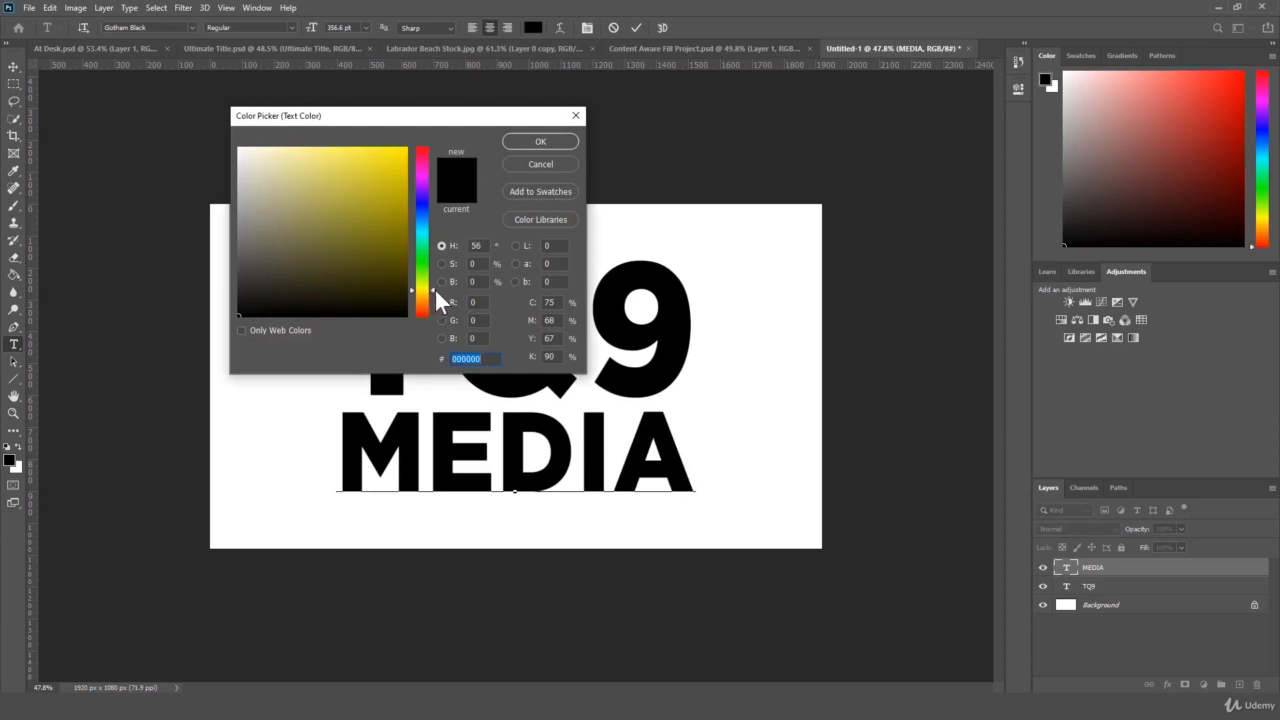
pyautogui.moveTo(426, 292); pyautogui.dragTo(432, 294)
pyautogui.write('fff600')
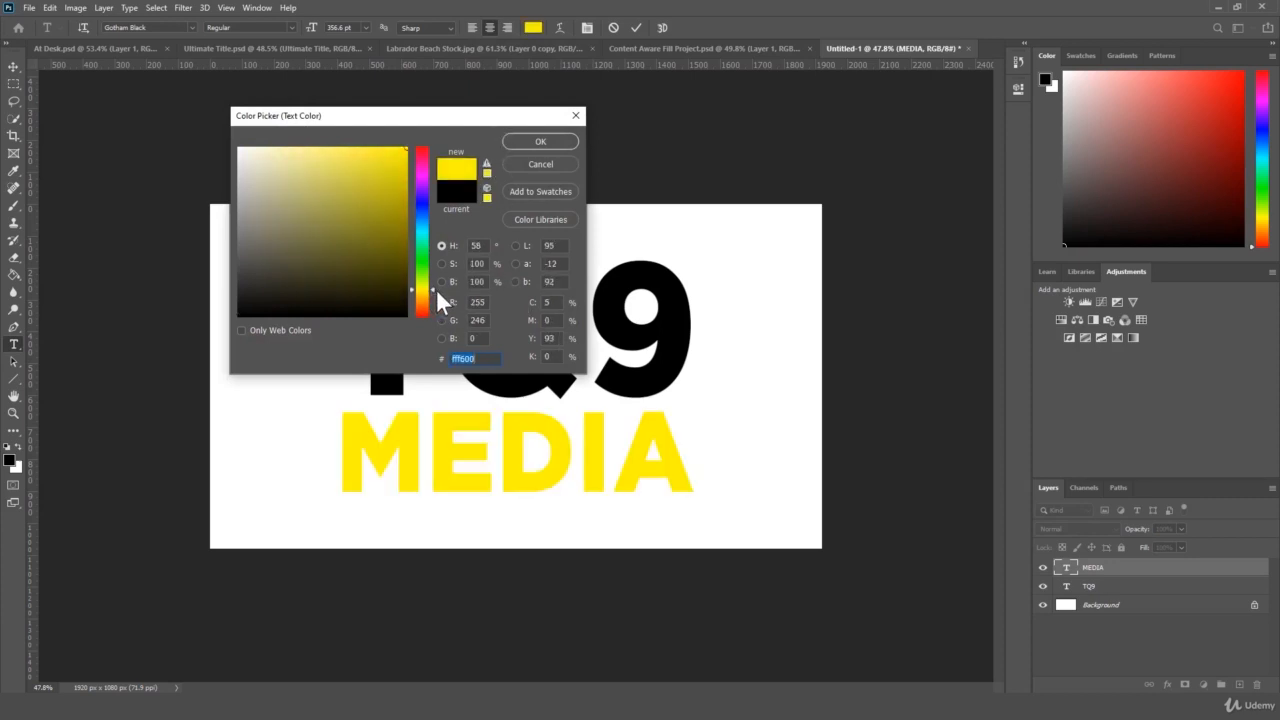
pyautogui.write('ffcc00')
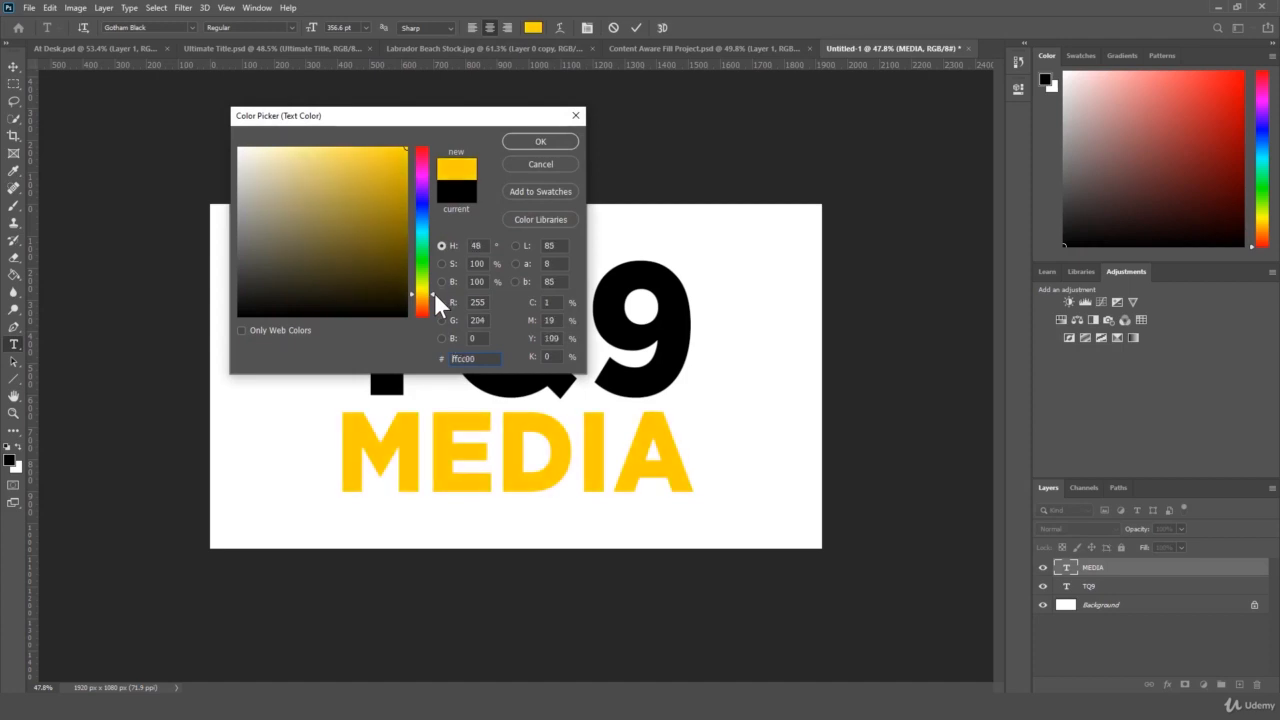
pyautogui.press('Return')
pyautogui.click(1122, 571)
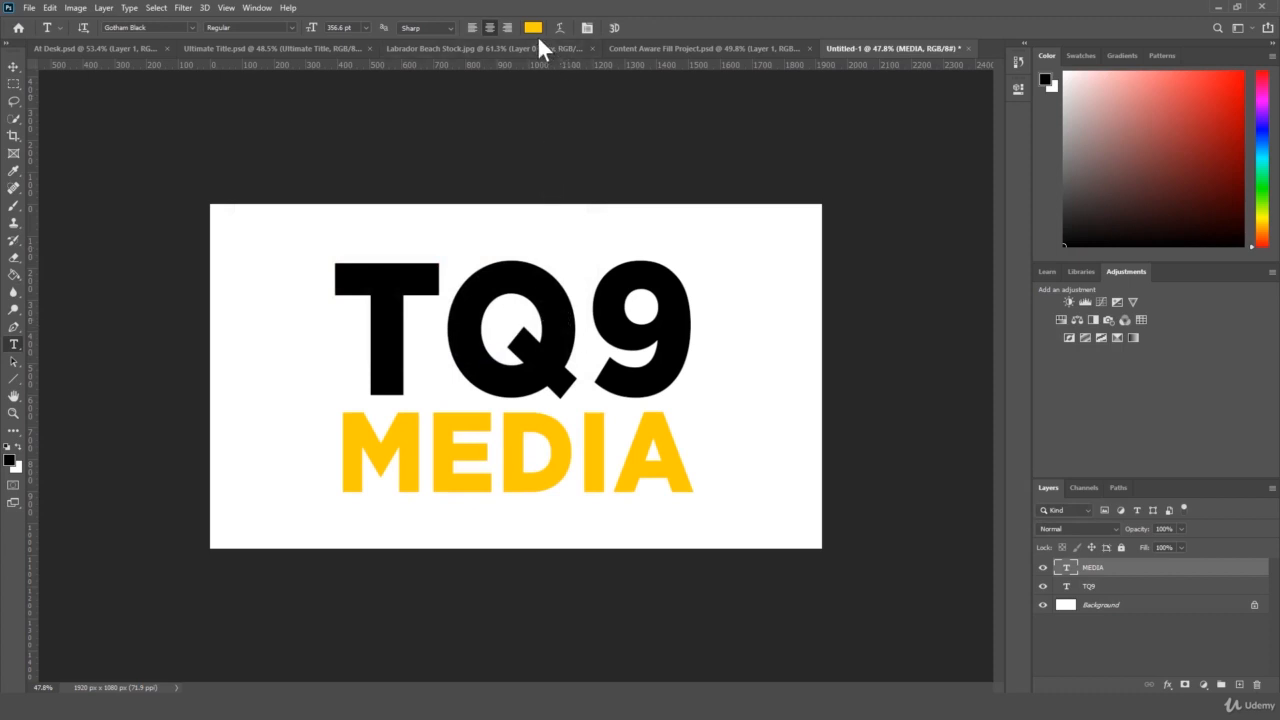
pyautogui.click(534, 28)
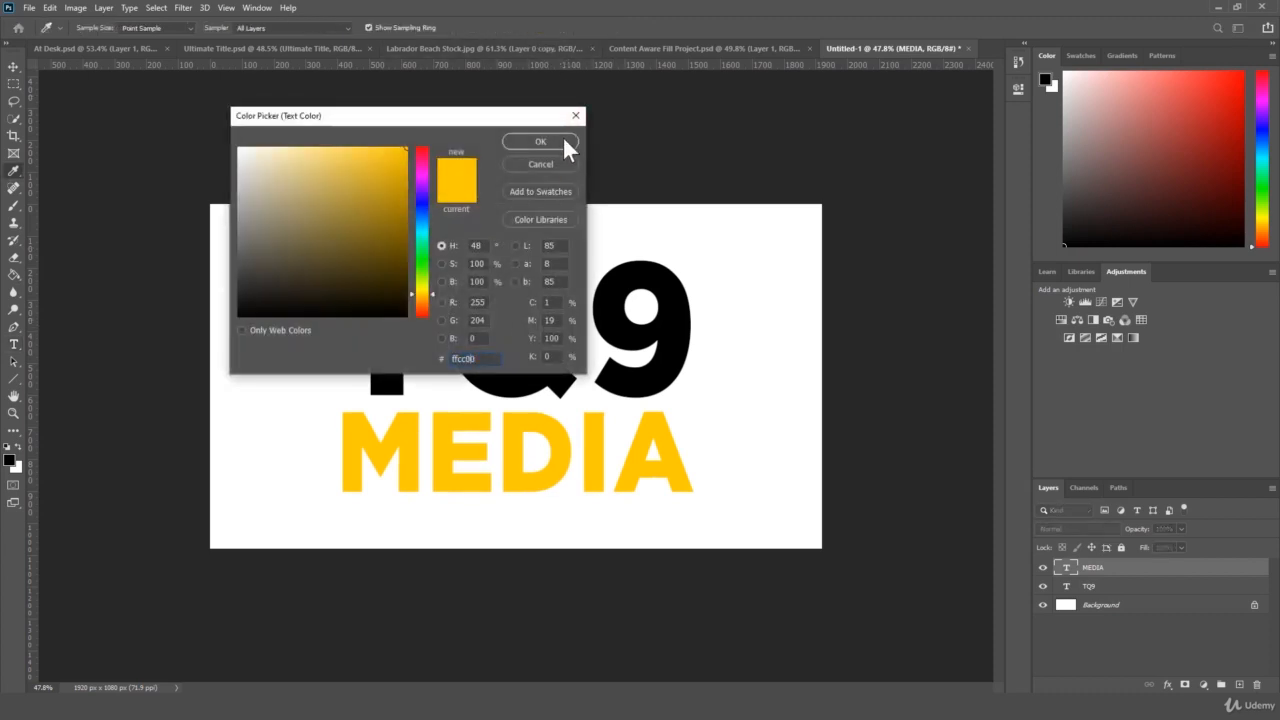
pyautogui.click(553, 138)
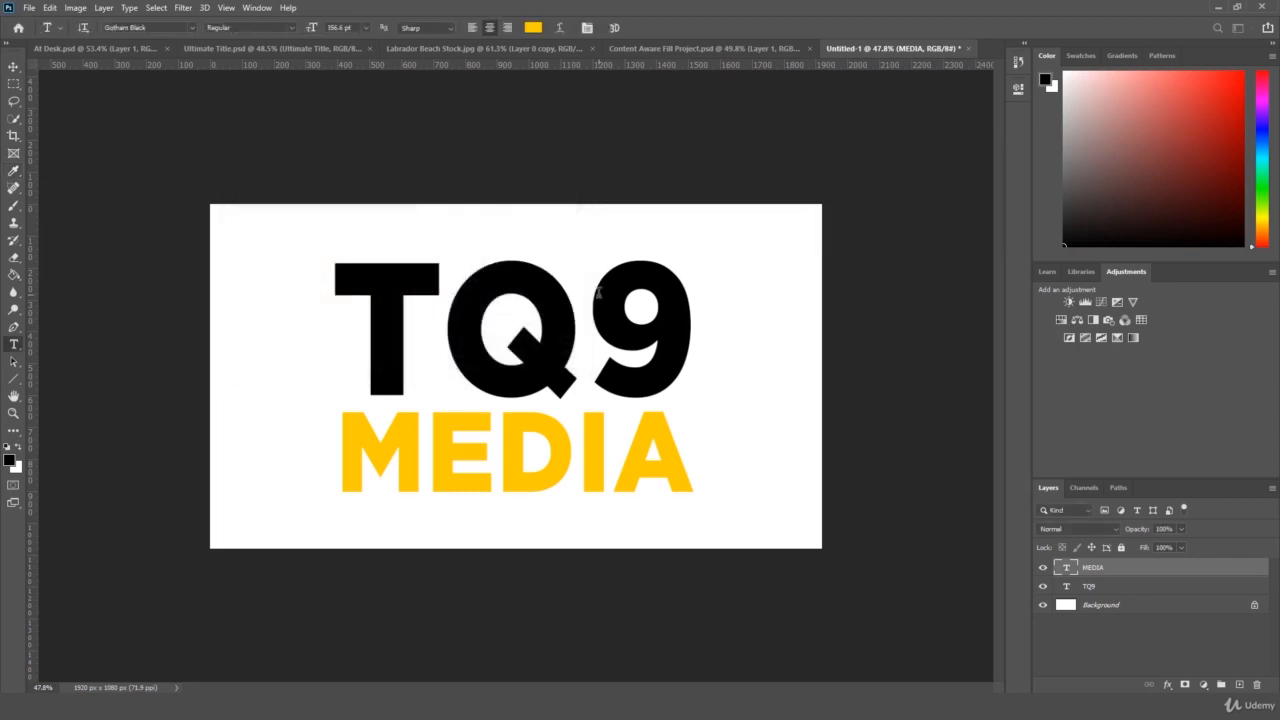
# Step: Recolour the TQ9 text golden yellow with the hex value ffcc00
pyautogui.doubleClick(546, 288)
pyautogui.click(538, 28)
pyautogui.click(652, 430)
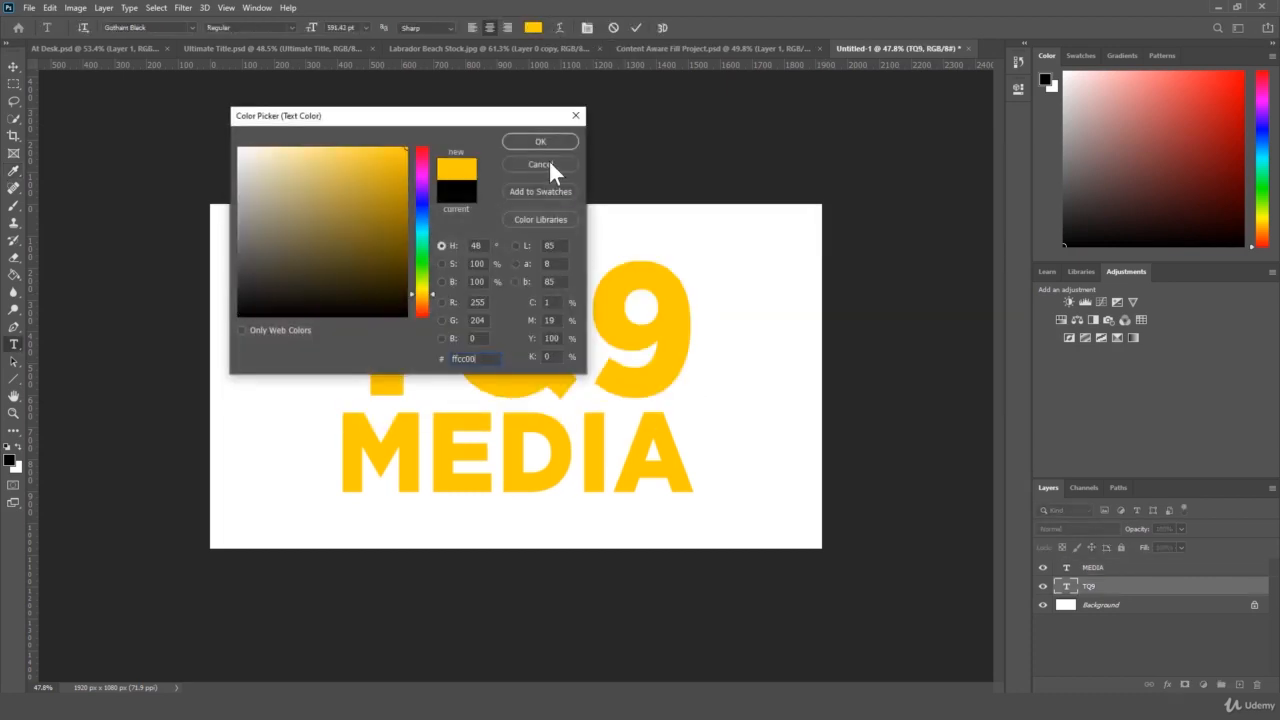
pyautogui.click(555, 140)
# Step: Move the TQ9 text layer above the MEDIA layer in the layer stack
pyautogui.click(1144, 584)
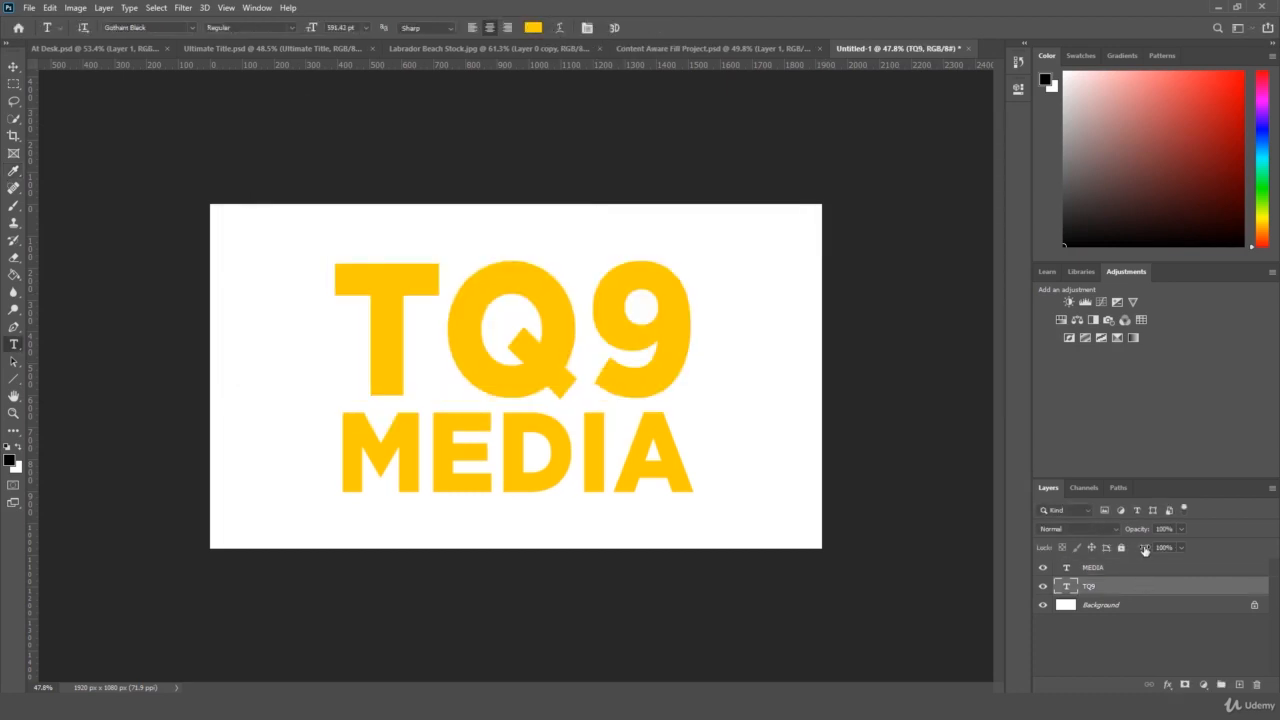
pyautogui.click(1125, 567)
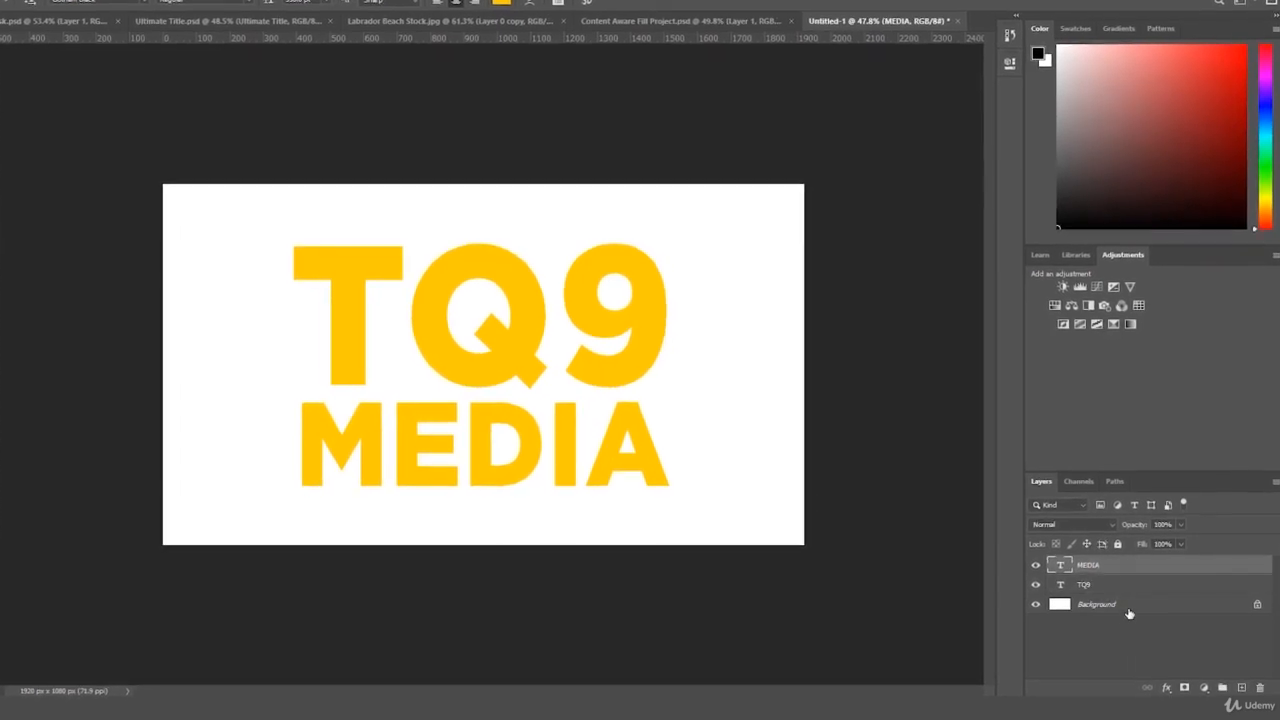
pyautogui.click(1106, 588)
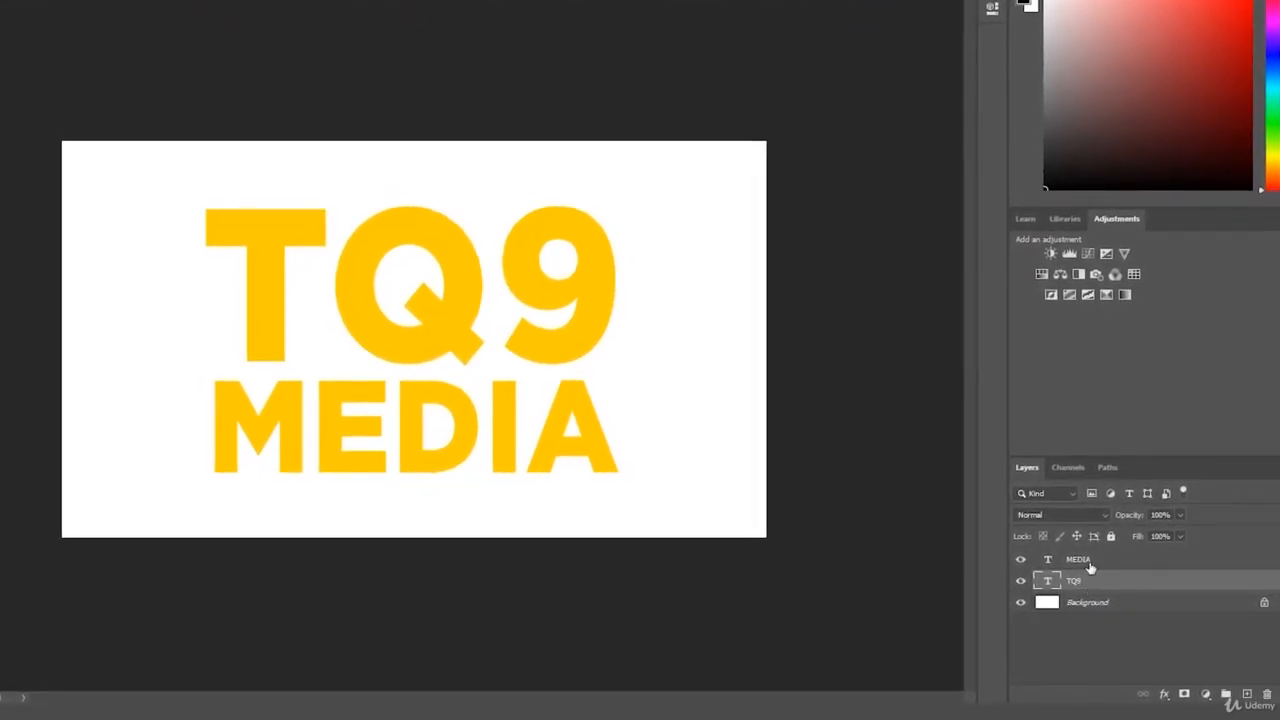
pyautogui.moveTo(1086, 579); pyautogui.dragTo(1077, 551)
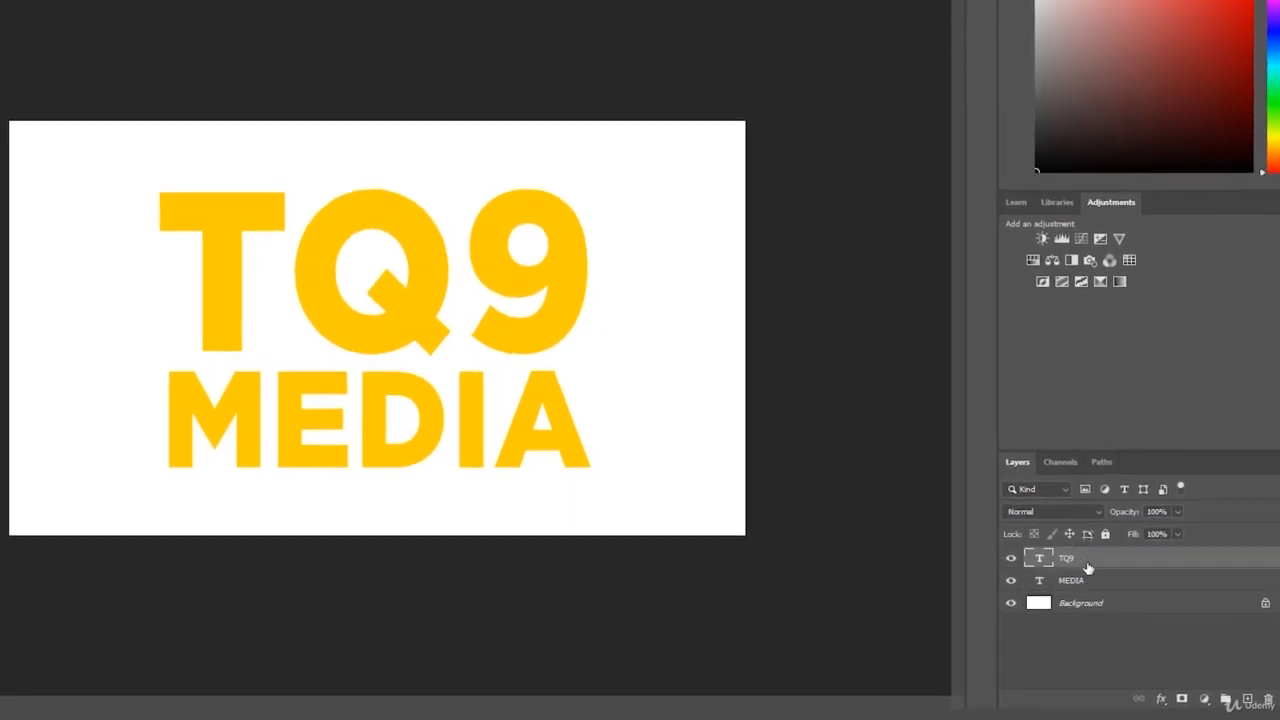
# Step: Add a black Multiply drop shadow to the TQ9 layer with 85% opacity, 120° angle, 22 px distance, 11% spread and 9 px size
pyautogui.click(1161, 699)
pyautogui.click(1177, 693)
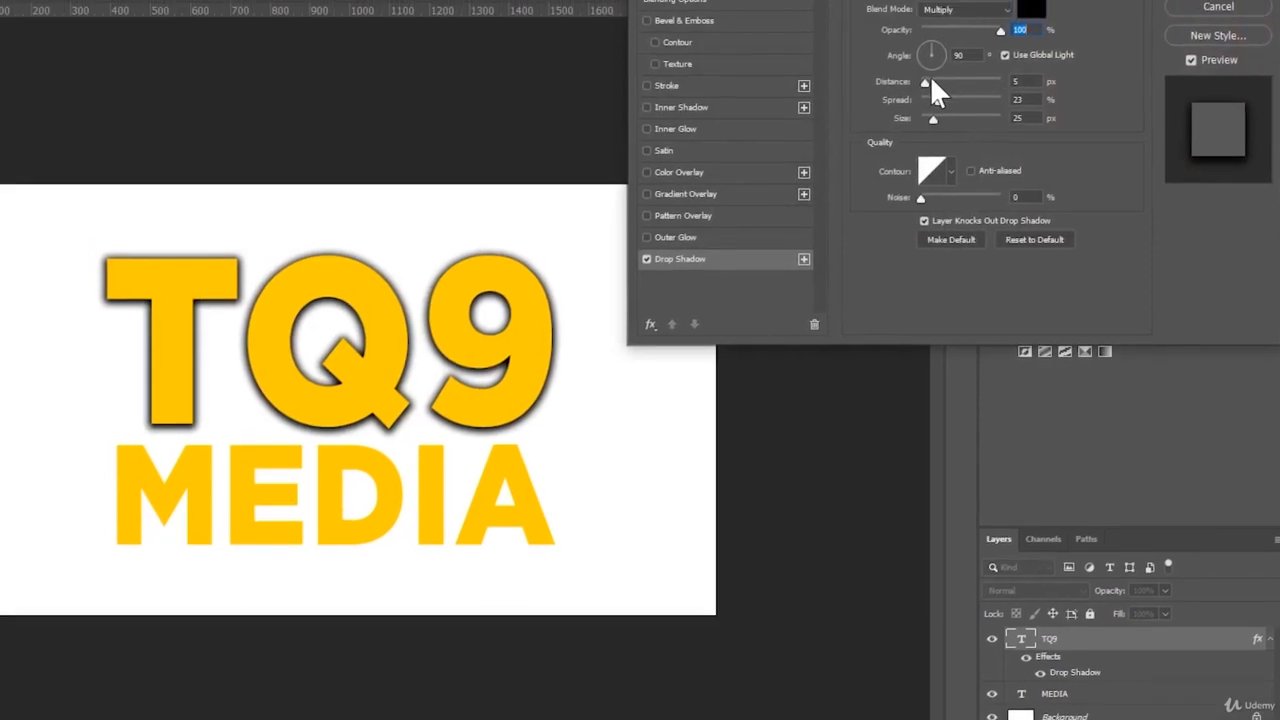
pyautogui.click(931, 80)
pyautogui.click(924, 48)
pyautogui.write('1')
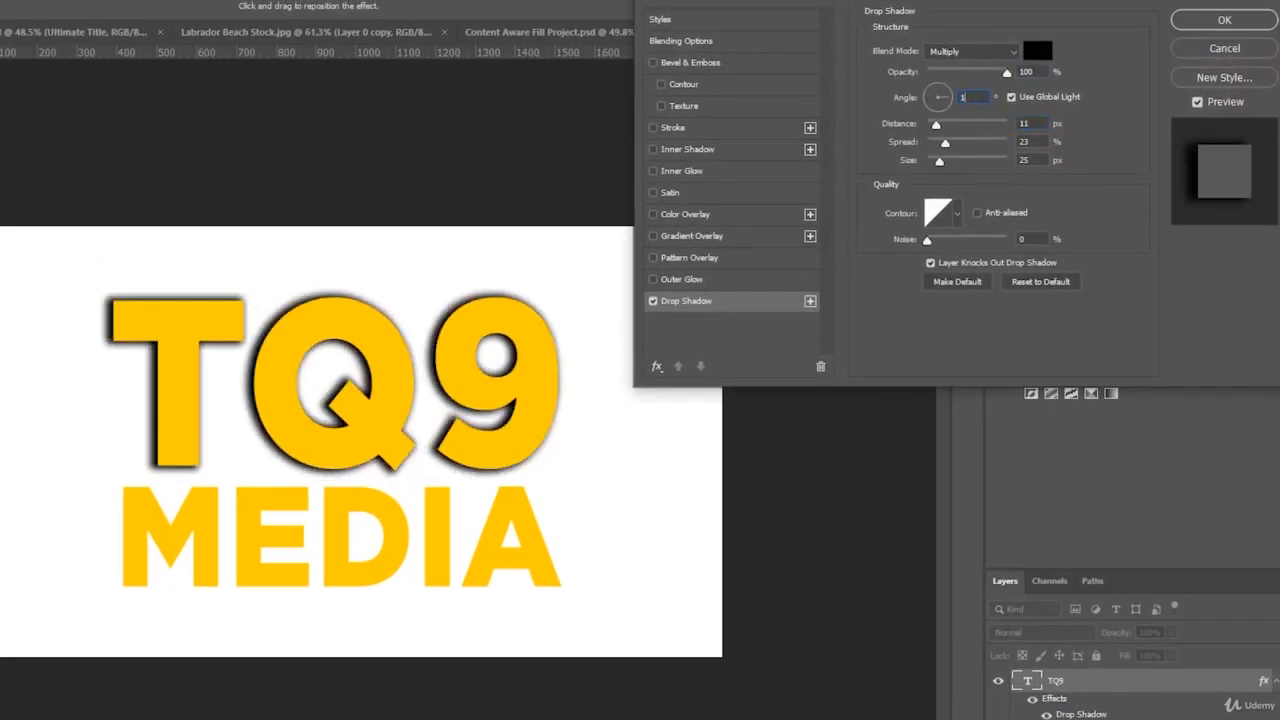
pyautogui.write('20')
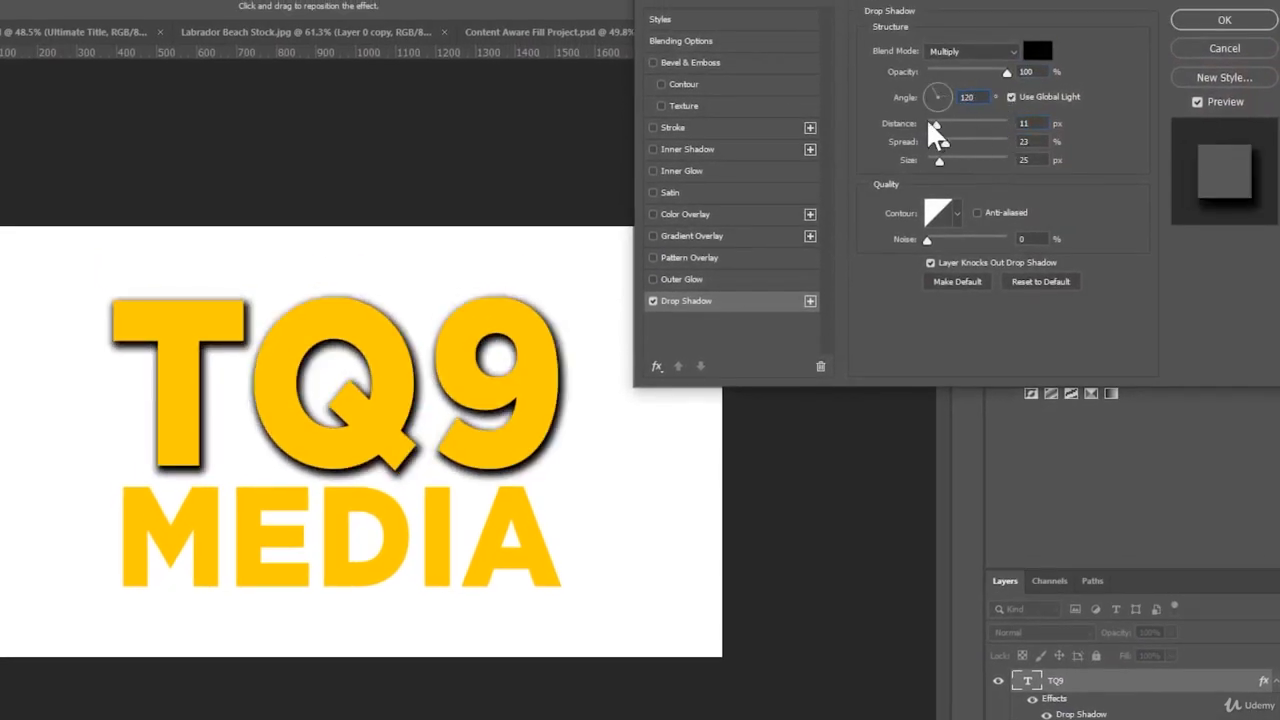
pyautogui.moveTo(940, 161)
pyautogui.mouseDown()
pyautogui.moveTo(948, 124)
pyautogui.moveTo(956, 146)
pyautogui.moveTo(930, 146)
pyautogui.moveTo(934, 161)
pyautogui.mouseUp()
pyautogui.moveTo(996, 71)
pyautogui.mouseDown()
pyautogui.moveTo(985, 74)
pyautogui.moveTo(999, 72)
pyautogui.mouseUp()
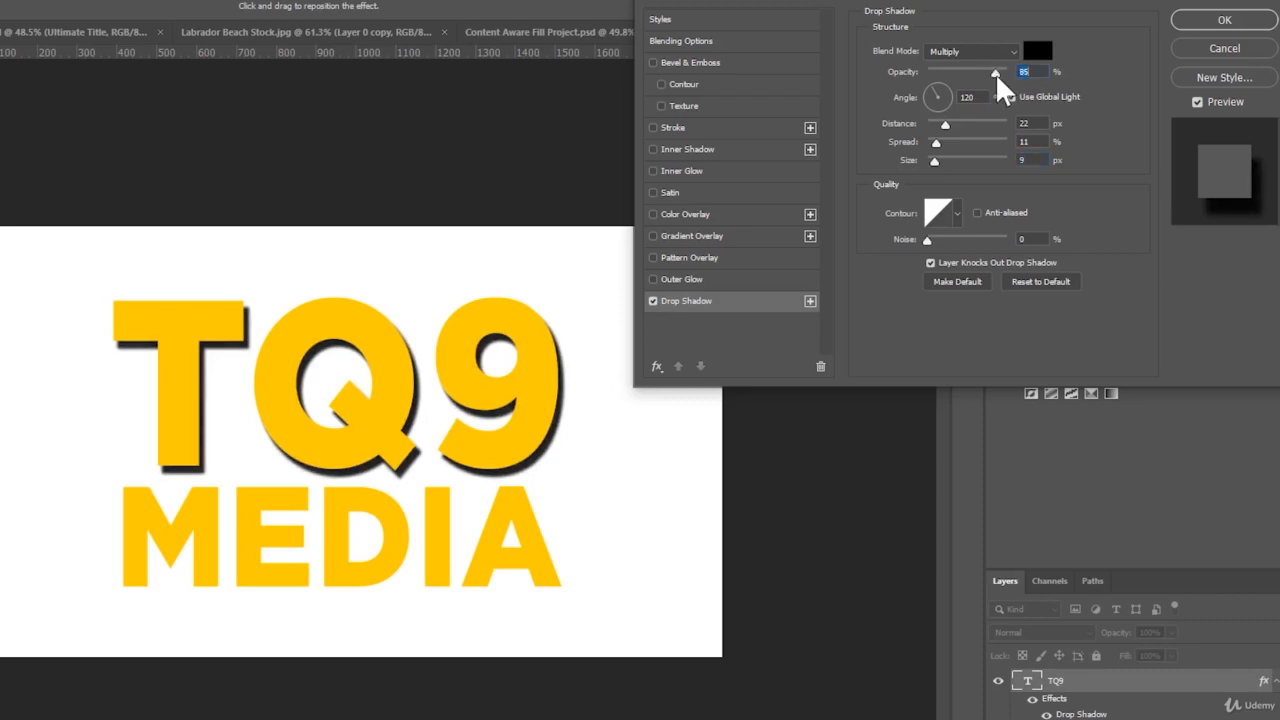
# Step: Add a Soft Light pattern overlay to the TQ9 text and set its opacity to 50%
pyautogui.click(653, 257)
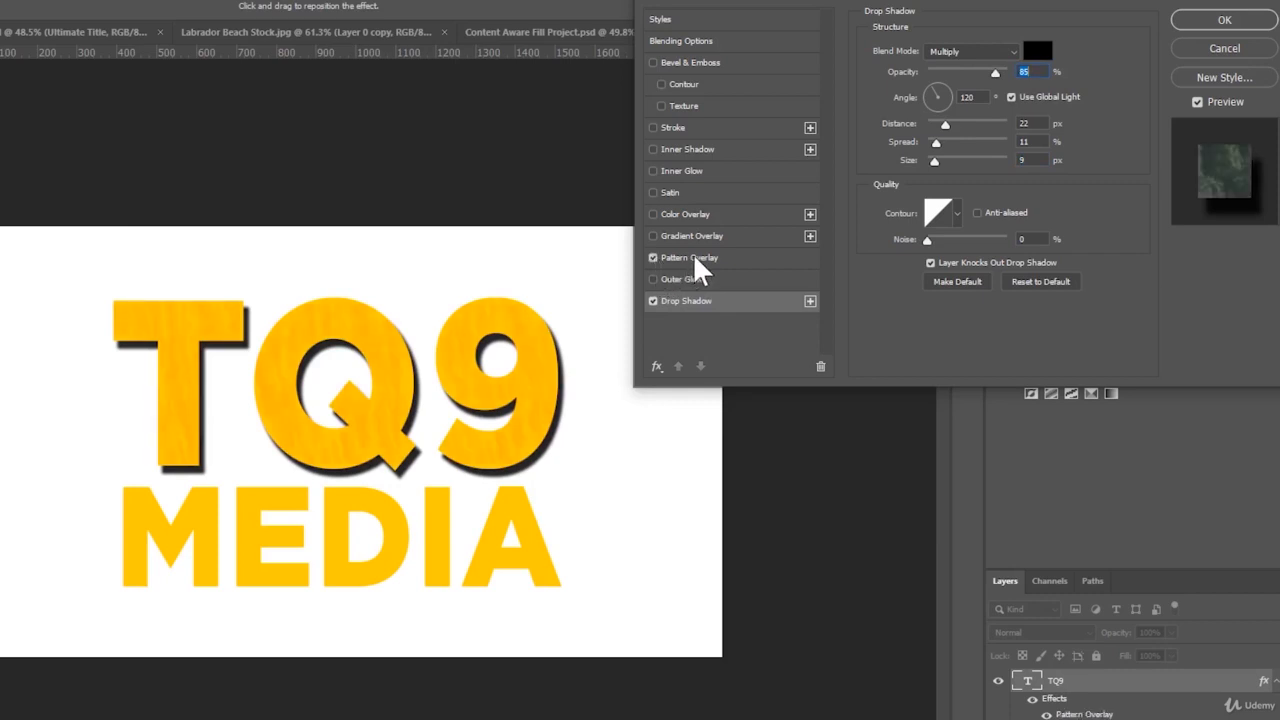
pyautogui.click(693, 255)
pyautogui.moveTo(998, 74); pyautogui.dragTo(965, 82)
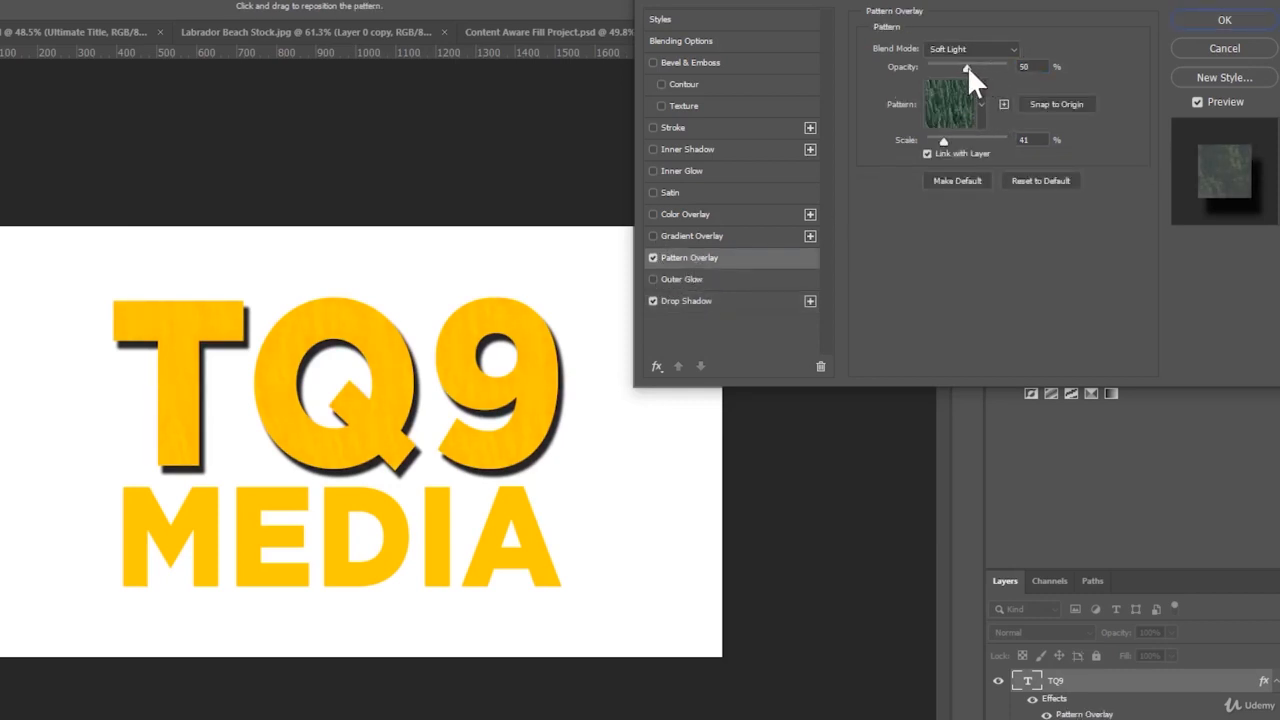
pyautogui.click(967, 65)
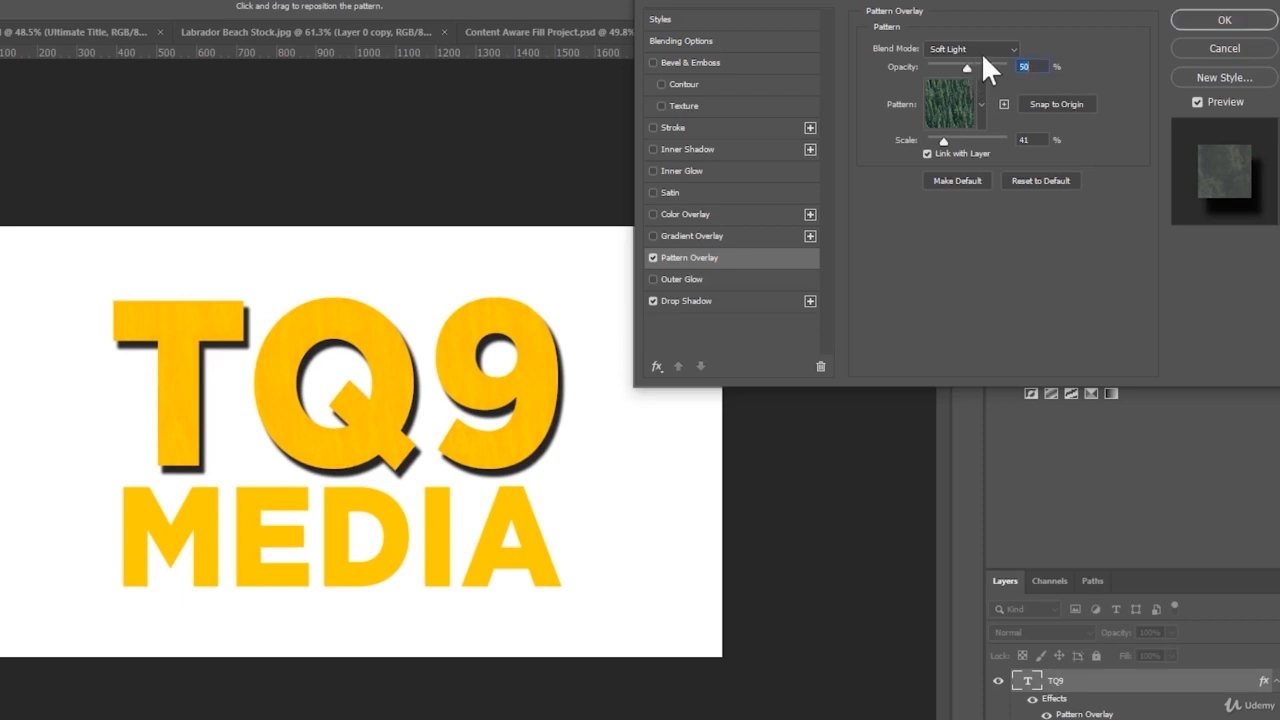
# Step: Add a Soft Light linear gradient overlay to TQ9, compare it on and off, and keep the black-to-white gradient
pyautogui.click(653, 237)
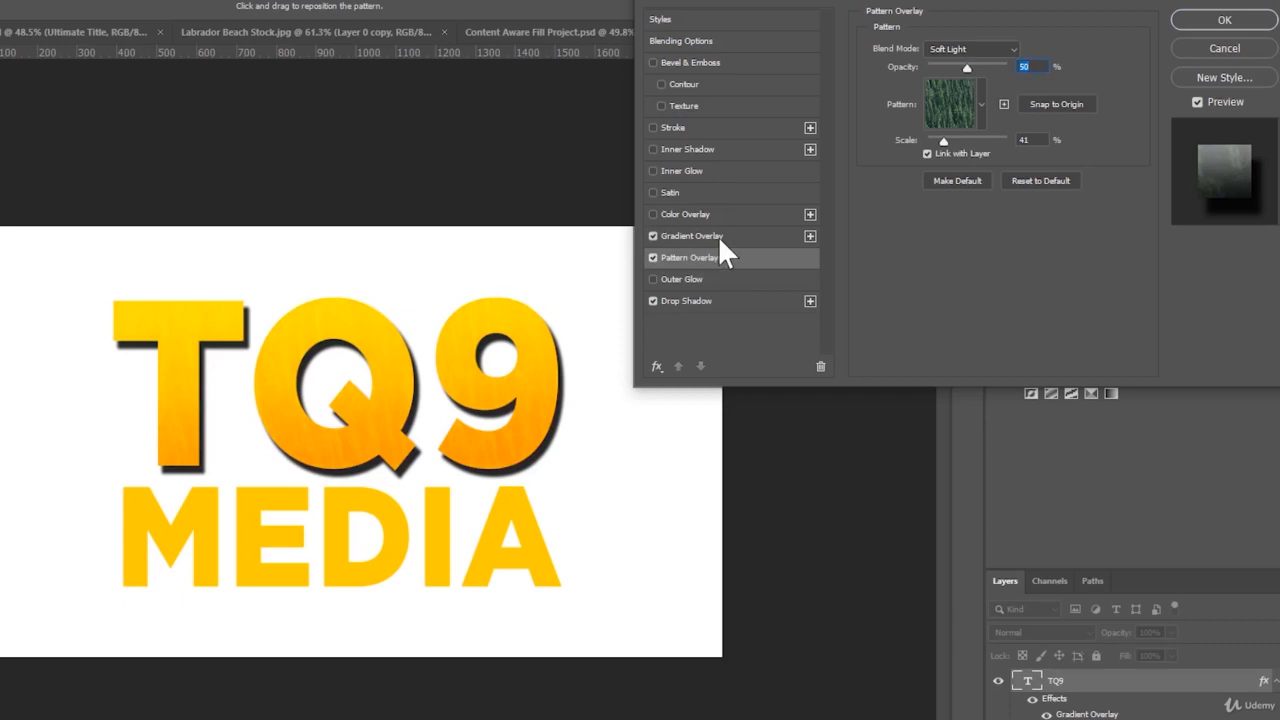
pyautogui.click(718, 236)
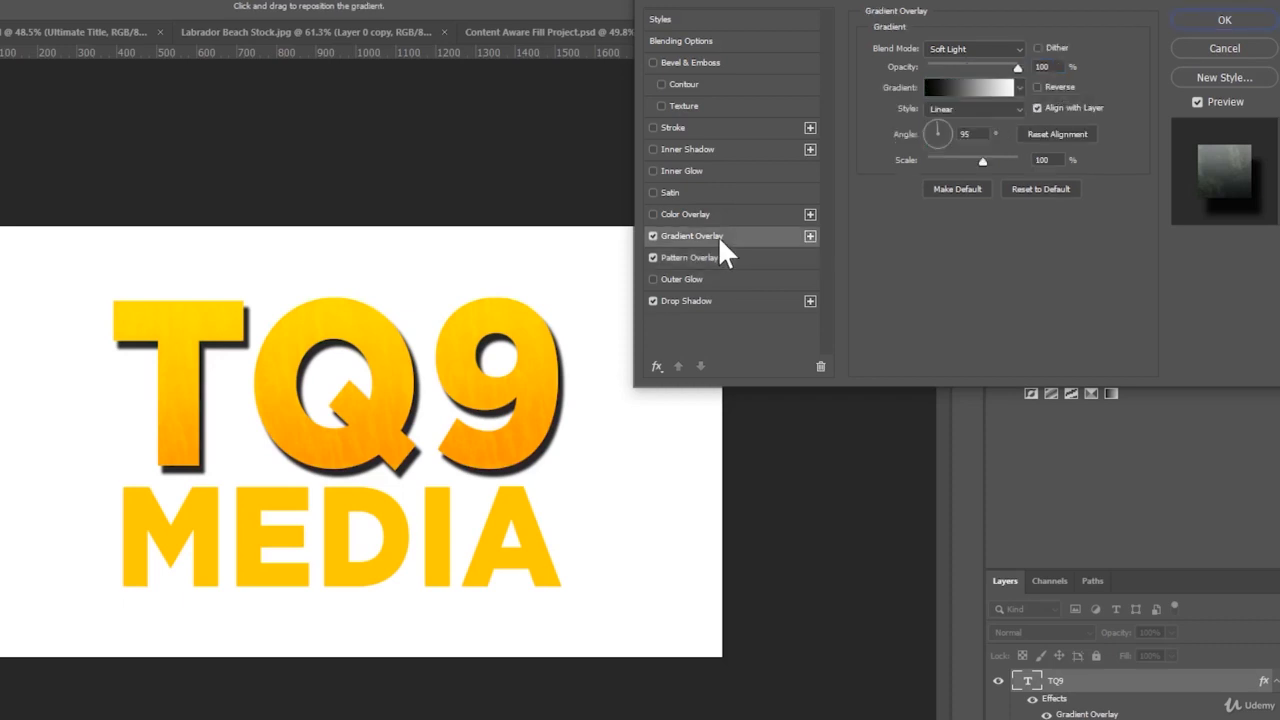
pyautogui.click(653, 237)
pyautogui.click(653, 237)
pyautogui.click(975, 87)
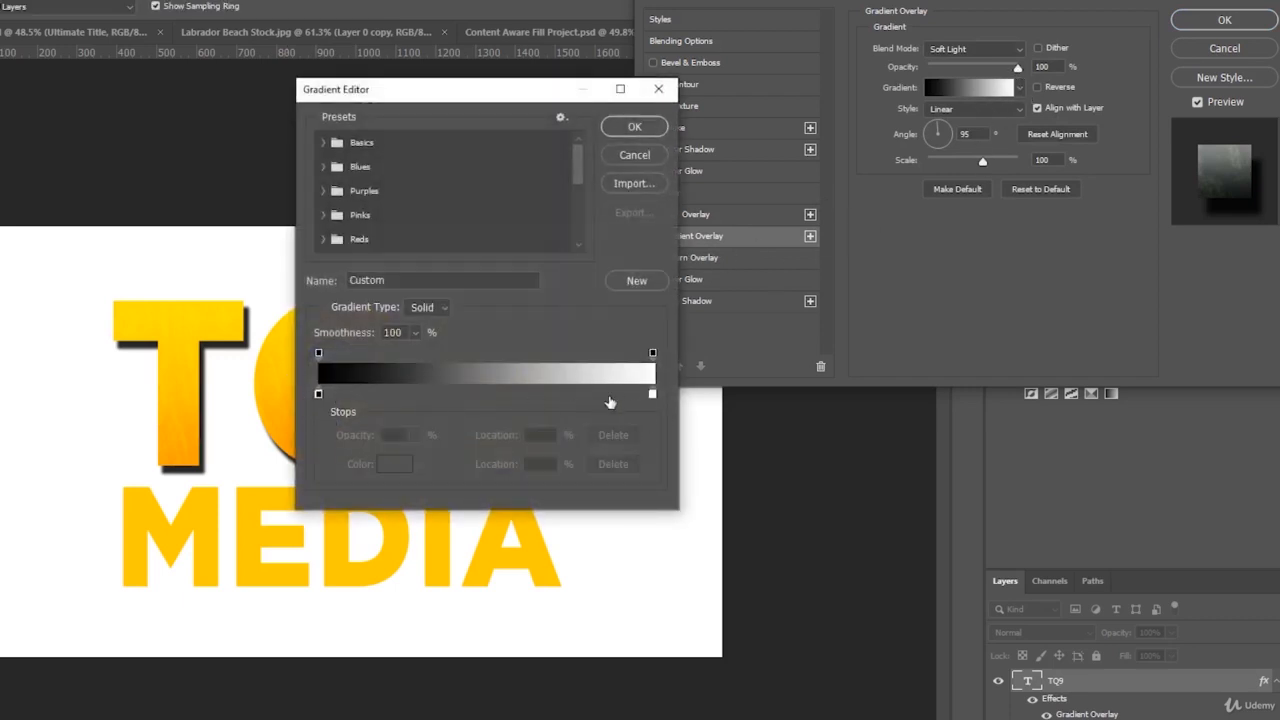
pyautogui.click(650, 131)
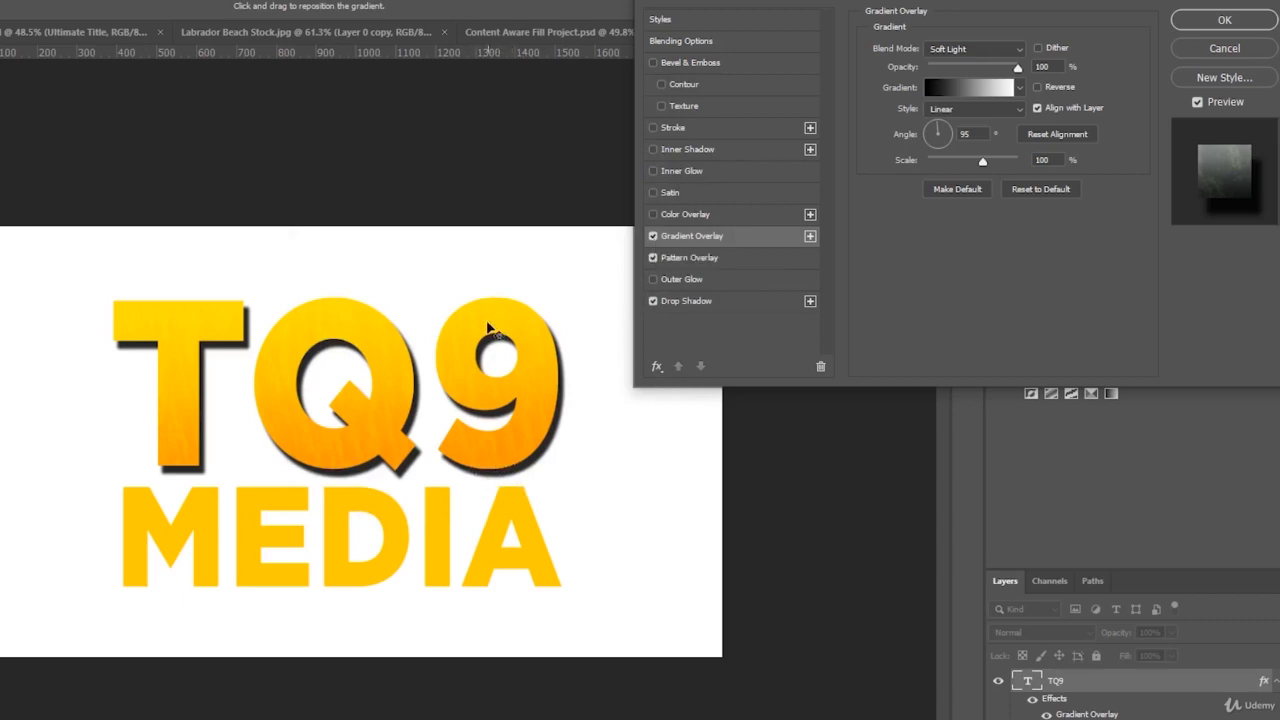
# Step: Try recolouring the gradient's black stop orange, cancel the edit, and compare the gradient overlay on and off
pyautogui.click(934, 88)
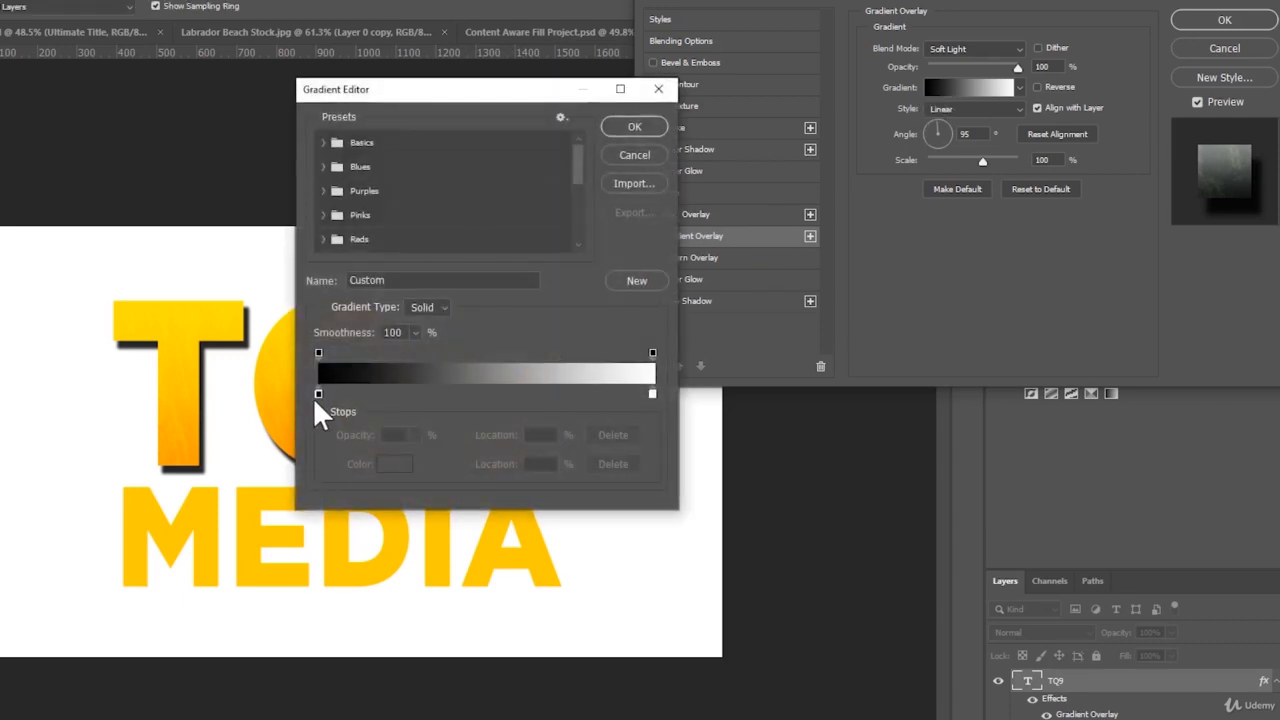
pyautogui.click(318, 393)
pyautogui.doubleClick(318, 393)
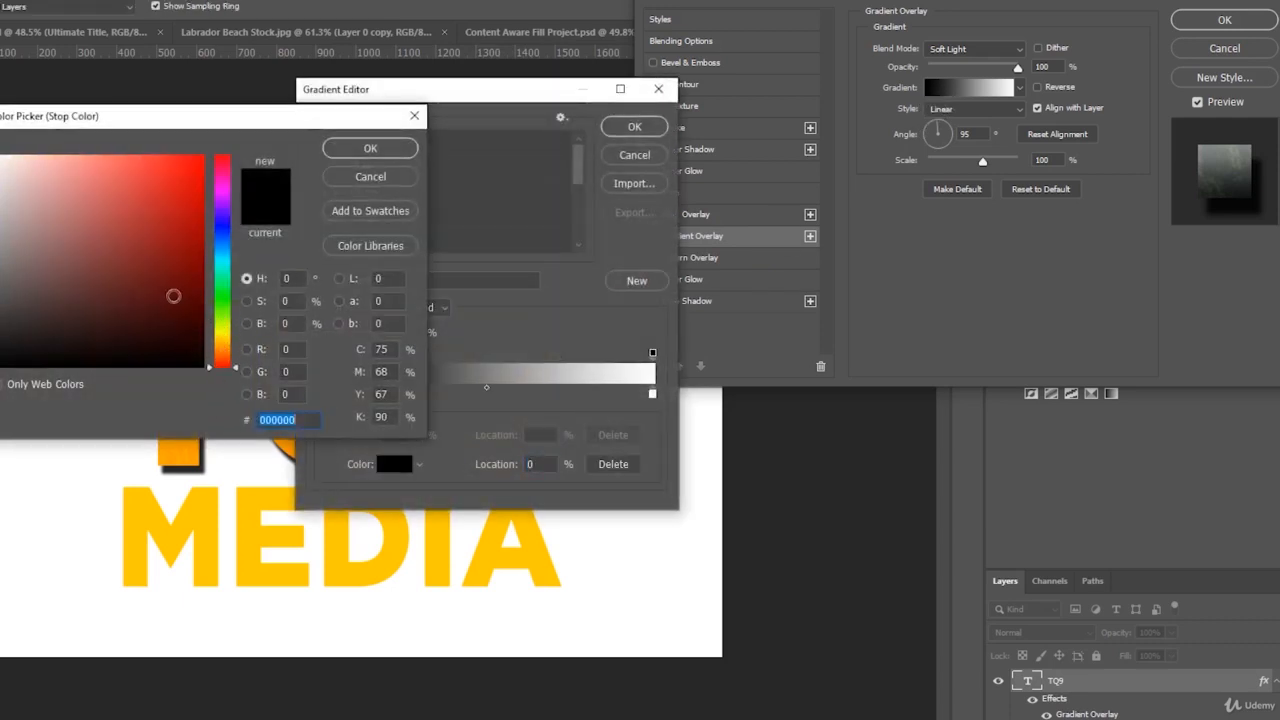
pyautogui.moveTo(174, 296); pyautogui.dragTo(402, 101)
pyautogui.moveTo(232, 378); pyautogui.dragTo(243, 352)
pyautogui.click(370, 147)
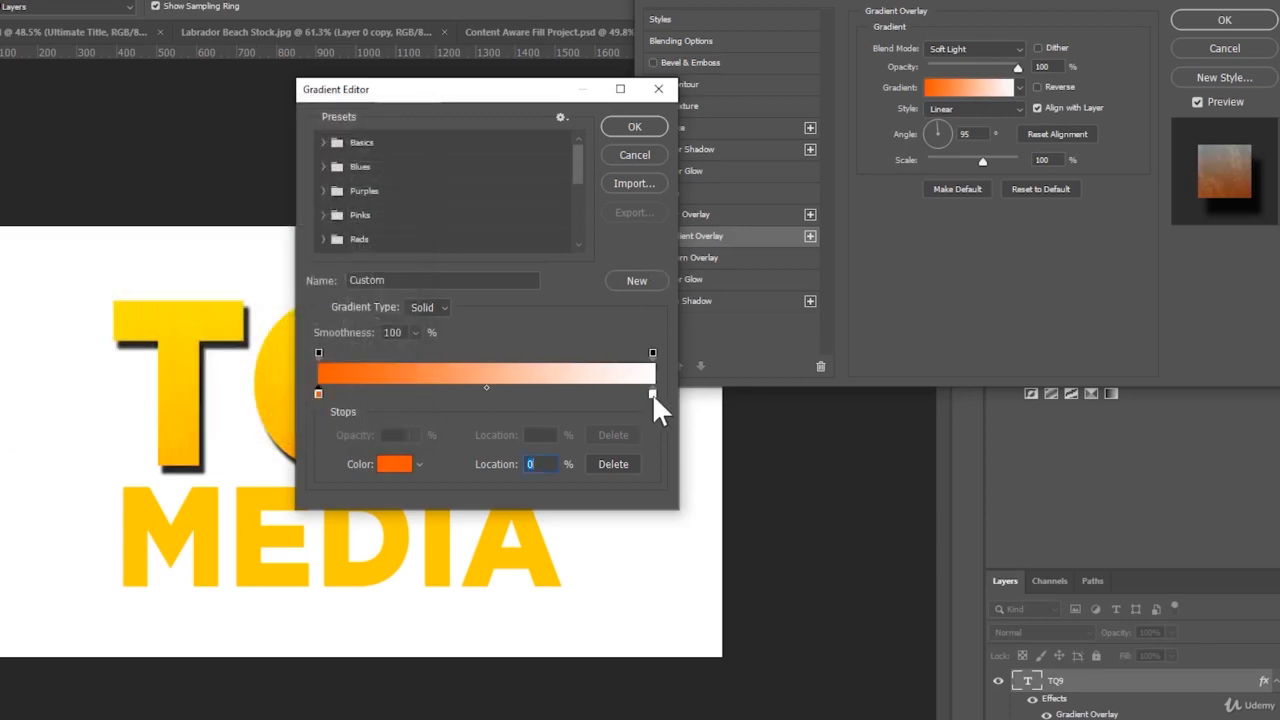
pyautogui.click(638, 156)
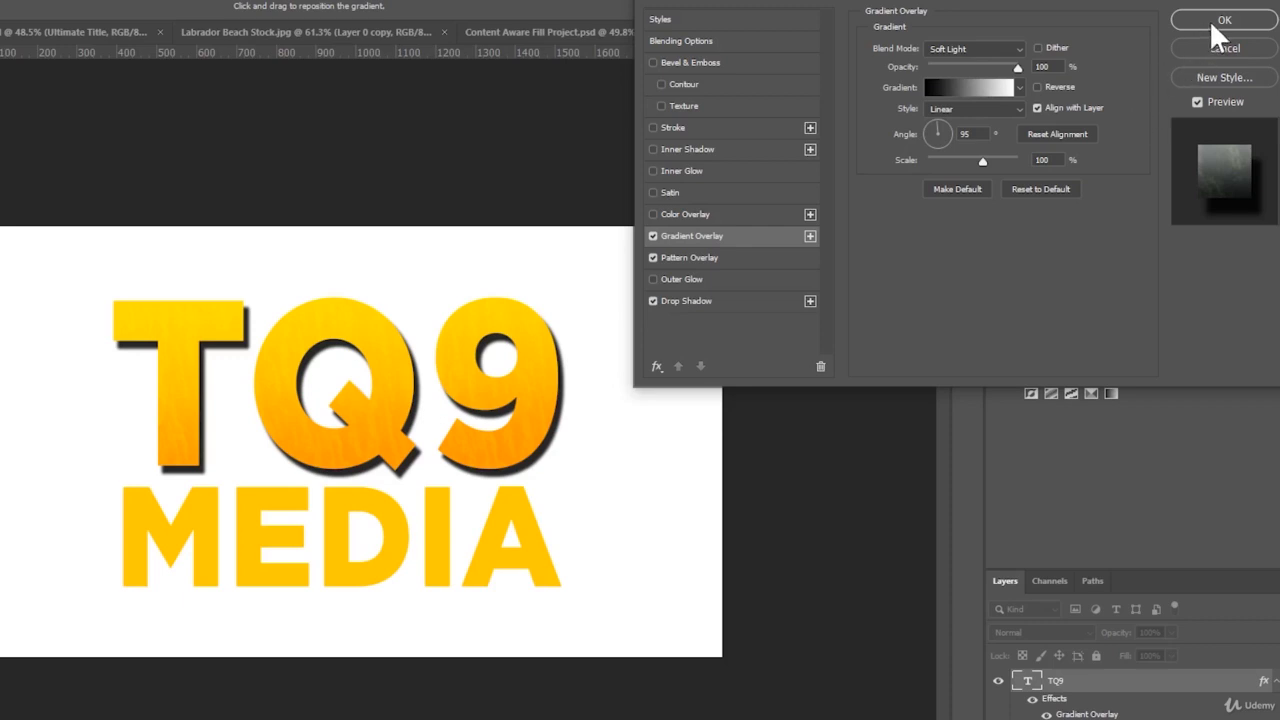
pyautogui.click(653, 236)
pyautogui.click(653, 236)
# Step: Add an inner shadow to the TQ9 text with 33% opacity and 35 px size, comparing it on and off
pyautogui.click(688, 152)
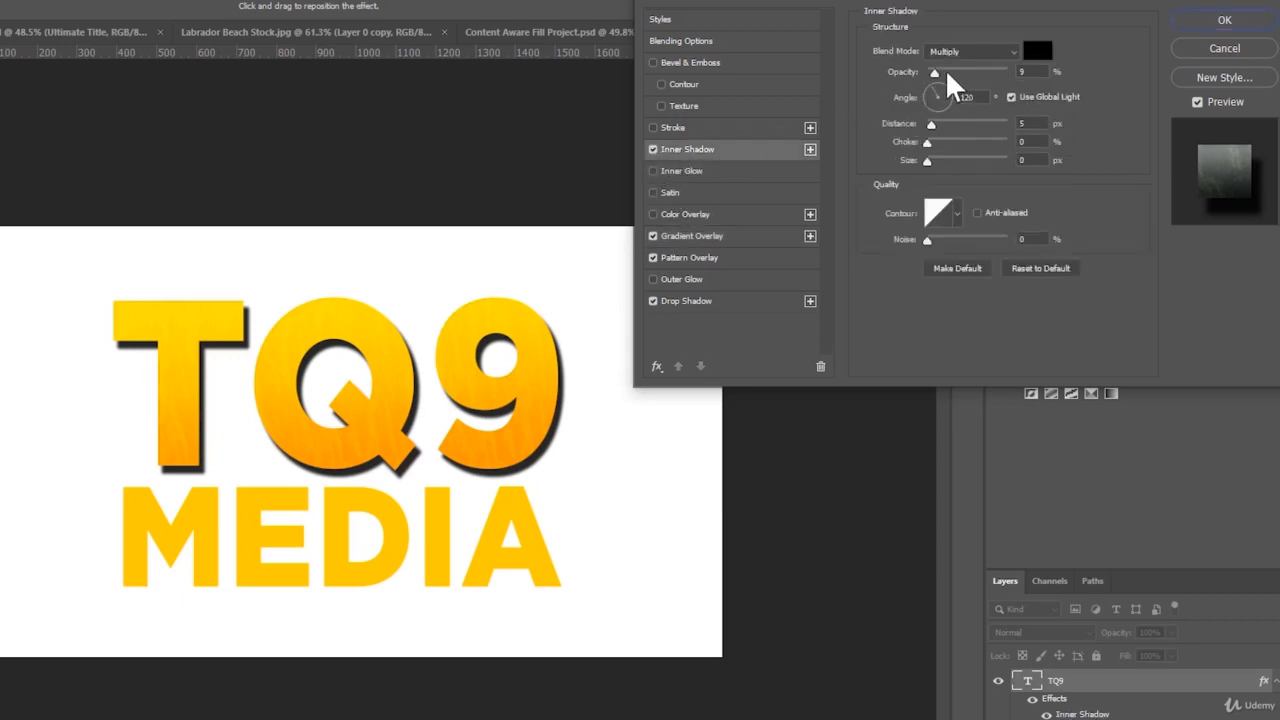
pyautogui.moveTo(938, 73); pyautogui.dragTo(953, 73)
pyautogui.moveTo(928, 160)
pyautogui.mouseDown()
pyautogui.moveTo(944, 157)
pyautogui.moveTo(926, 169)
pyautogui.moveTo(941, 170)
pyautogui.mouseUp()
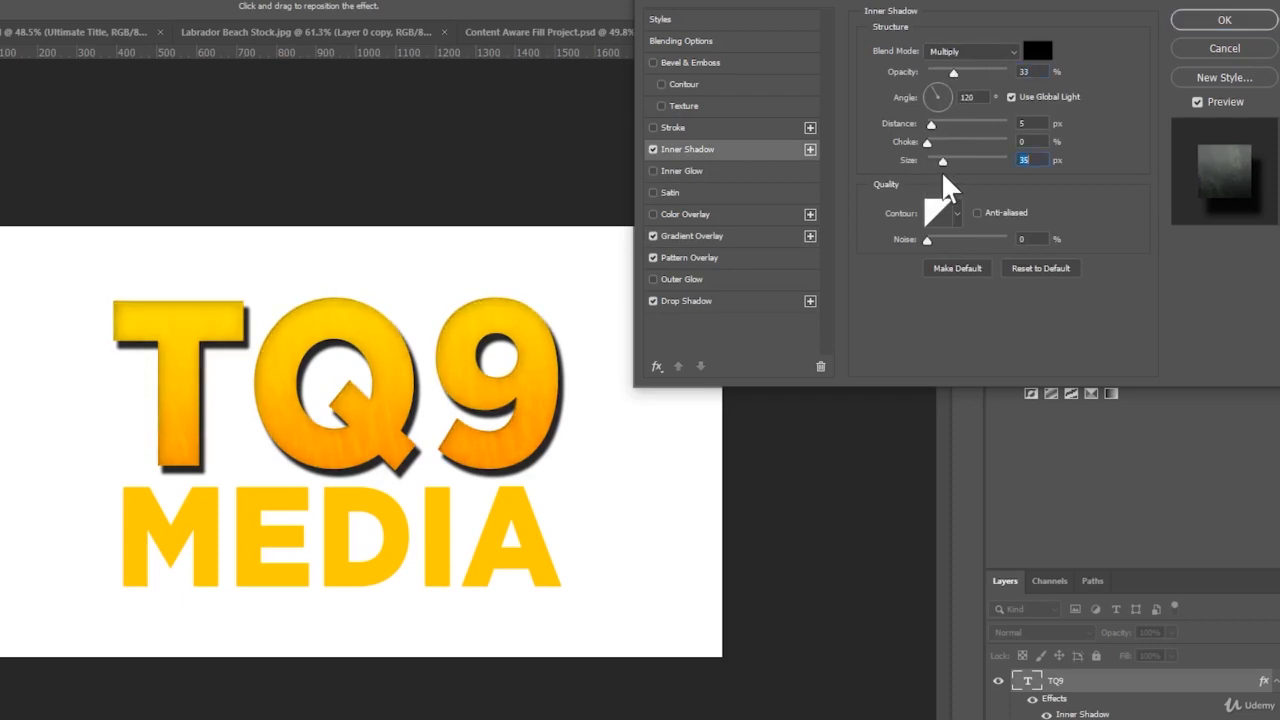
pyautogui.click(654, 149)
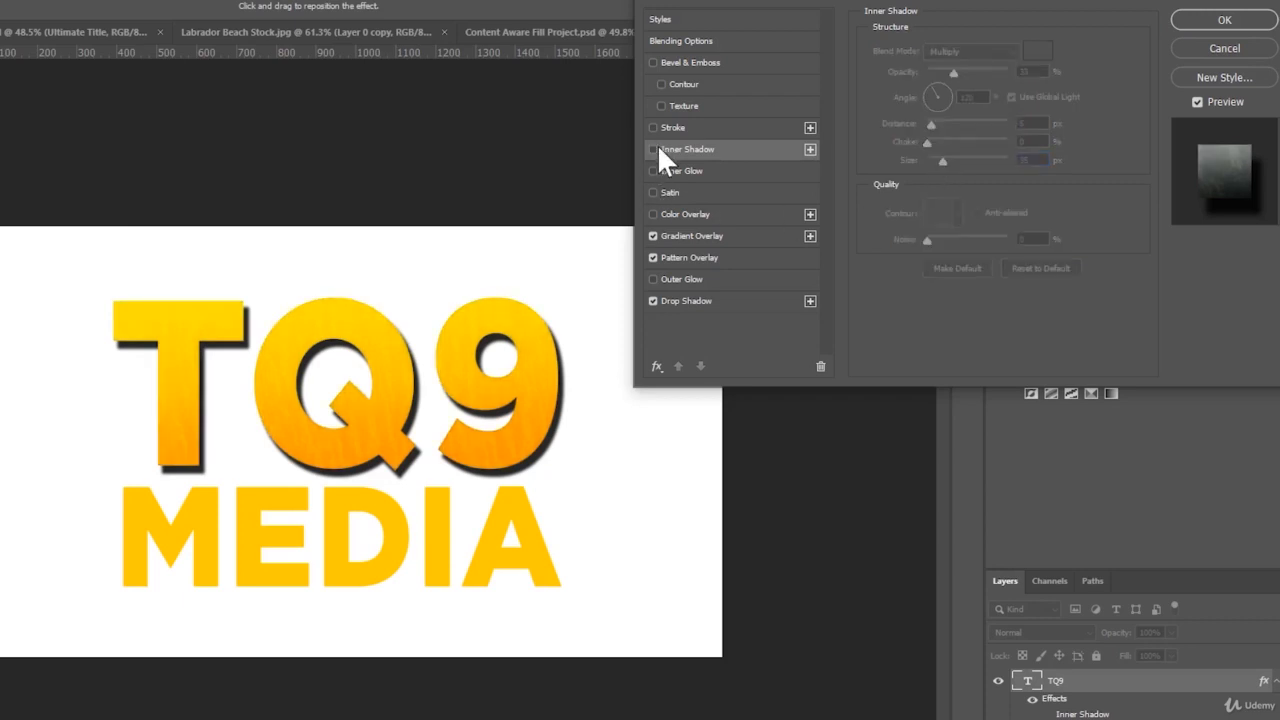
pyautogui.click(656, 147)
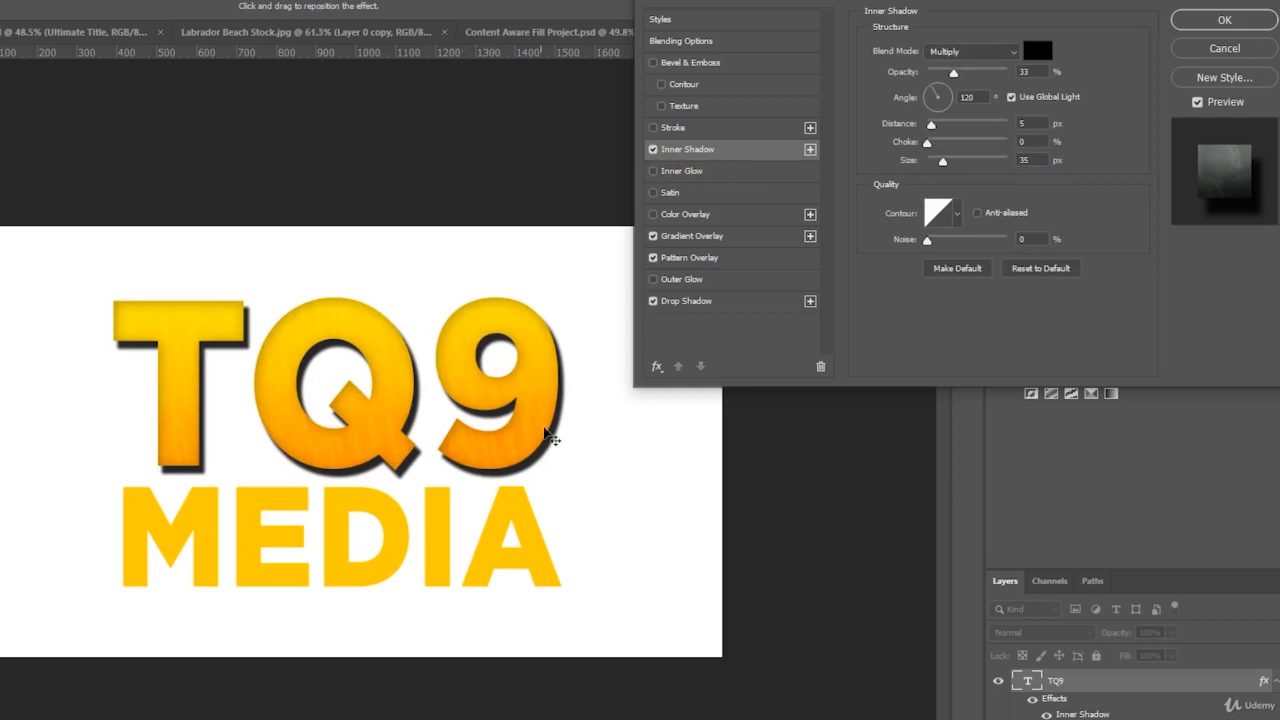
# Step: Add a black outside stroke to the TQ9 text with a size of 7 px
pyautogui.click(654, 127)
pyautogui.click(685, 134)
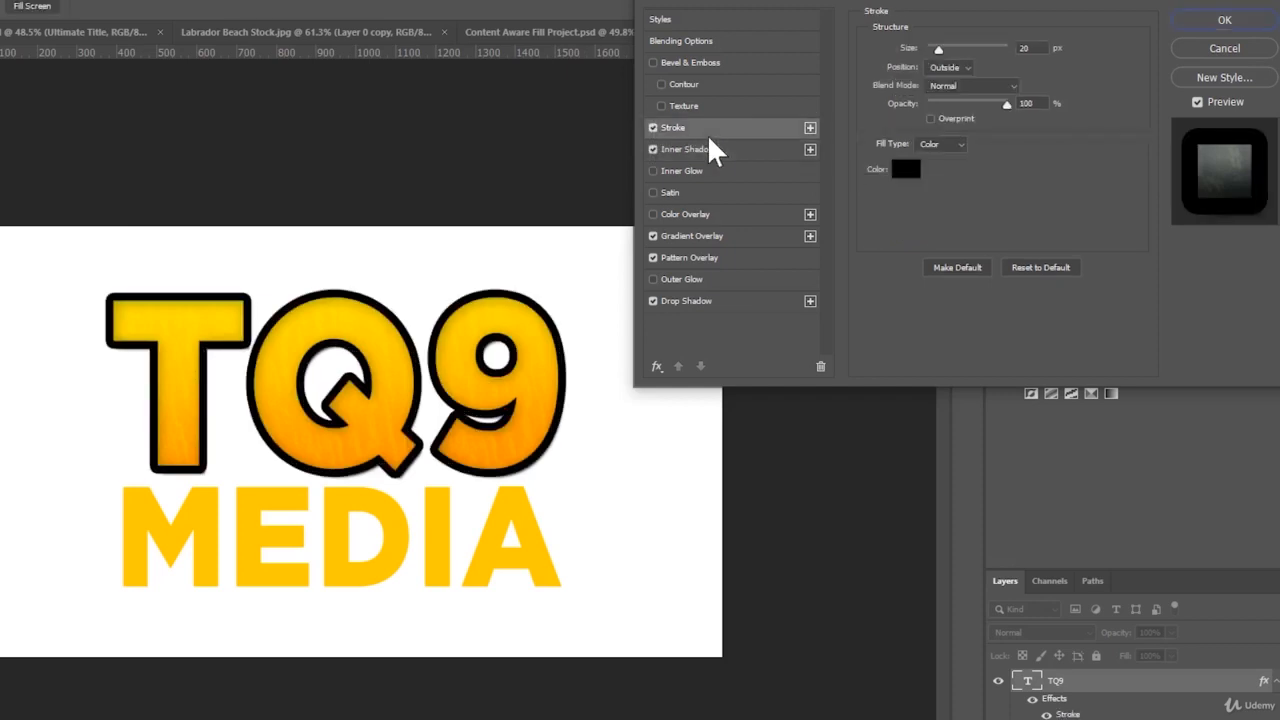
pyautogui.moveTo(955, 42); pyautogui.dragTo(933, 46)
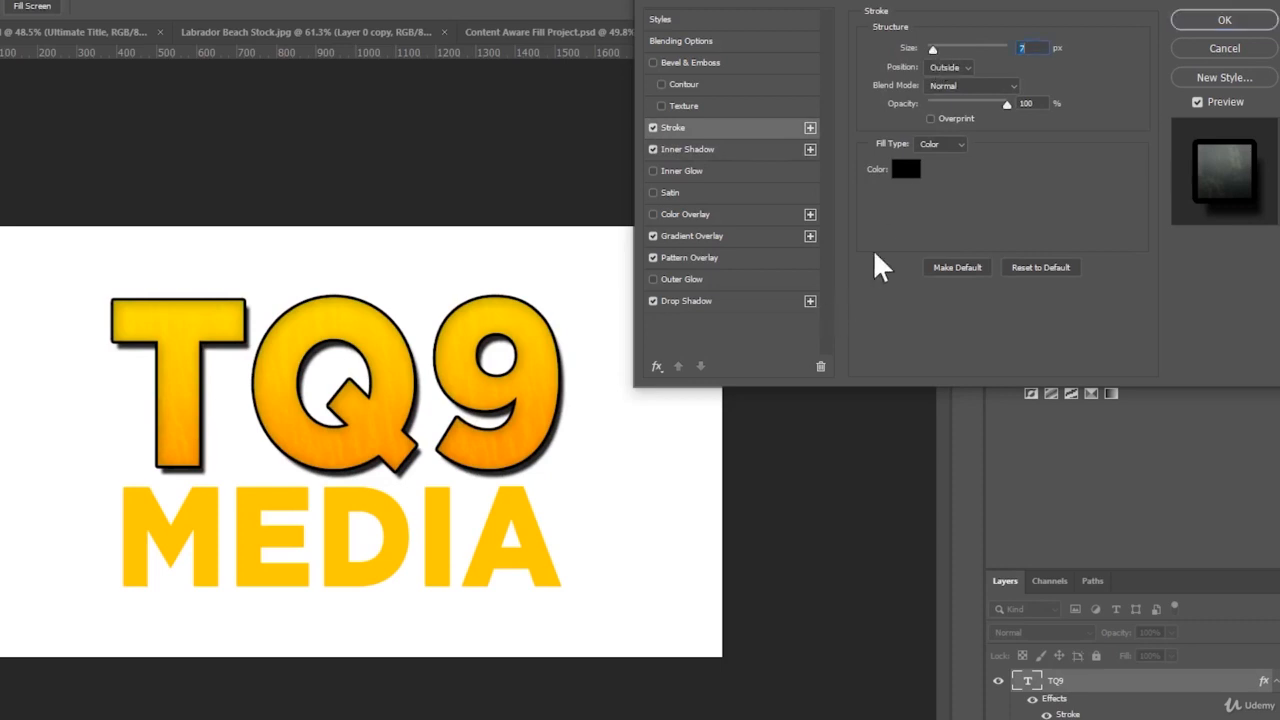
# Step: Add a Bevel & Emboss effect to TQ9 with the Pillow Emboss style and the straight diagonal gloss contour
pyautogui.click(652, 63)
pyautogui.click(707, 62)
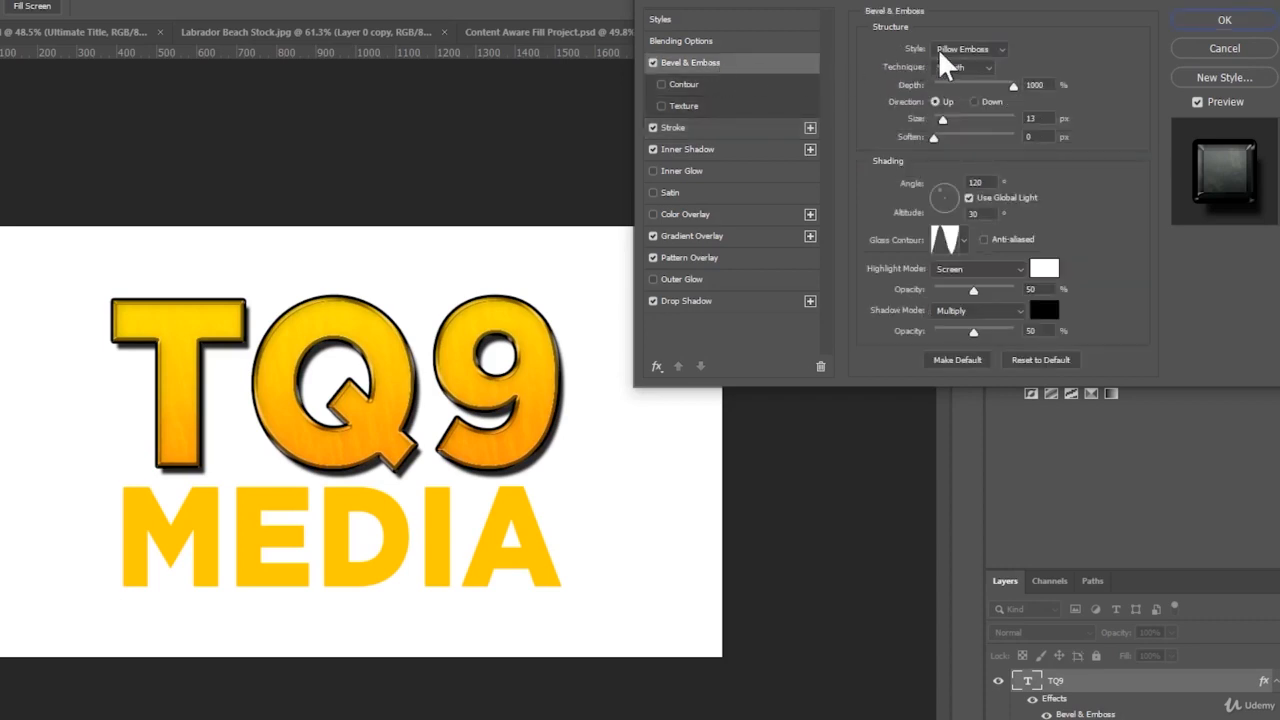
pyautogui.click(978, 49)
pyautogui.click(982, 110)
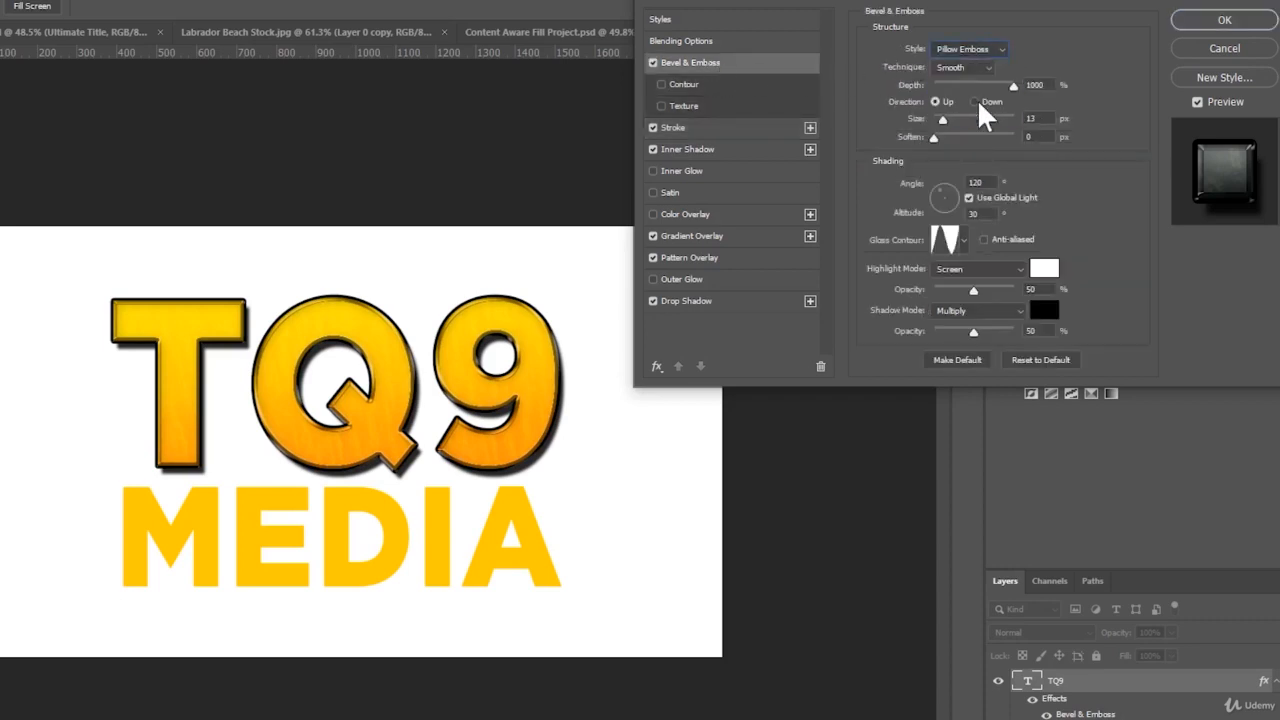
pyautogui.click(962, 240)
pyautogui.click(866, 282)
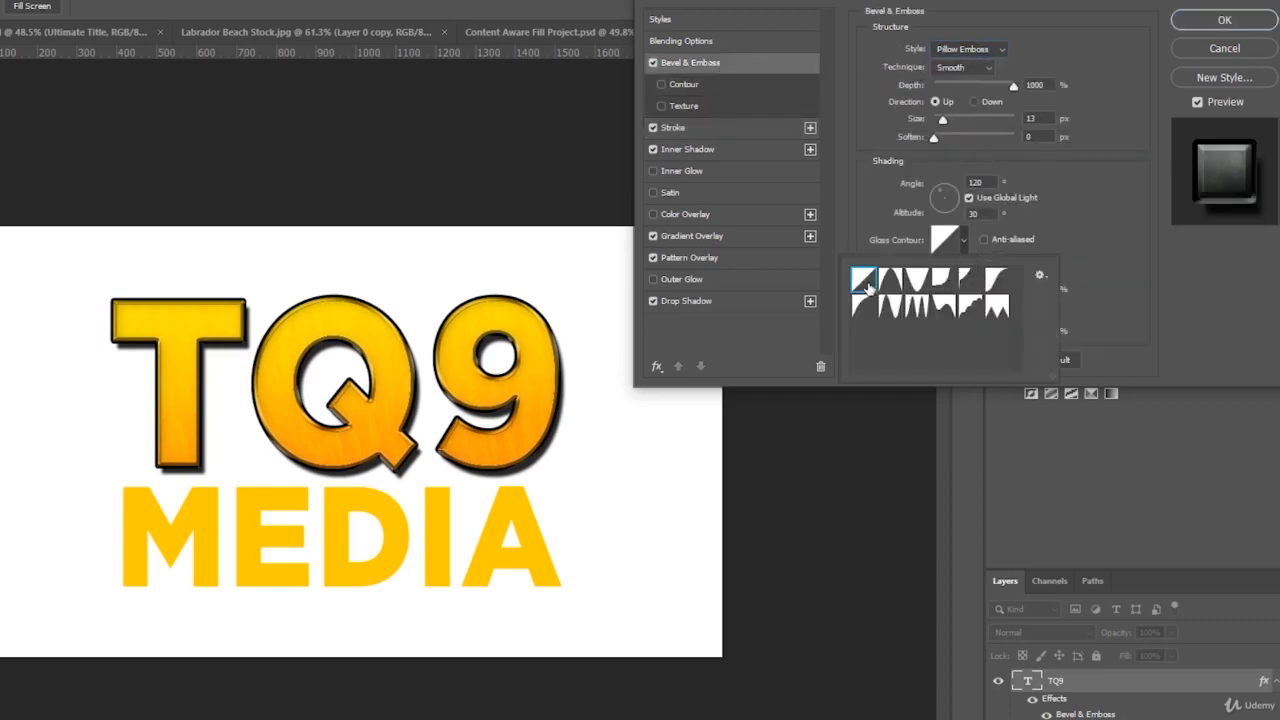
pyautogui.click(1097, 234)
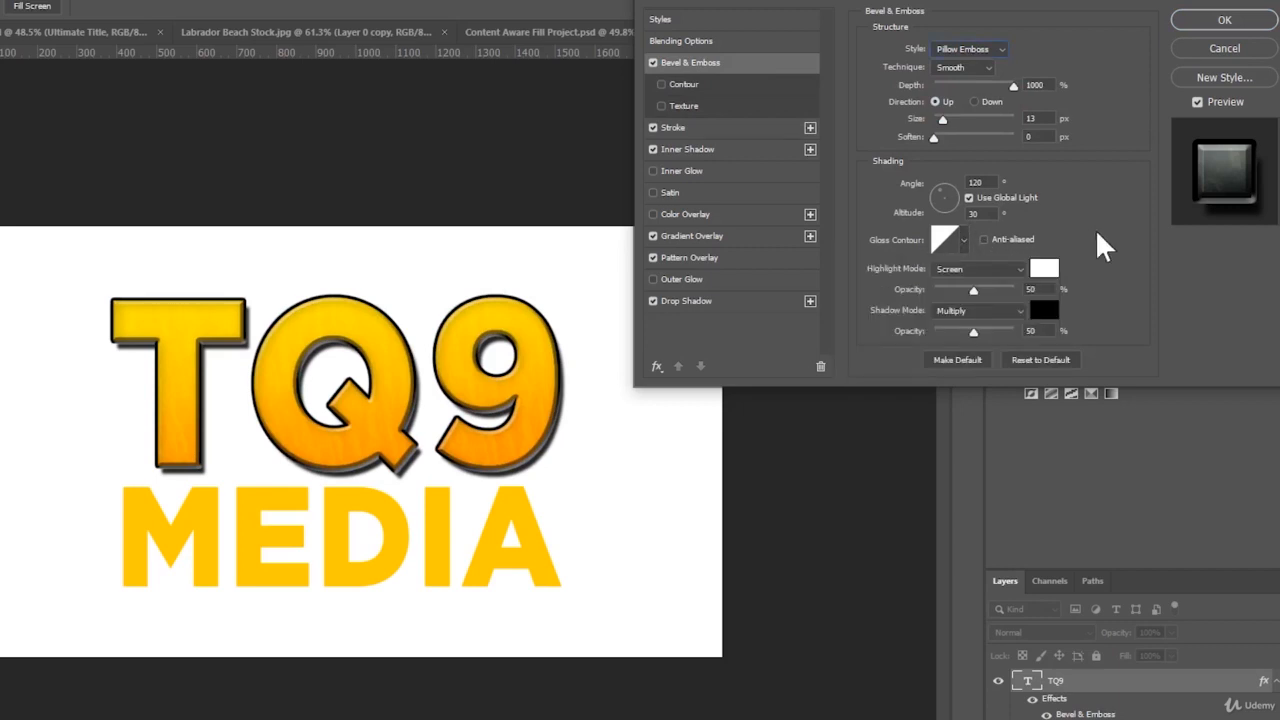
# Step: Try the gloss contour presets for the TQ9 bevel and keep the wavy one in the second row, with anti-aliasing enabled
pyautogui.click(964, 241)
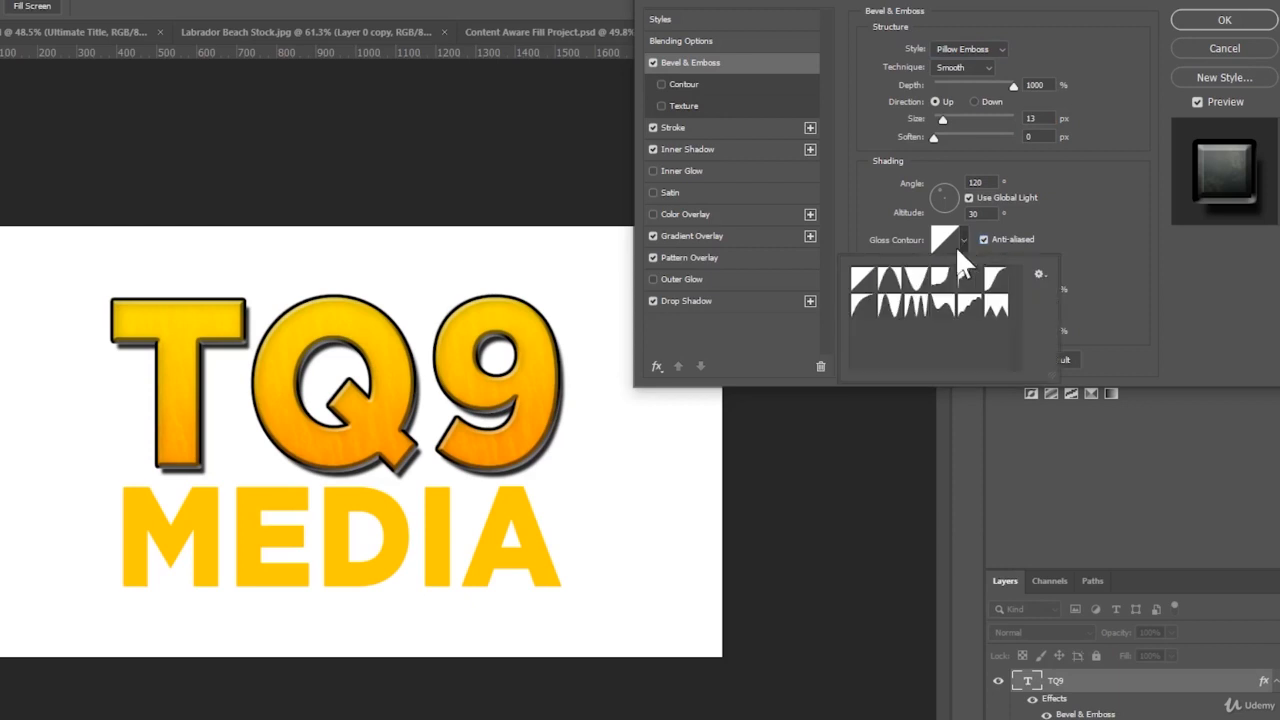
pyautogui.click(890, 284)
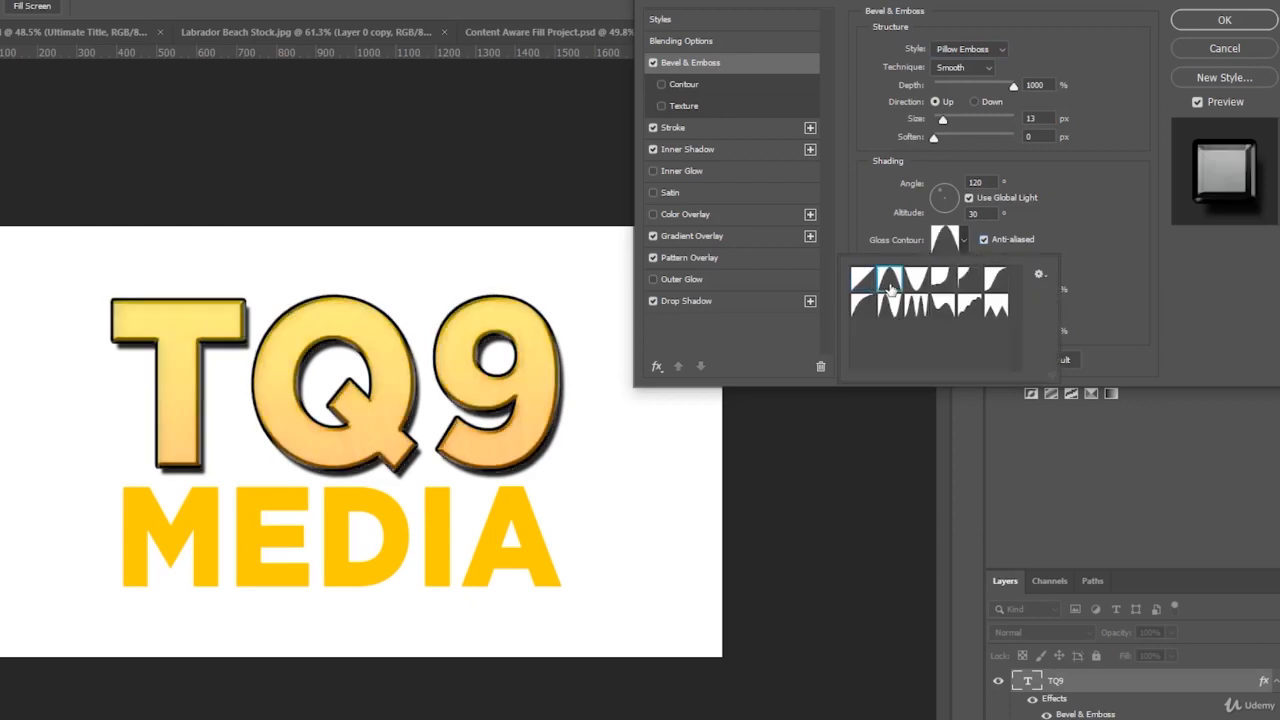
pyautogui.click(915, 282)
pyautogui.click(942, 282)
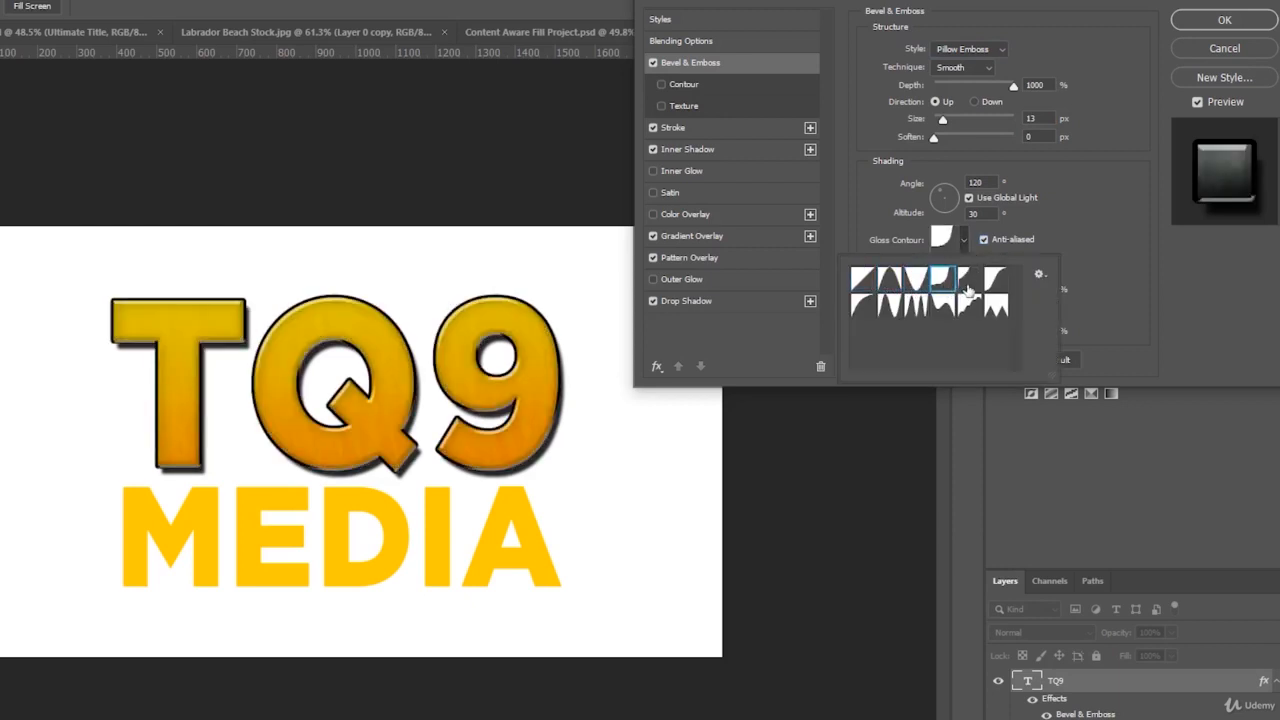
pyautogui.click(969, 284)
pyautogui.click(999, 284)
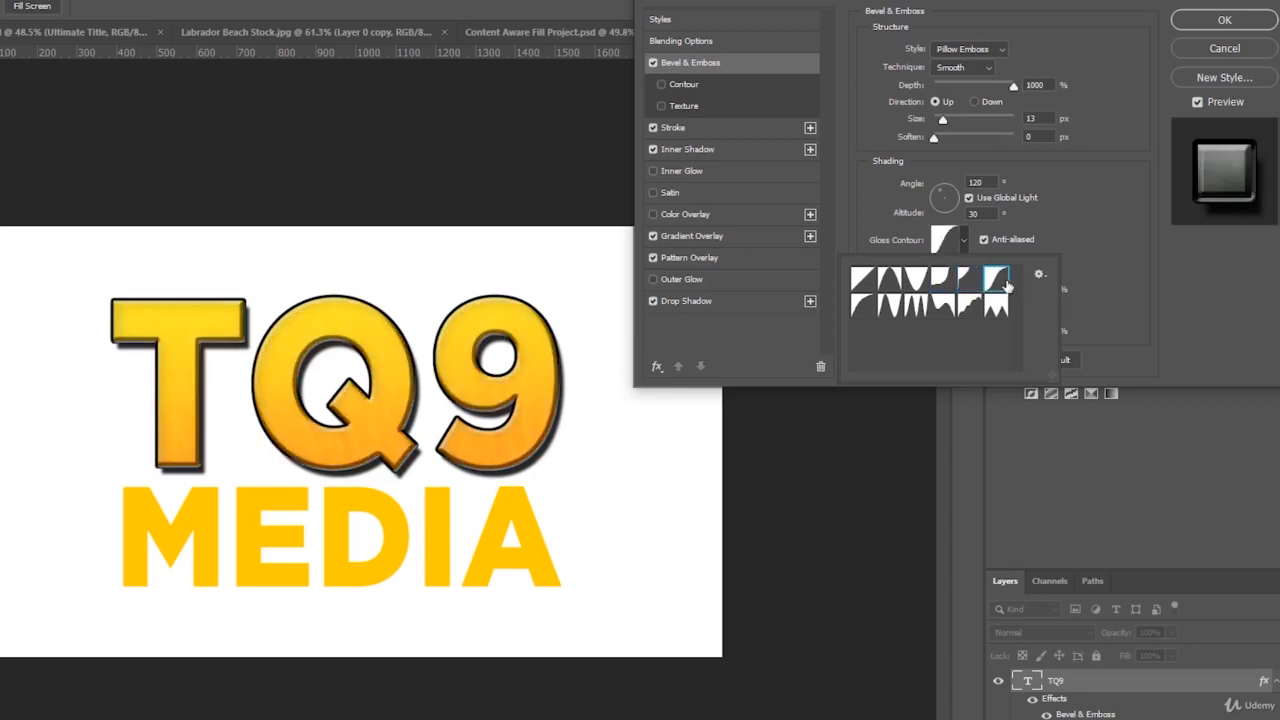
pyautogui.click(866, 308)
pyautogui.click(889, 307)
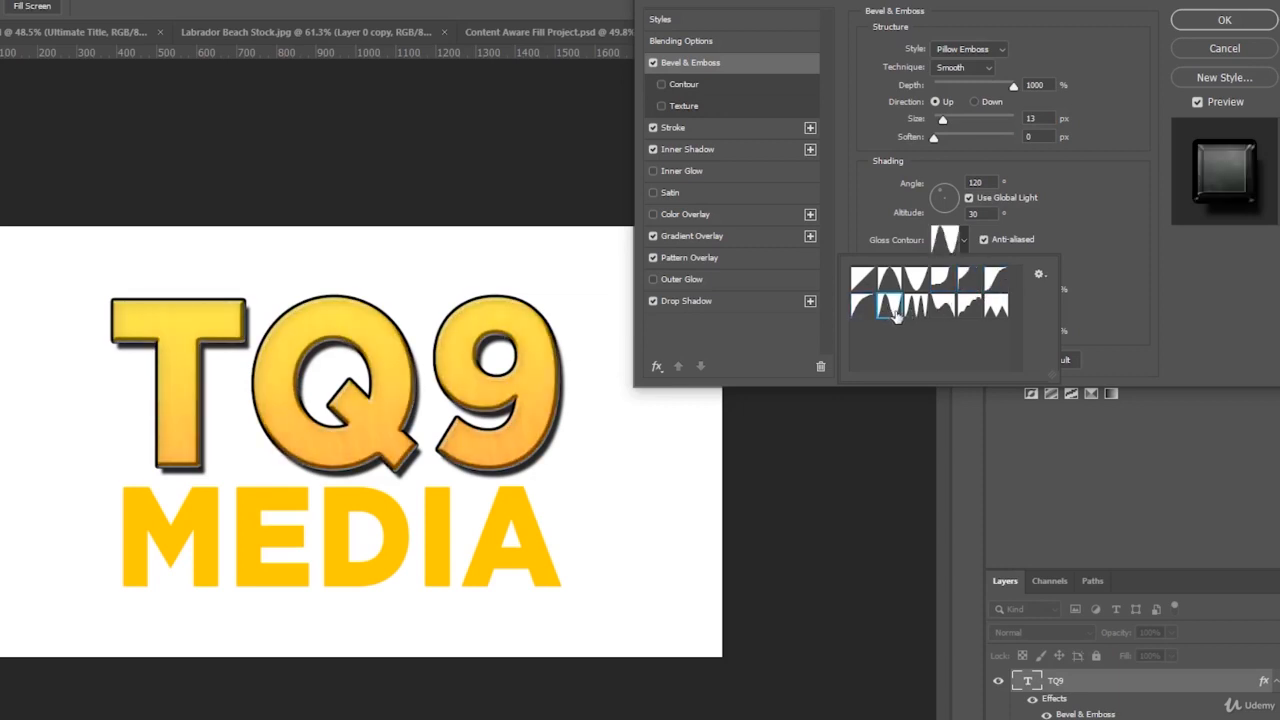
pyautogui.click(916, 308)
pyautogui.click(943, 308)
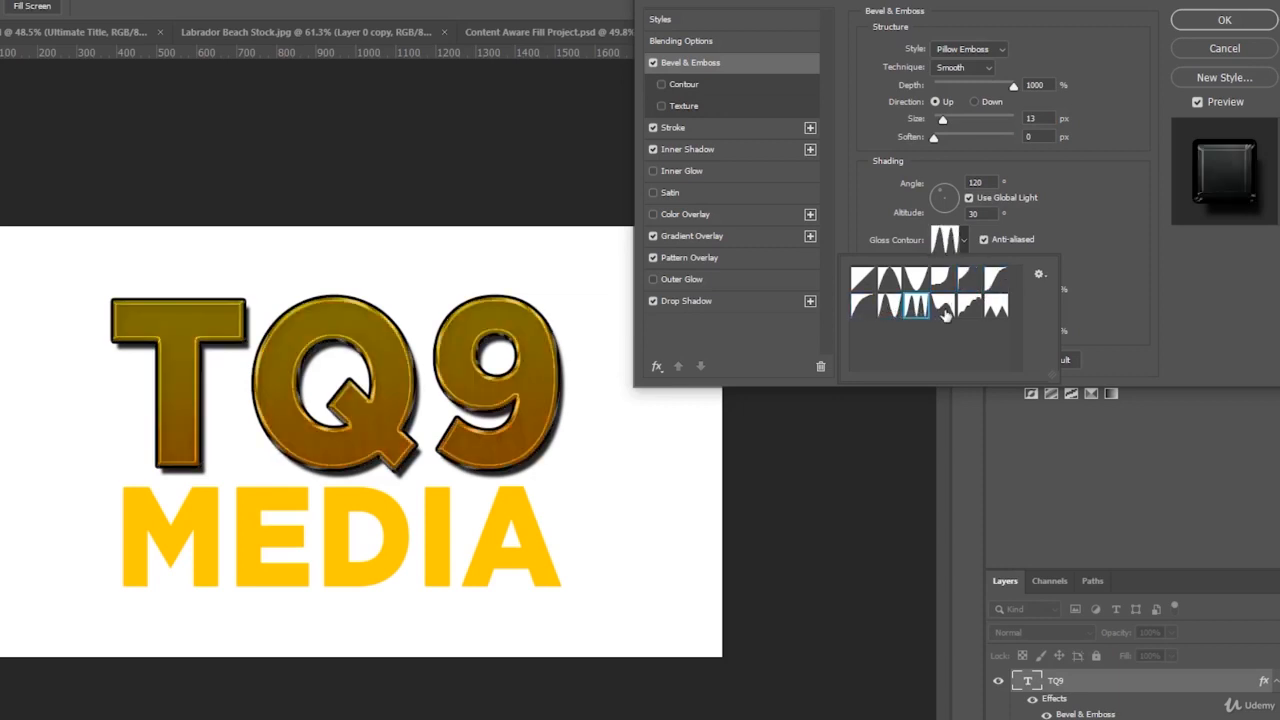
pyautogui.click(969, 308)
pyautogui.click(944, 308)
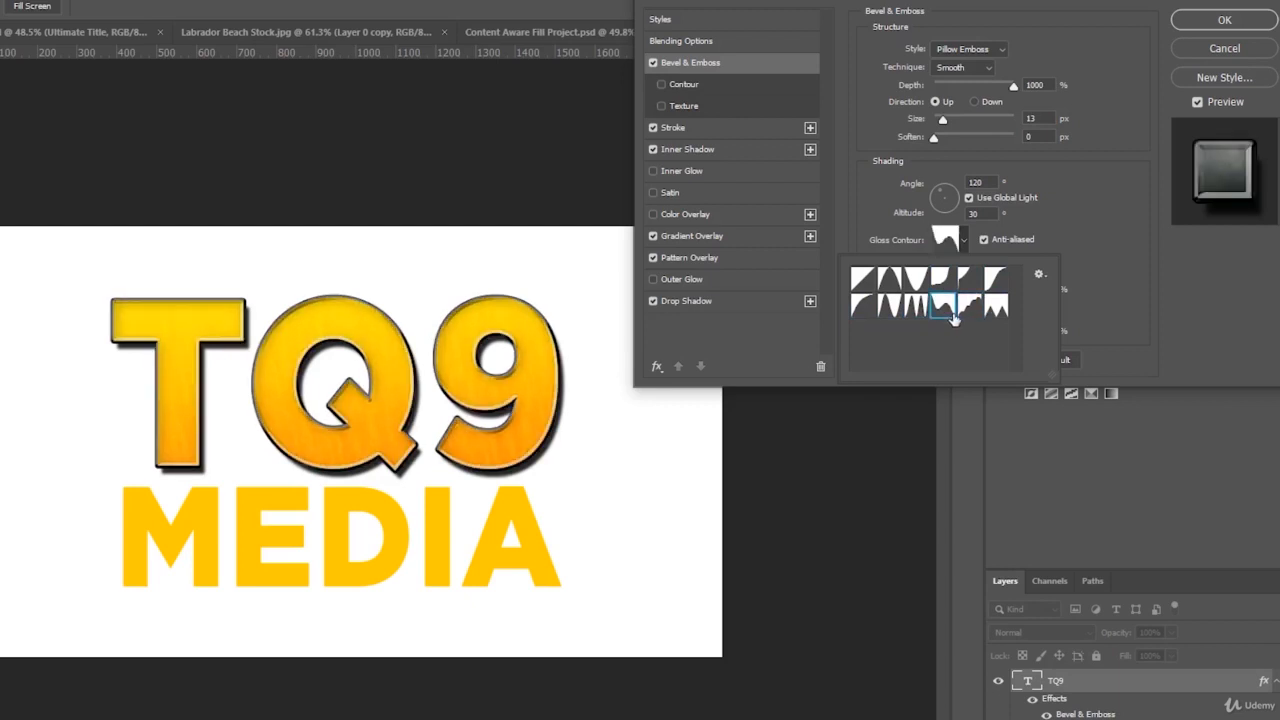
pyautogui.click(1141, 285)
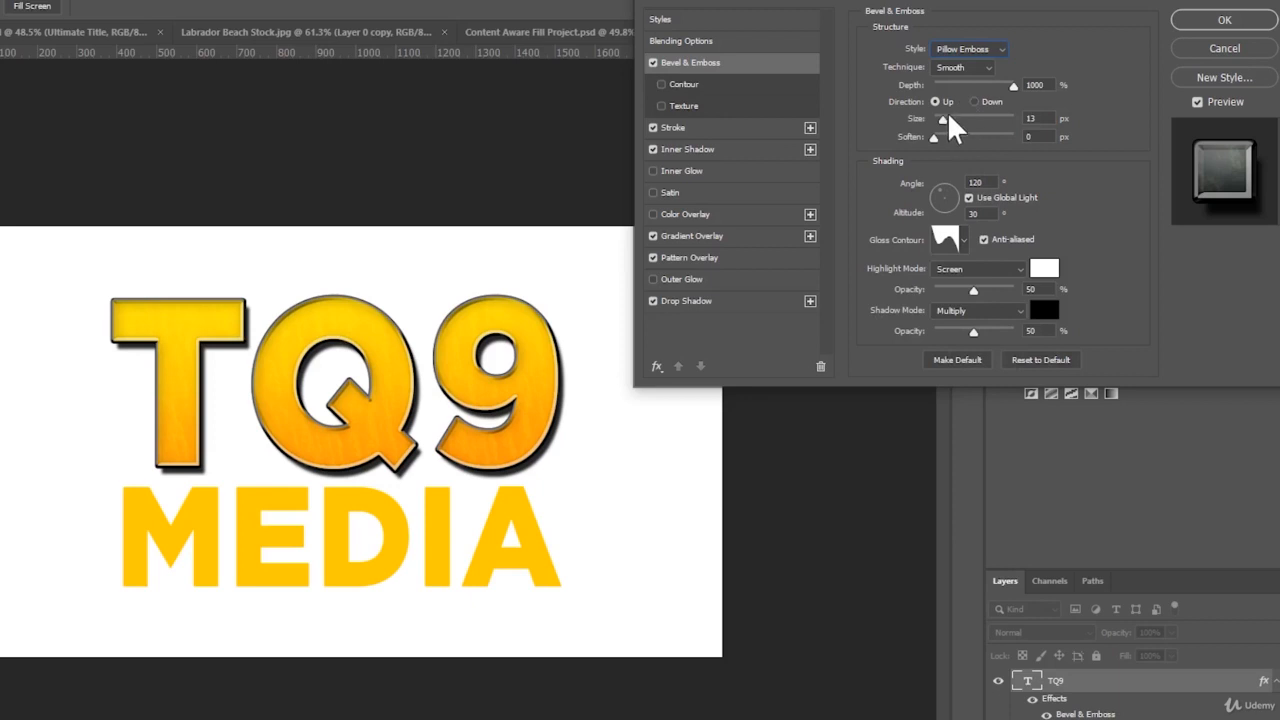
# Step: Set the TQ9 Bevel & Emboss size to 32 px and apply the layer style
pyautogui.moveTo(947, 112); pyautogui.dragTo(943, 122)
pyautogui.moveTo(1011, 84)
pyautogui.mouseDown()
pyautogui.moveTo(982, 100)
pyautogui.moveTo(920, 100)
pyautogui.moveTo(1045, 95)
pyautogui.mouseUp()
pyautogui.moveTo(1124, 89); pyautogui.dragTo(1123, 89)
pyautogui.moveTo(944, 120)
pyautogui.mouseDown()
pyautogui.moveTo(1006, 120)
pyautogui.moveTo(948, 139)
pyautogui.mouseUp()
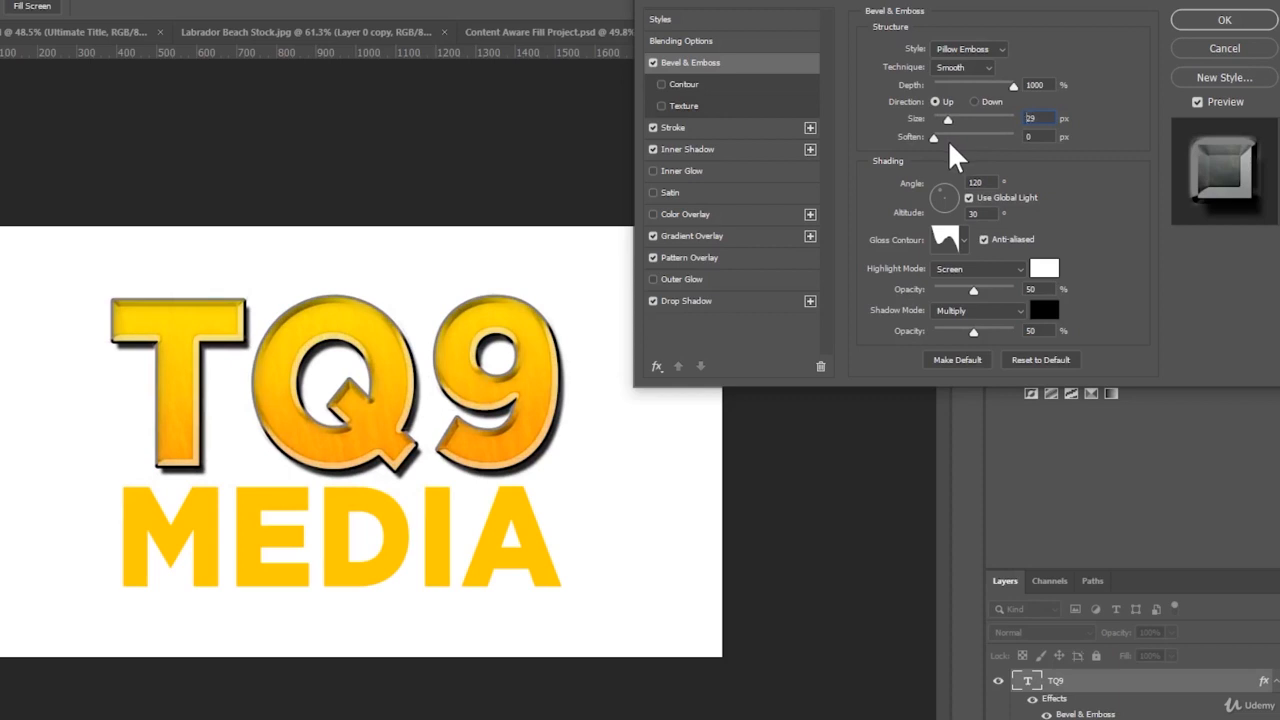
pyautogui.press('Up')
pyautogui.press('Up')
pyautogui.press('Up')
pyautogui.click(659, 84)
pyautogui.click(660, 84)
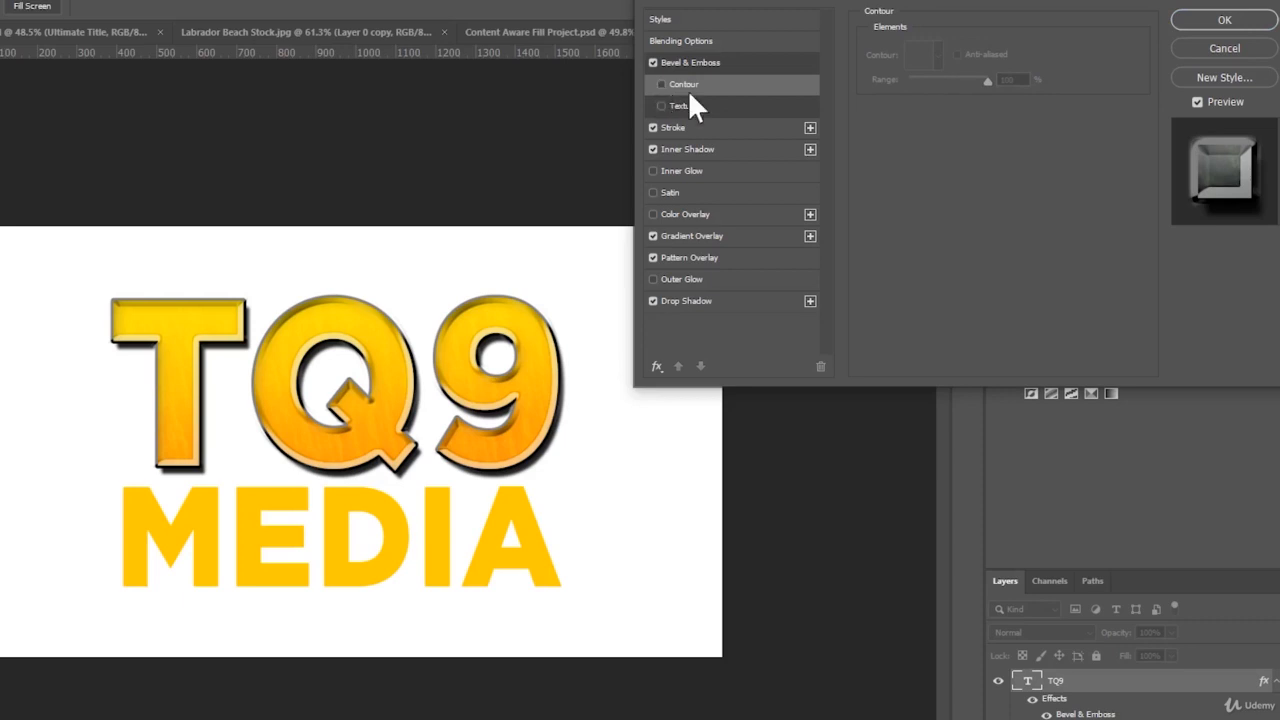
pyautogui.click(720, 62)
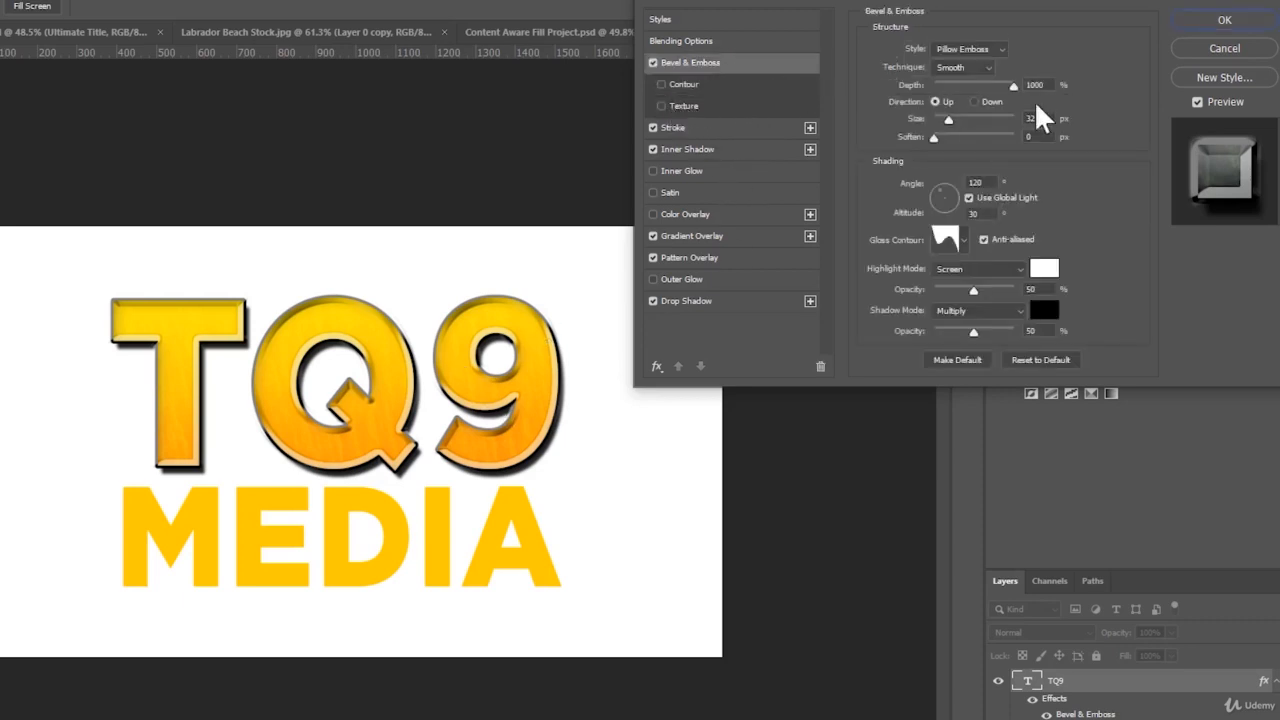
pyautogui.click(1226, 21)
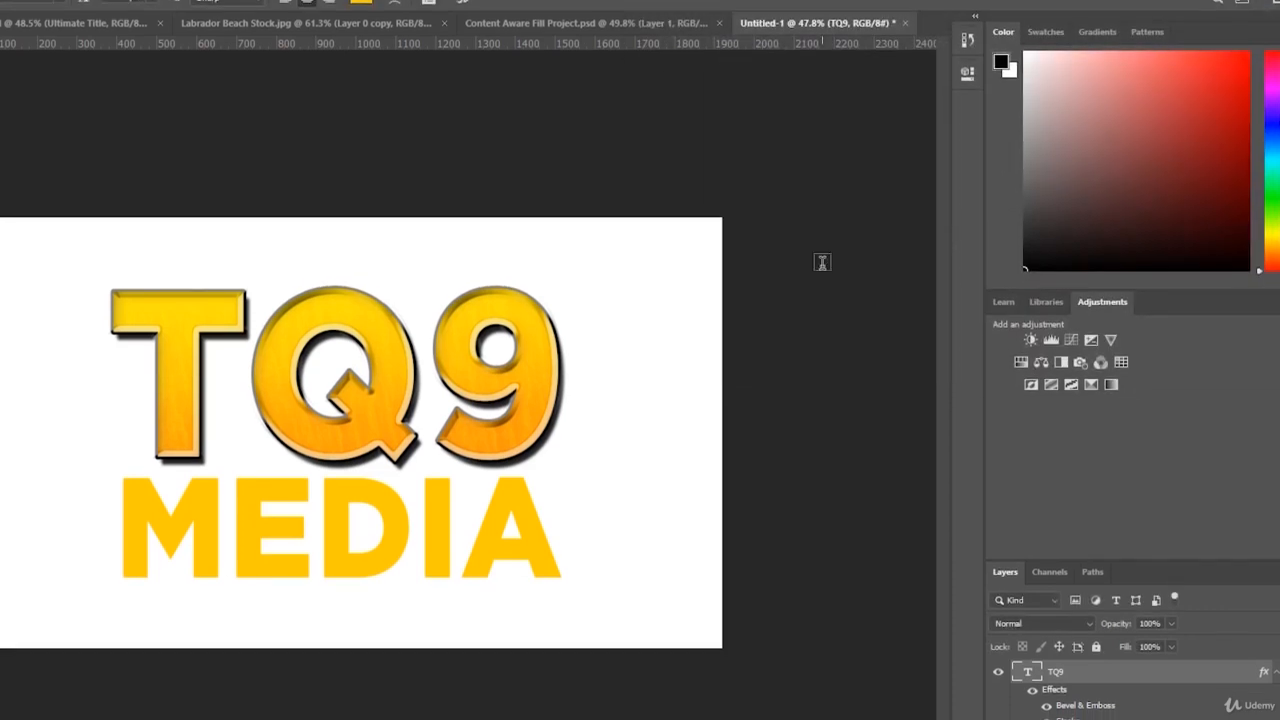
# Step: Duplicate the styled TQ9 layer and transfer all the copy's layer effects to the MEDIA layer
pyautogui.scroll(-3, 340, 392)
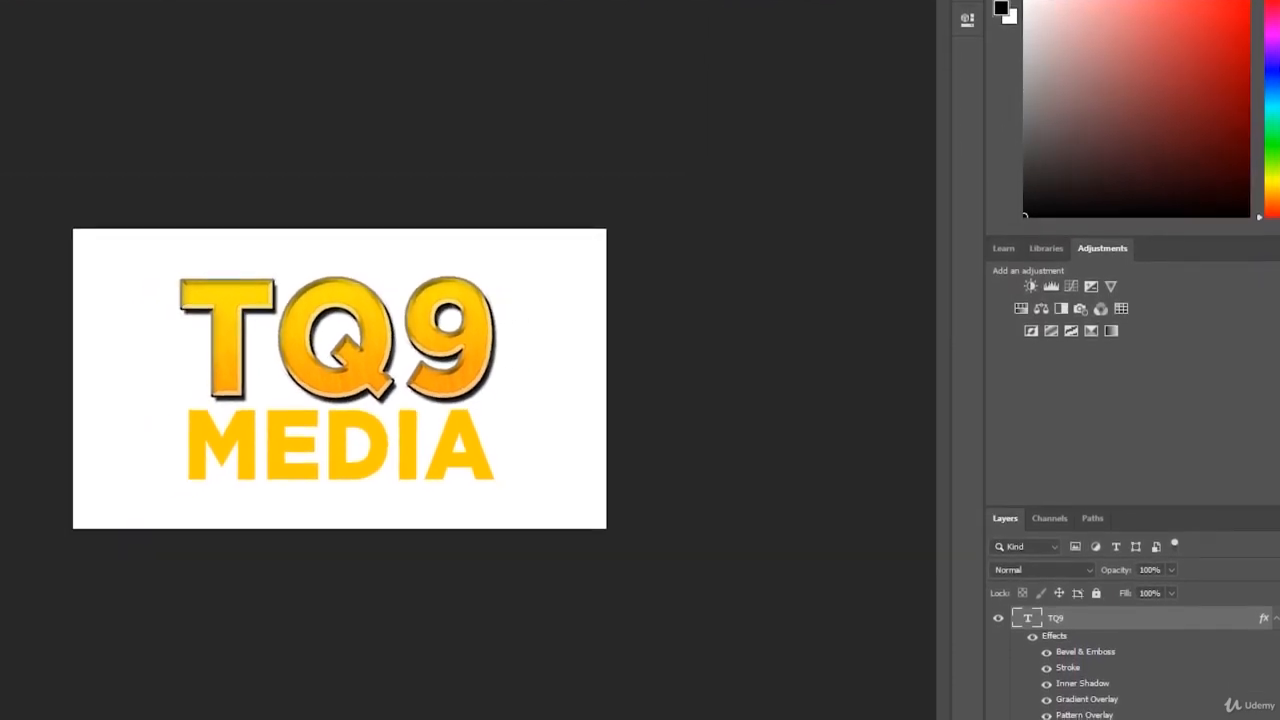
pyautogui.scroll(1, 746, 669)
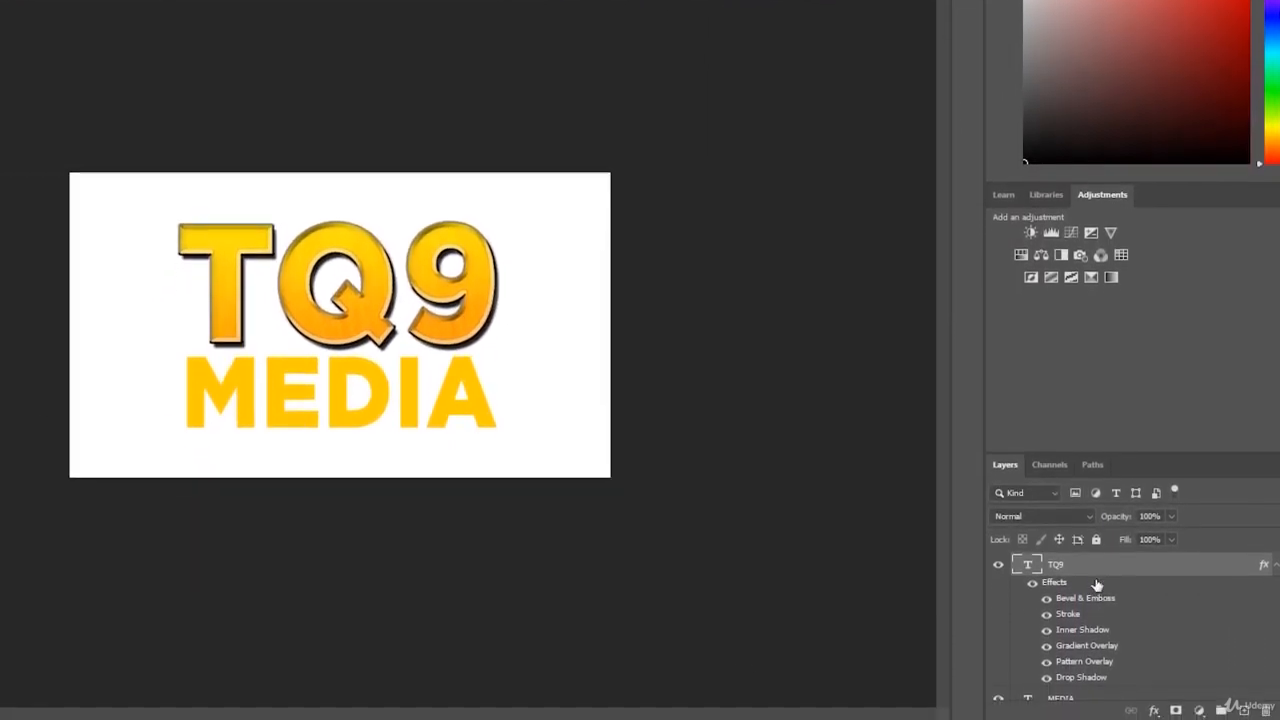
pyautogui.moveTo(1087, 579); pyautogui.dragTo(1244, 686)
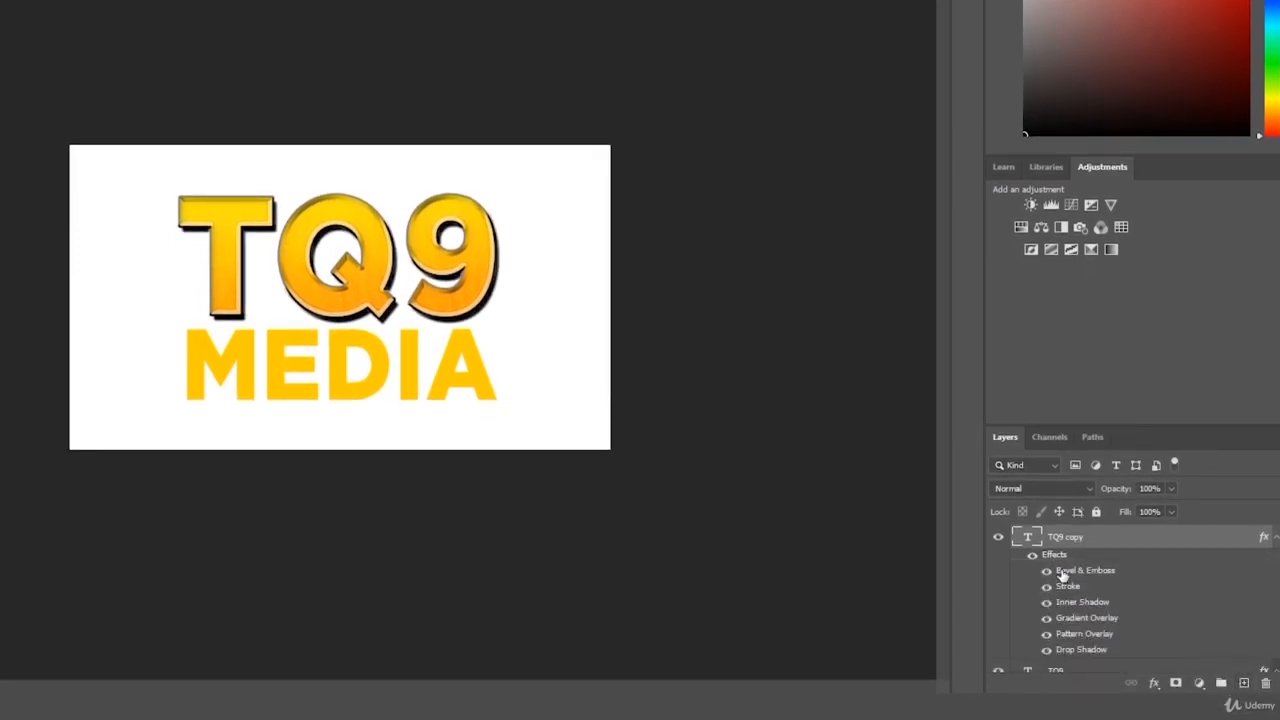
pyautogui.moveTo(1057, 556)
pyautogui.mouseDown()
pyautogui.moveTo(1078, 632)
pyautogui.moveTo(1059, 566)
pyautogui.moveTo(1049, 671)
pyautogui.moveTo(1062, 643)
pyautogui.mouseUp()
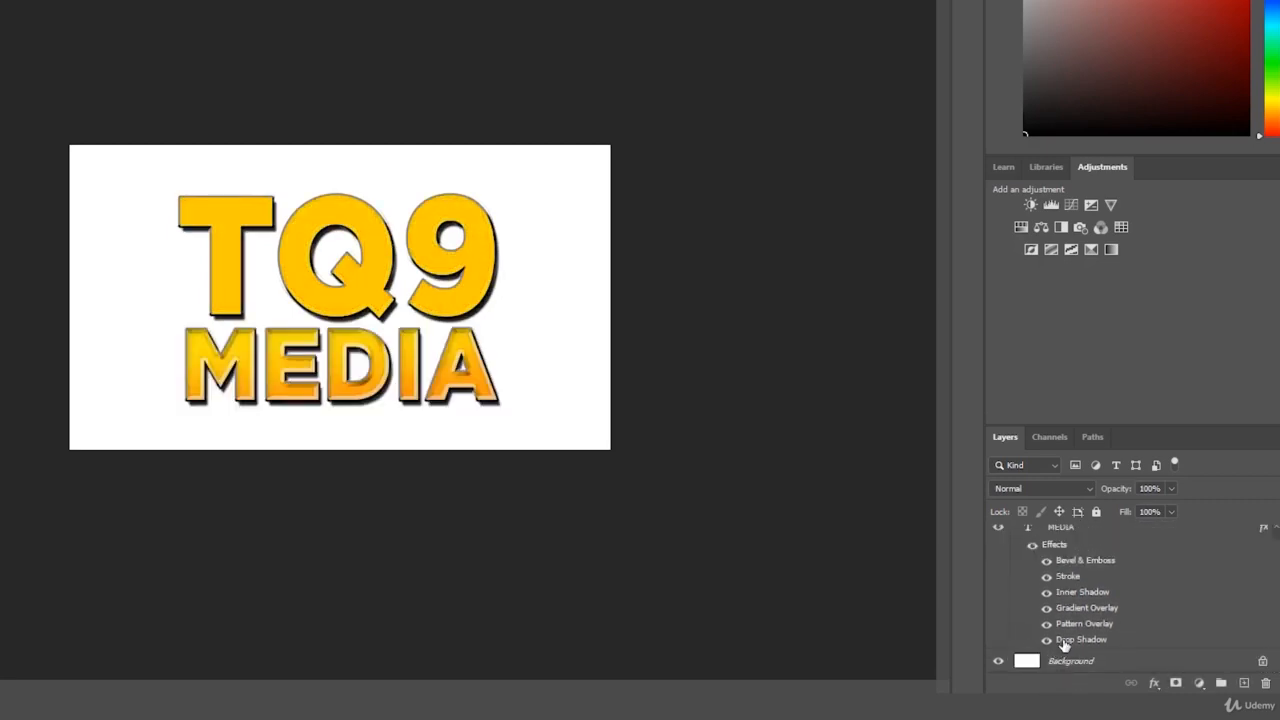
# Step: Delete the leftover TQ9 copy layer that no longer carries any effects
pyautogui.scroll(5, 1068, 642)
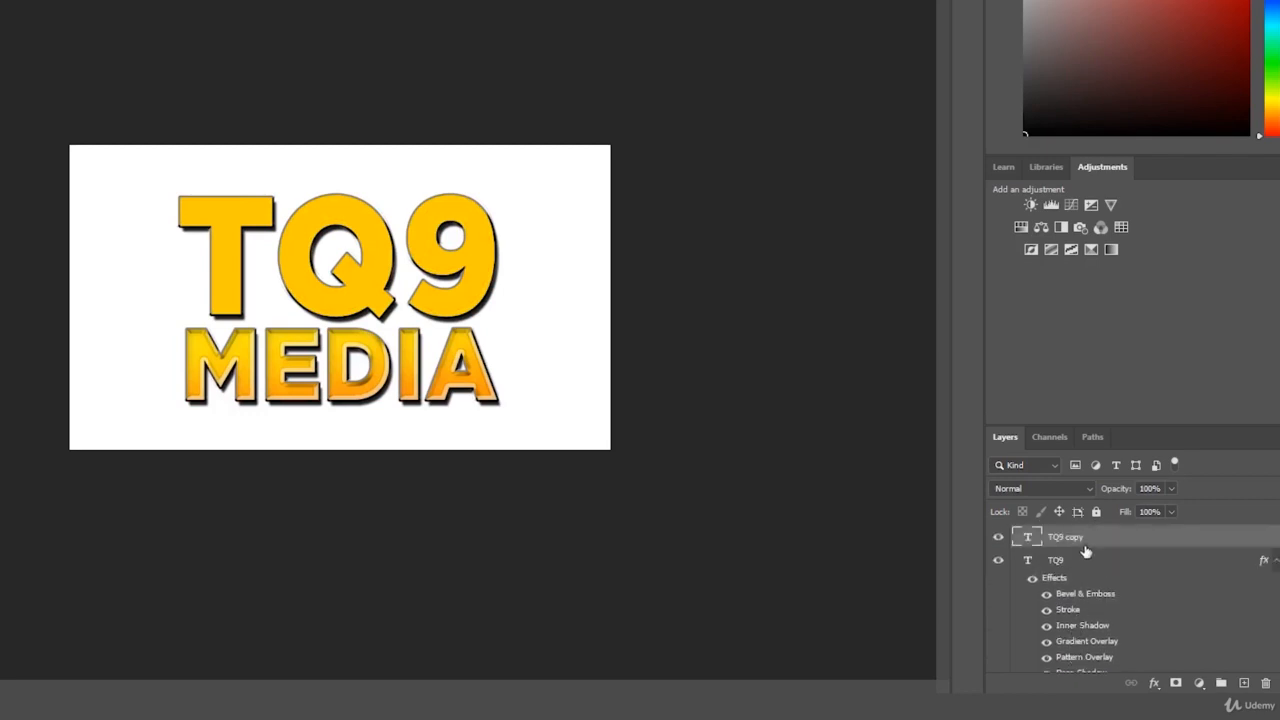
pyautogui.scroll(-5, 1073, 630)
pyautogui.scroll(5, 1074, 620)
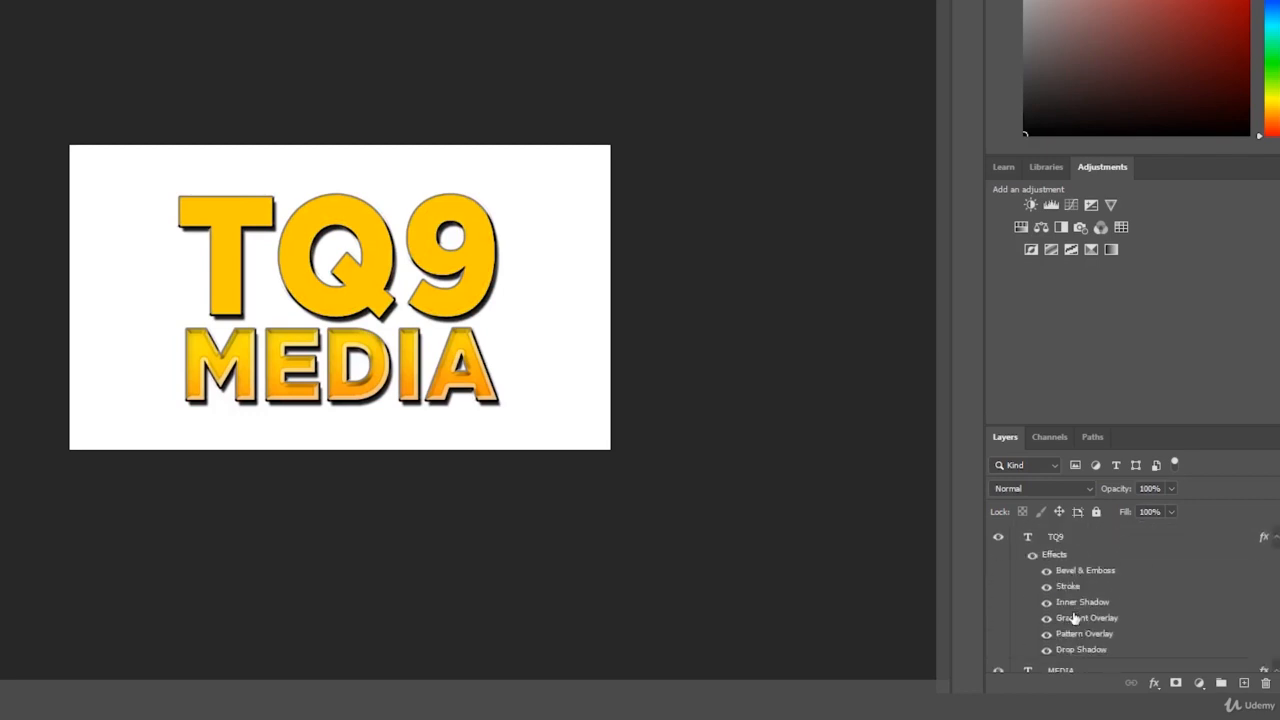
pyautogui.press('Delete')
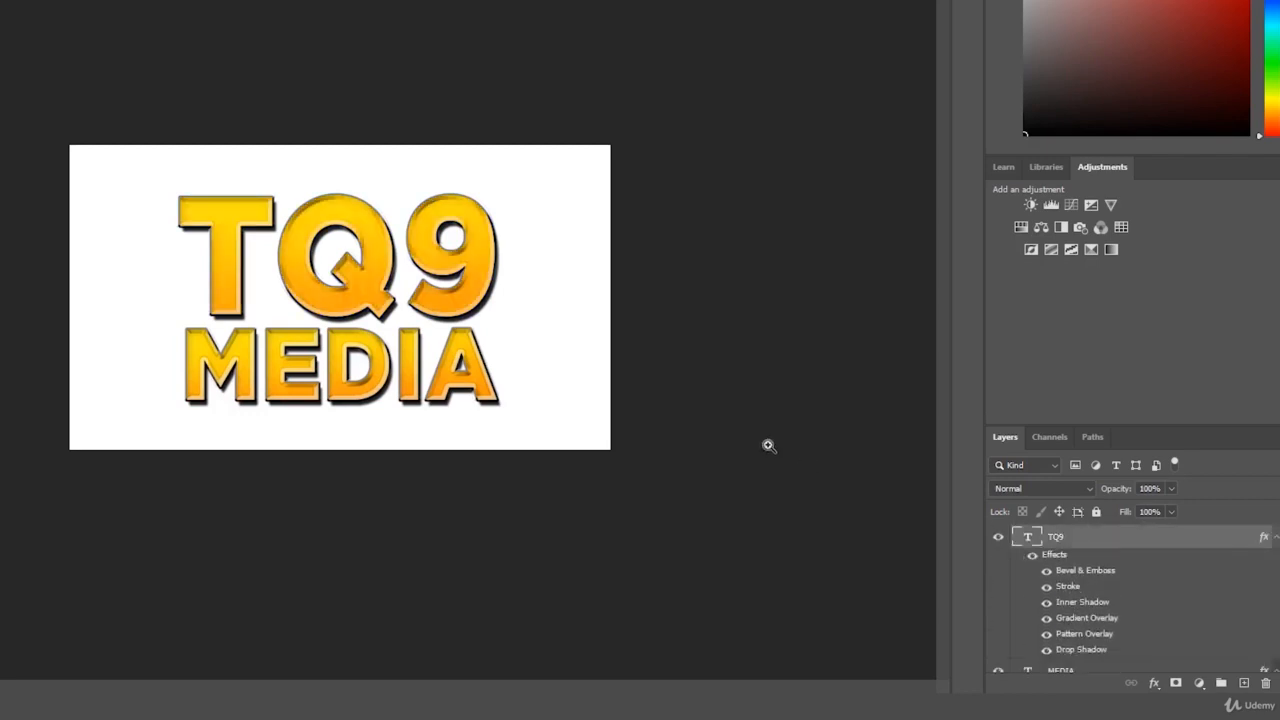
# Step: Hide the white Background layer behind the title
pyautogui.moveTo(699, 380)
pyautogui.mouseDown()
pyautogui.moveTo(743, 363)
pyautogui.moveTo(703, 383)
pyautogui.moveTo(726, 374)
pyautogui.moveTo(602, 361)
pyautogui.moveTo(666, 319)
pyautogui.moveTo(724, 377)
pyautogui.mouseUp()
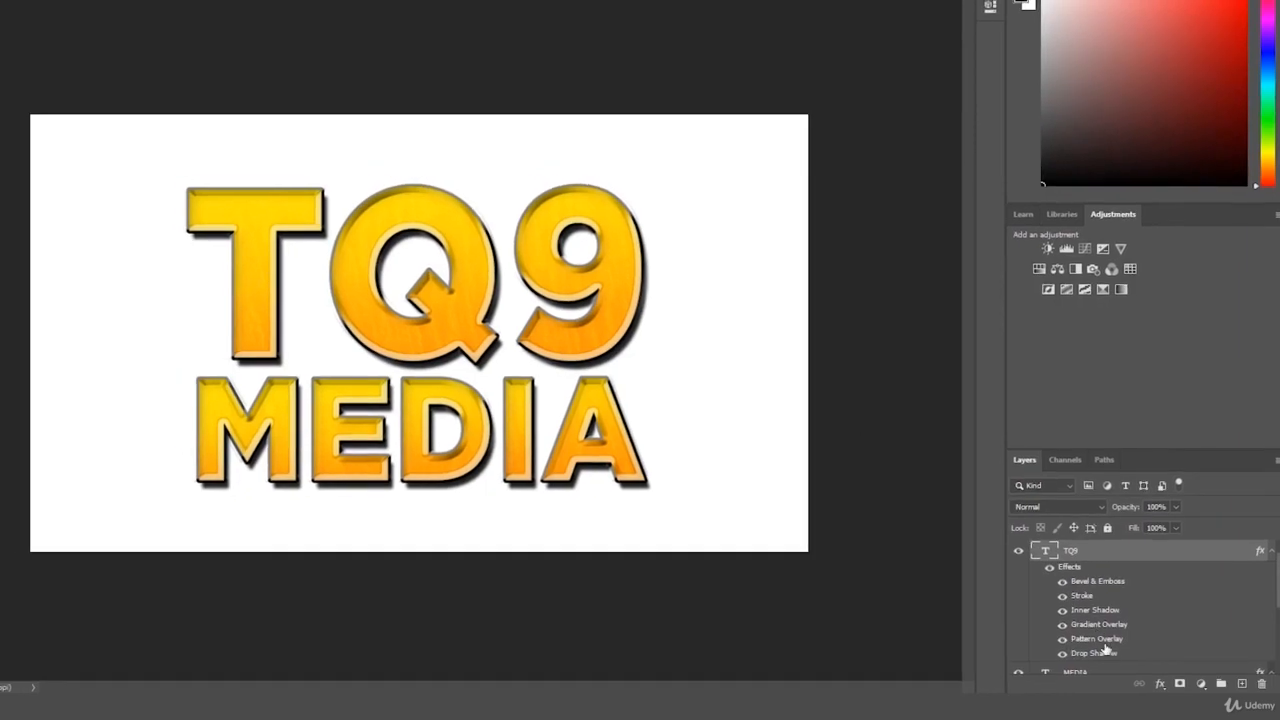
pyautogui.scroll(-5, 1106, 645)
pyautogui.click(1025, 667)
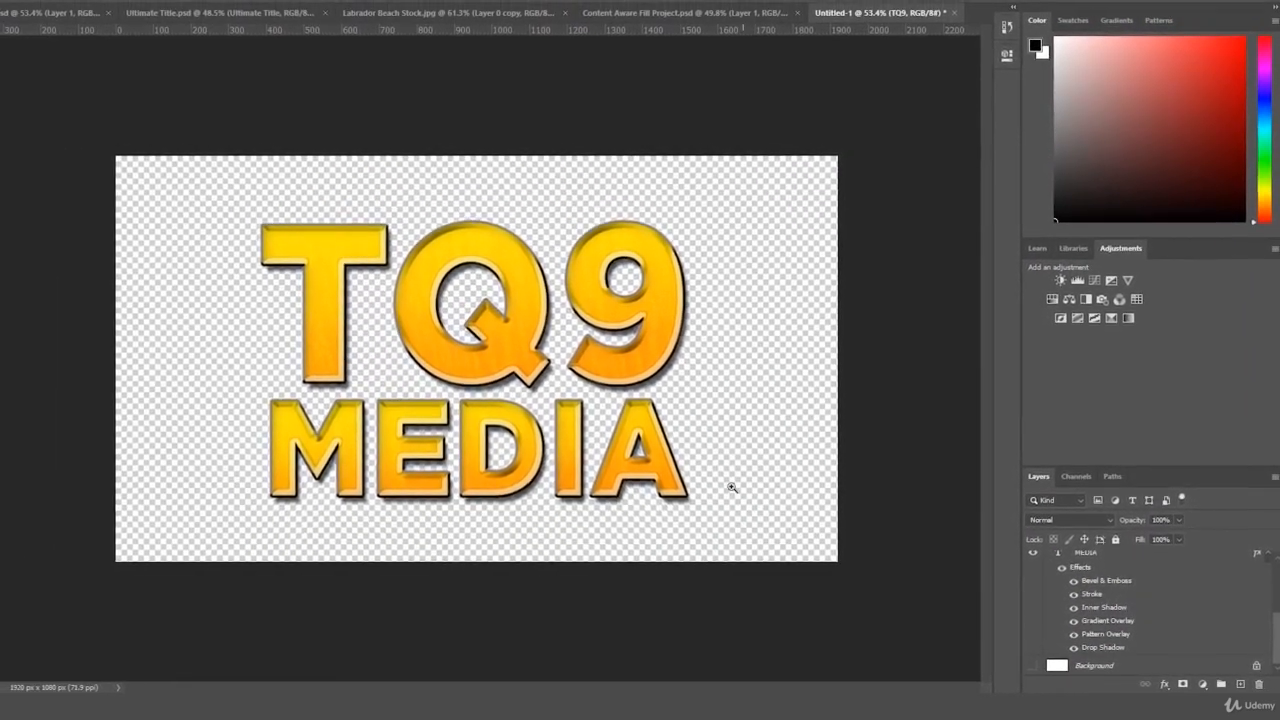
pyautogui.moveTo(712, 482); pyautogui.dragTo(762, 515)
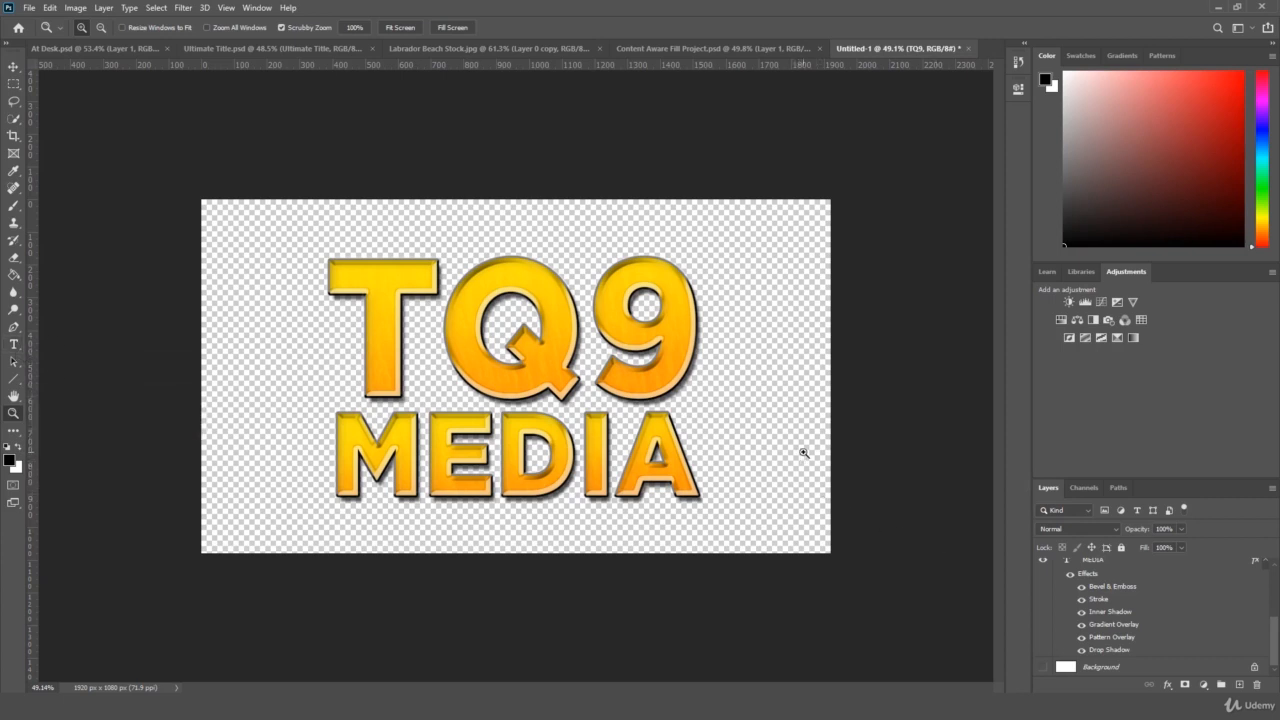
# Step: Try recolouring the MEDIA text dark brown, hex 602600
pyautogui.click(13, 345)
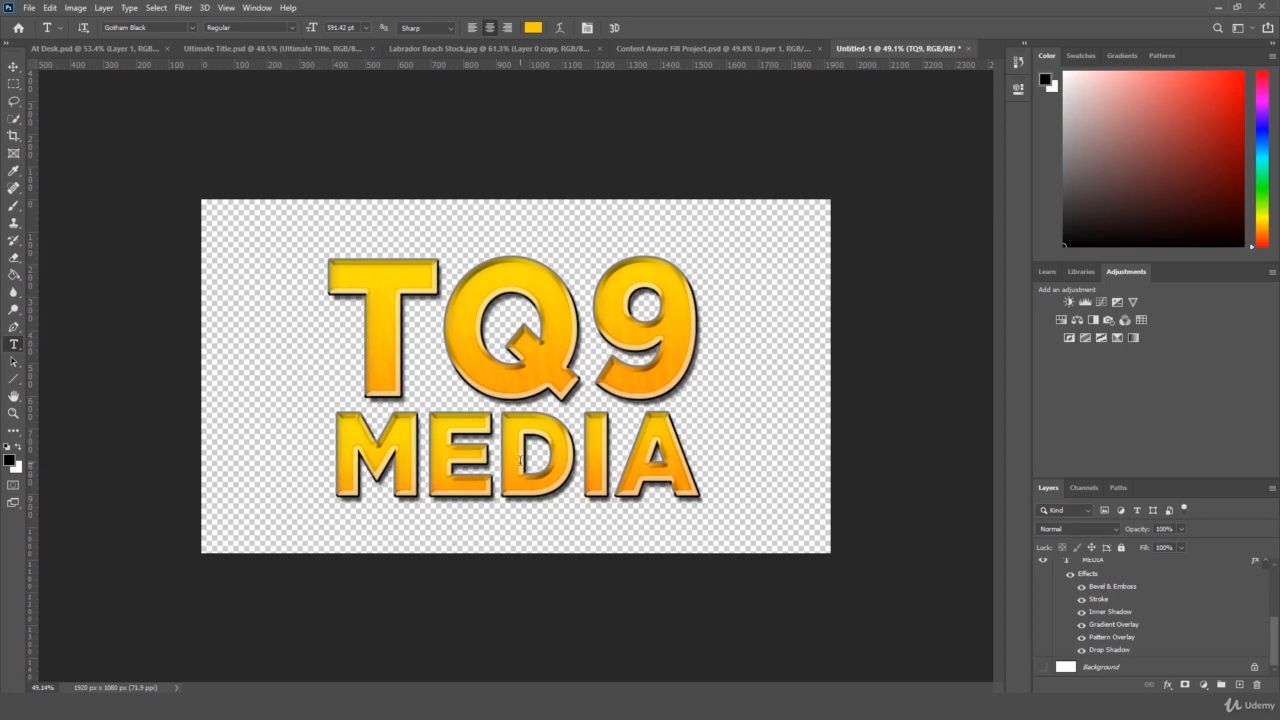
pyautogui.doubleClick(520, 460)
pyautogui.click(533, 27)
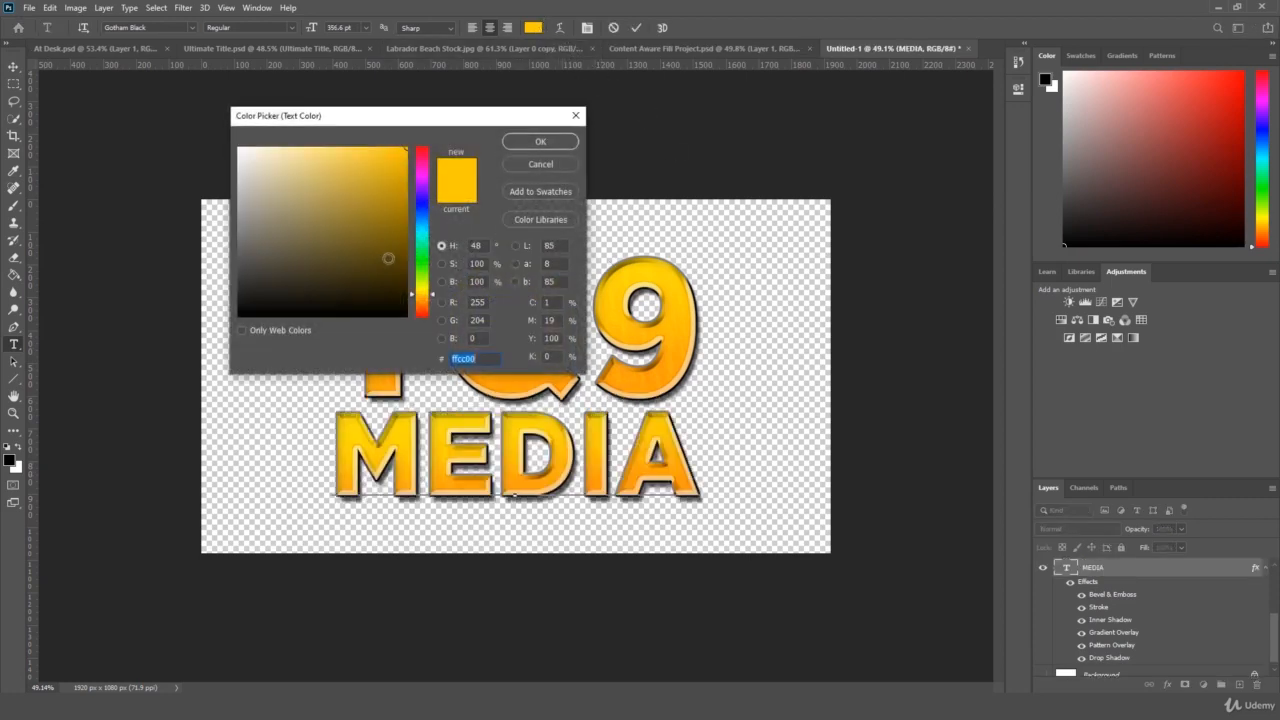
pyautogui.moveTo(388, 258)
pyautogui.mouseDown()
pyautogui.moveTo(417, 333)
pyautogui.moveTo(409, 294)
pyautogui.moveTo(425, 319)
pyautogui.moveTo(403, 288)
pyautogui.moveTo(426, 305)
pyautogui.moveTo(390, 291)
pyautogui.moveTo(442, 251)
pyautogui.mouseUp()
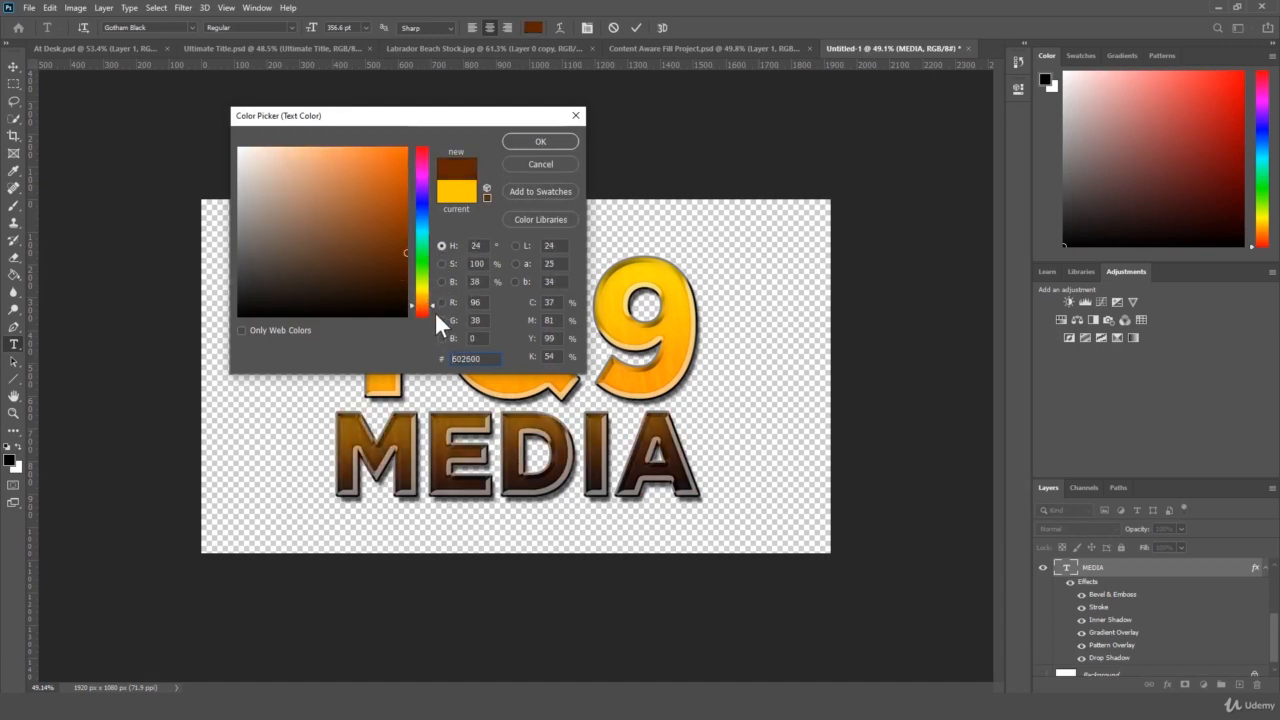
pyautogui.press('Return')
pyautogui.click(1168, 568)
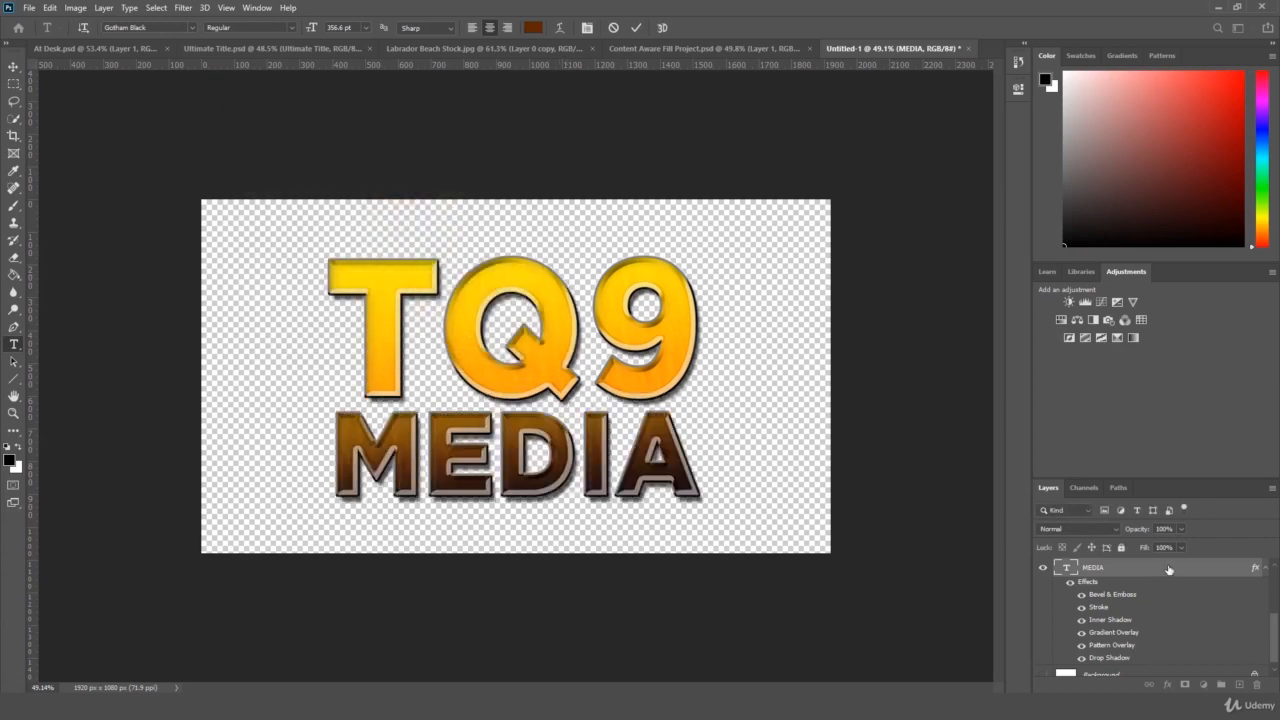
# Step: Recolour the whole MEDIA text black and commit the text edit
pyautogui.click(12, 413)
pyautogui.moveTo(170, 375)
pyautogui.mouseDown()
pyautogui.moveTo(144, 391)
pyautogui.moveTo(155, 393)
pyautogui.mouseUp()
pyautogui.click(12, 346)
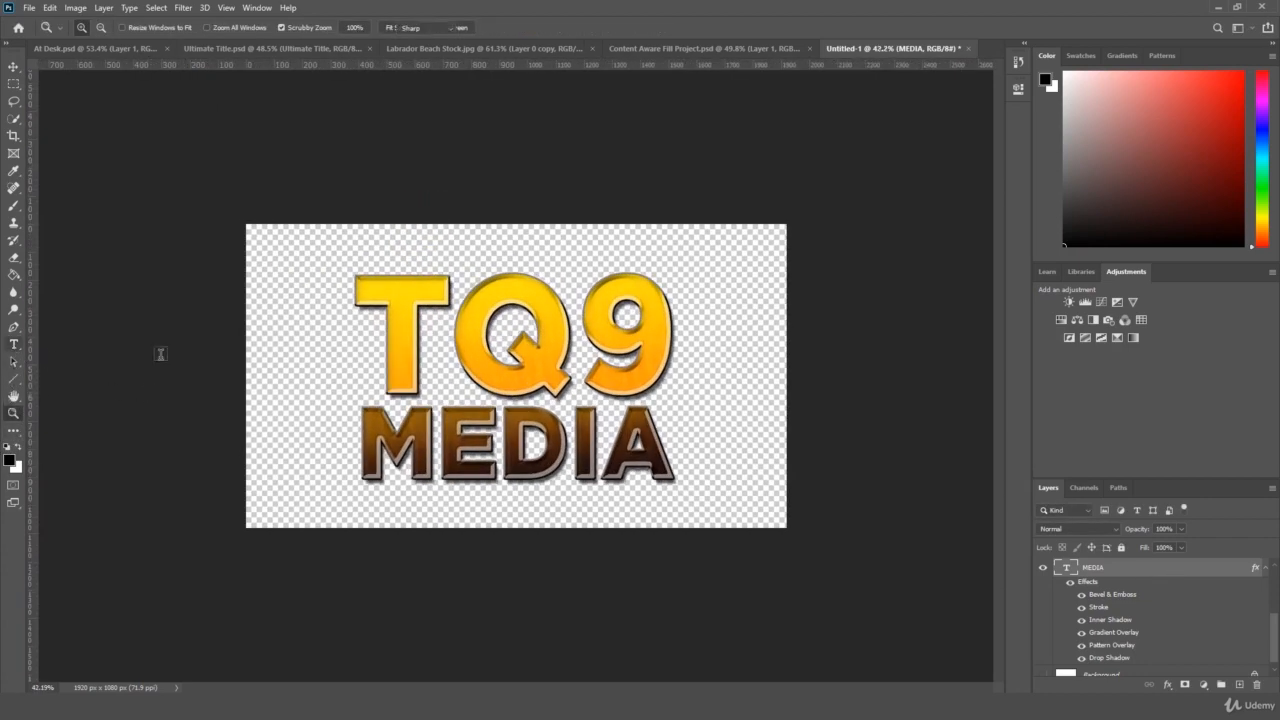
pyautogui.click(545, 445)
pyautogui.hotkey('ctrl', 'a')
pyautogui.click(533, 27)
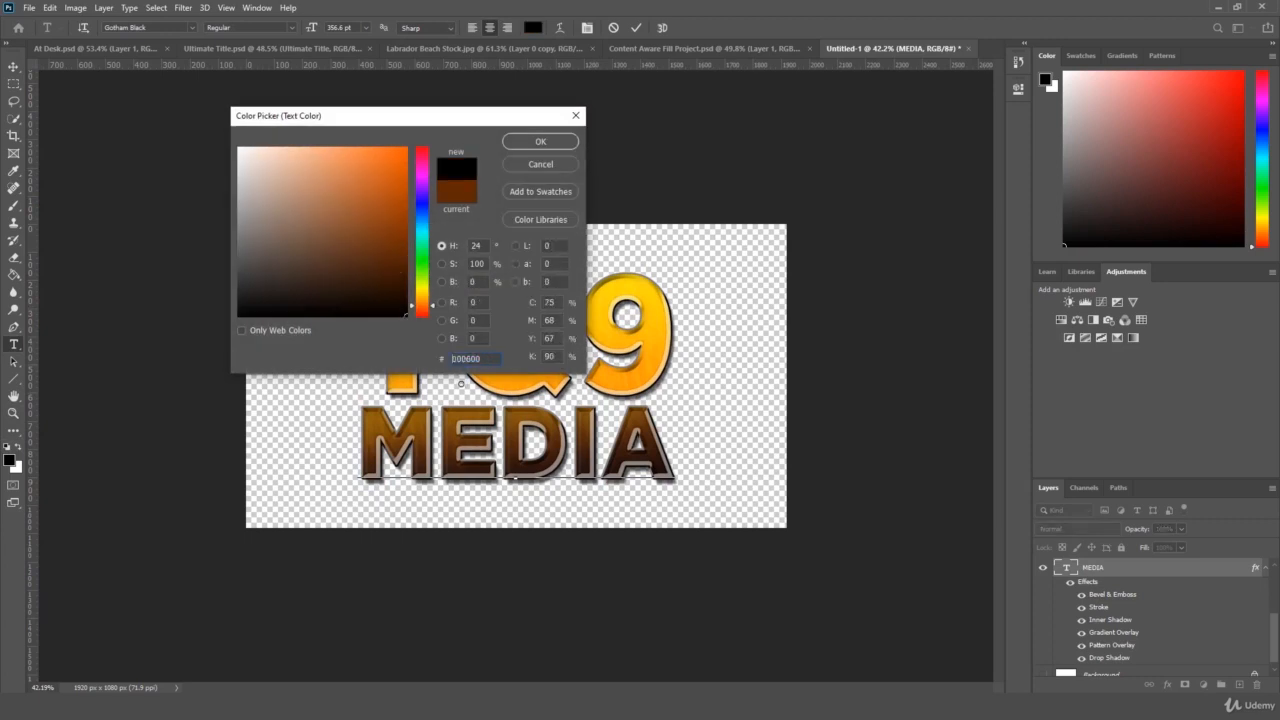
pyautogui.moveTo(497, 120); pyautogui.dragTo(1094, 34)
pyautogui.press('Return')
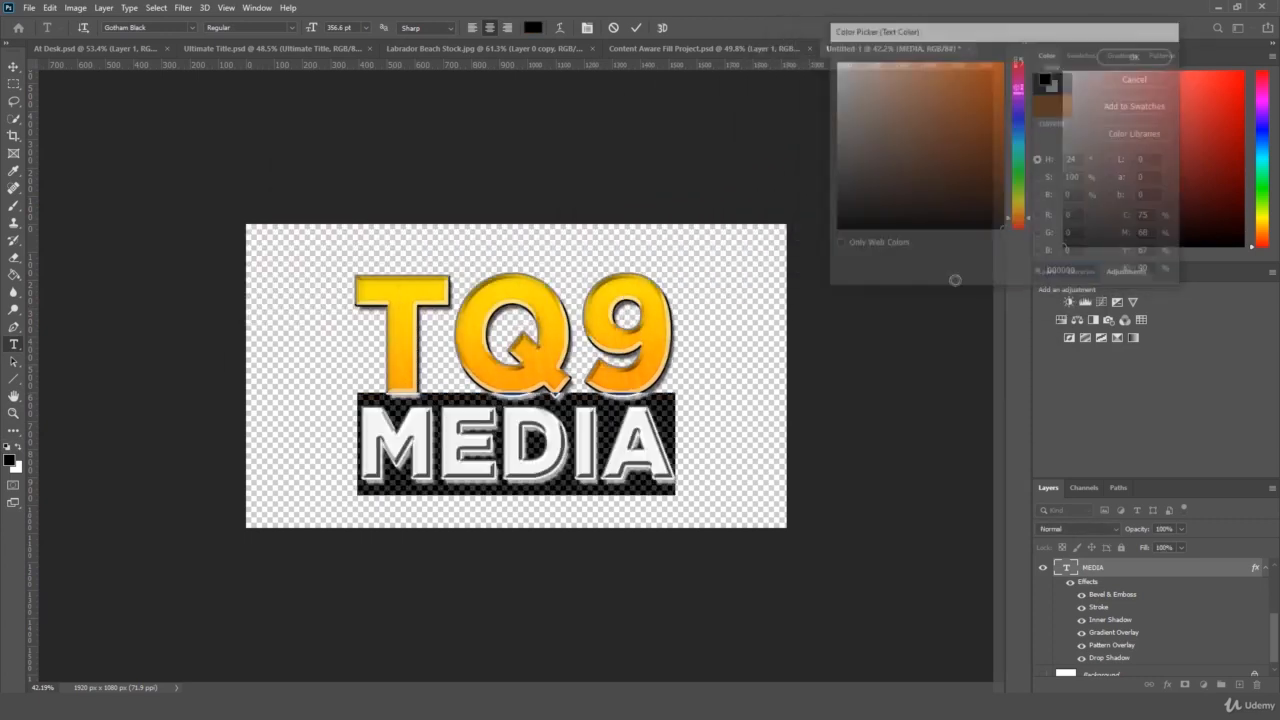
pyautogui.click(1110, 567)
# Step: Try squashing the MEDIA text vertically to about 69% height without changing its width, and undo the transform
pyautogui.click(13, 413)
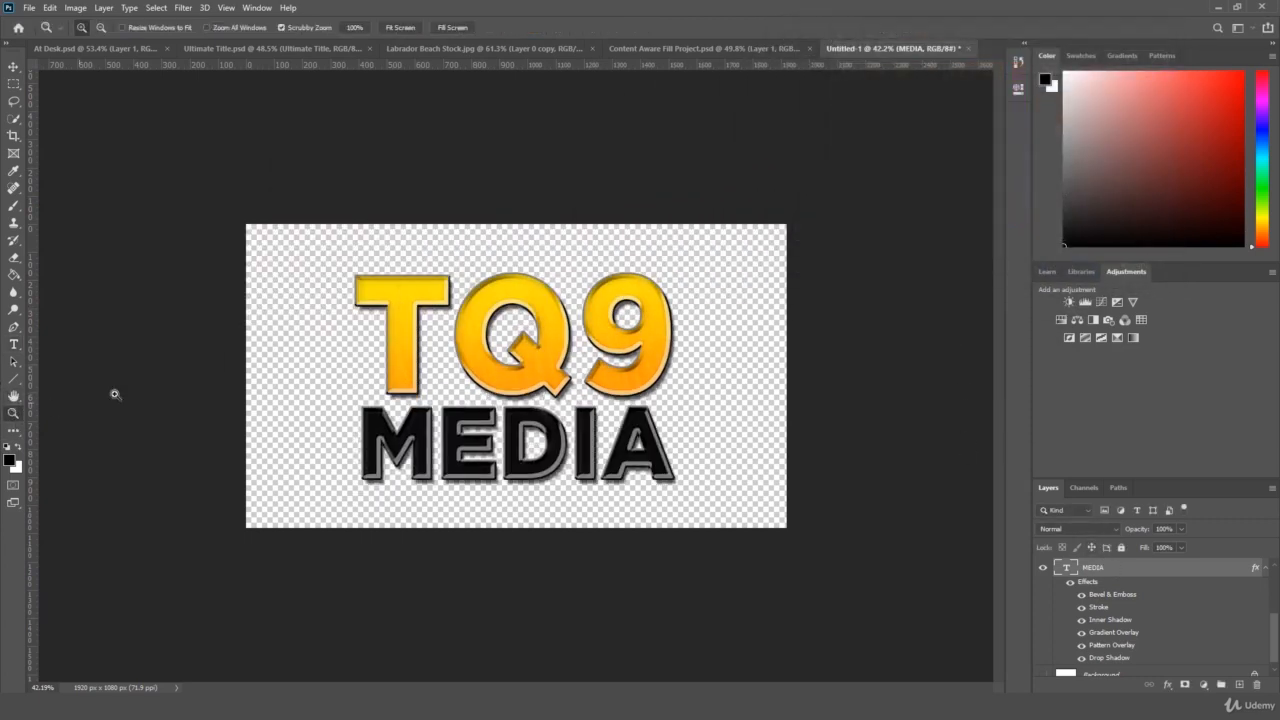
pyautogui.moveTo(115, 394); pyautogui.dragTo(186, 389)
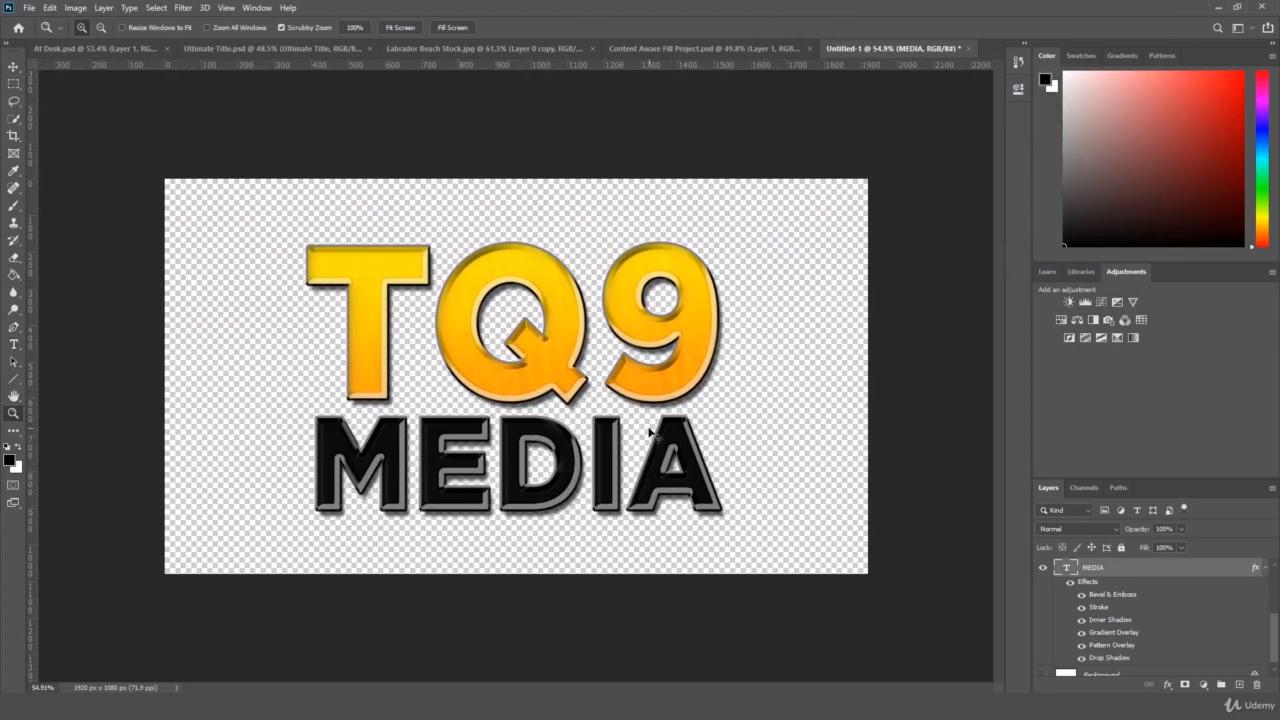
pyautogui.hotkey('ctrl', 't')
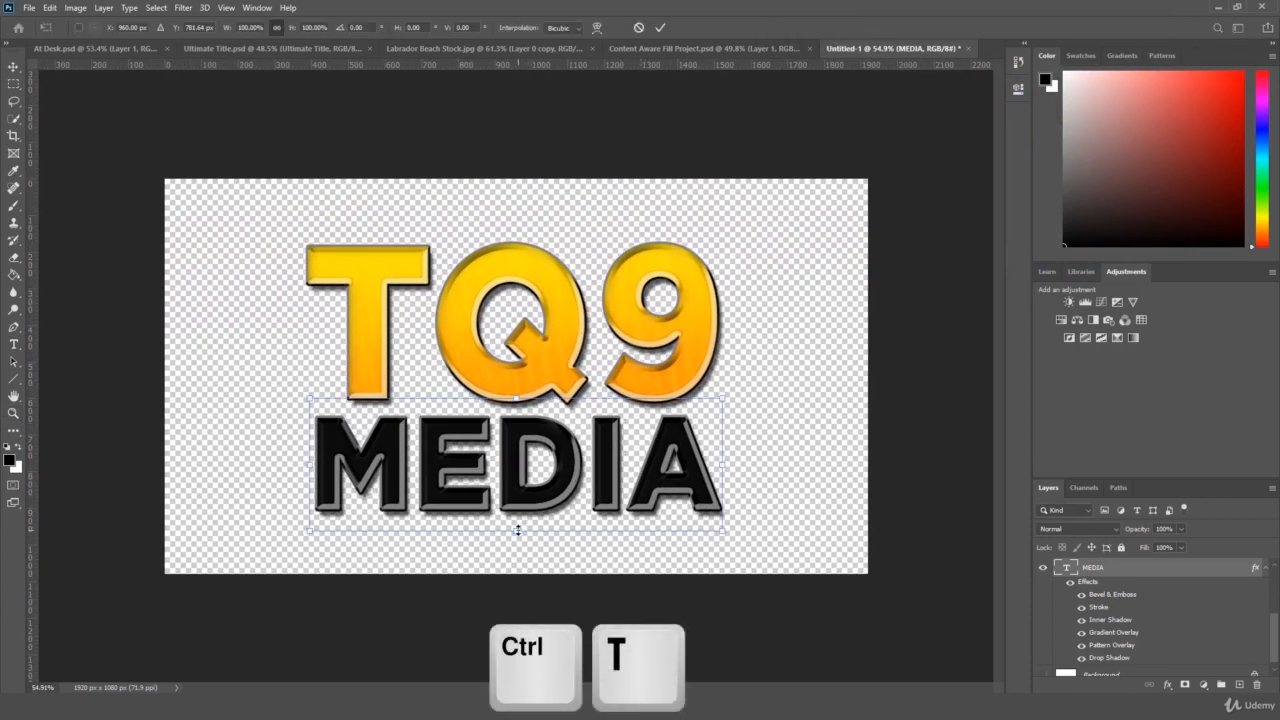
pyautogui.moveTo(518, 530); pyautogui.dragTo(519, 489)
pyautogui.moveTo(622, 441); pyautogui.dragTo(623, 446)
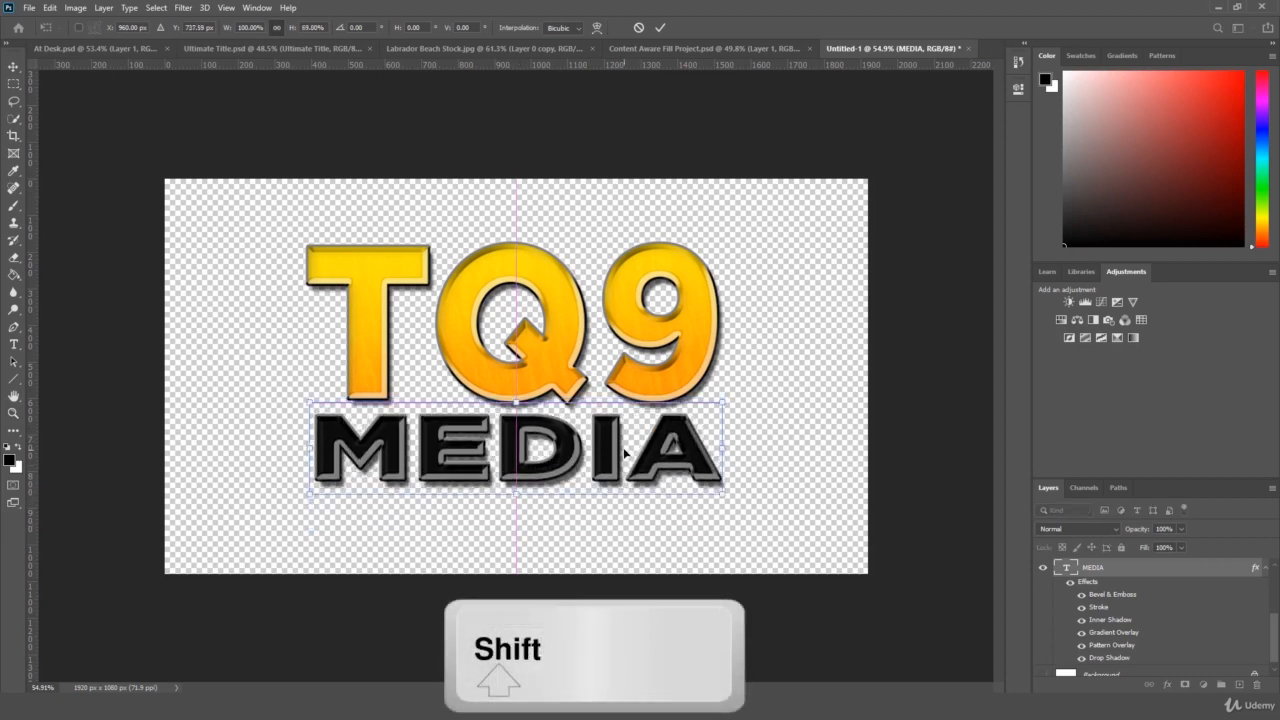
pyautogui.press('Return')
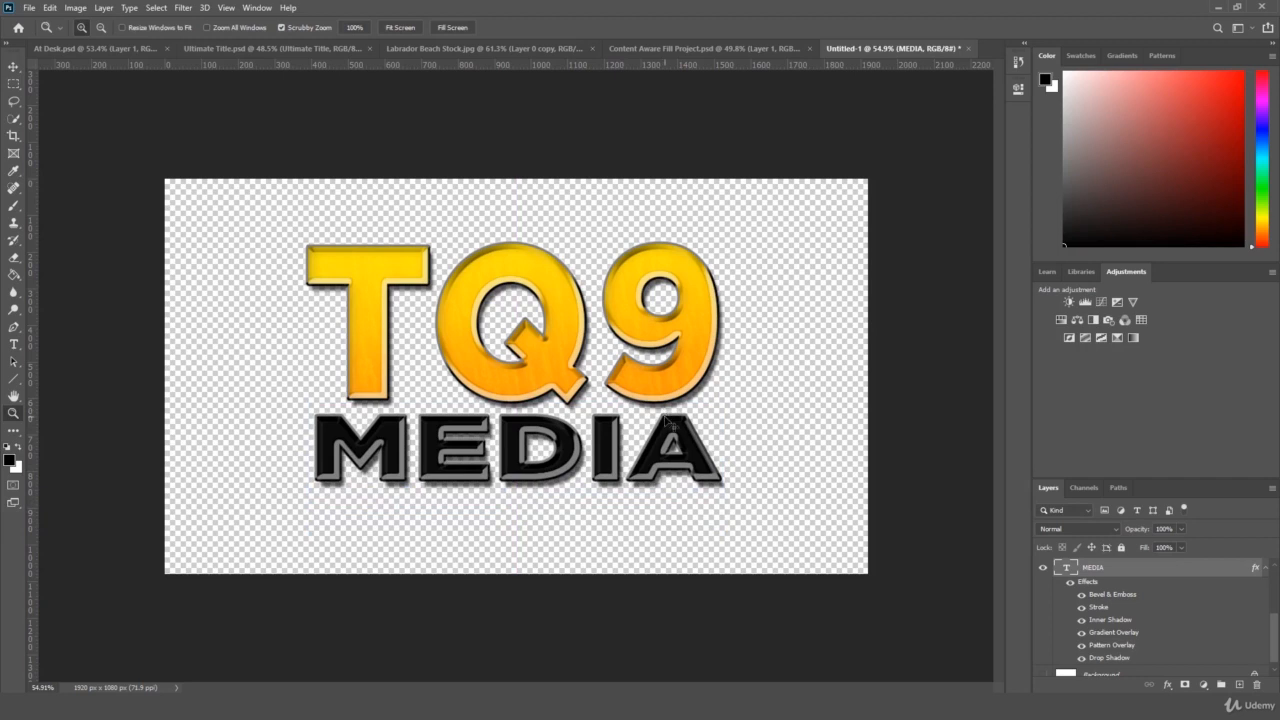
pyautogui.hotkey('ctrl', 'z')
# Step: Try the Inflate warp style with different bend amounts on the MEDIA text
pyautogui.press('t')
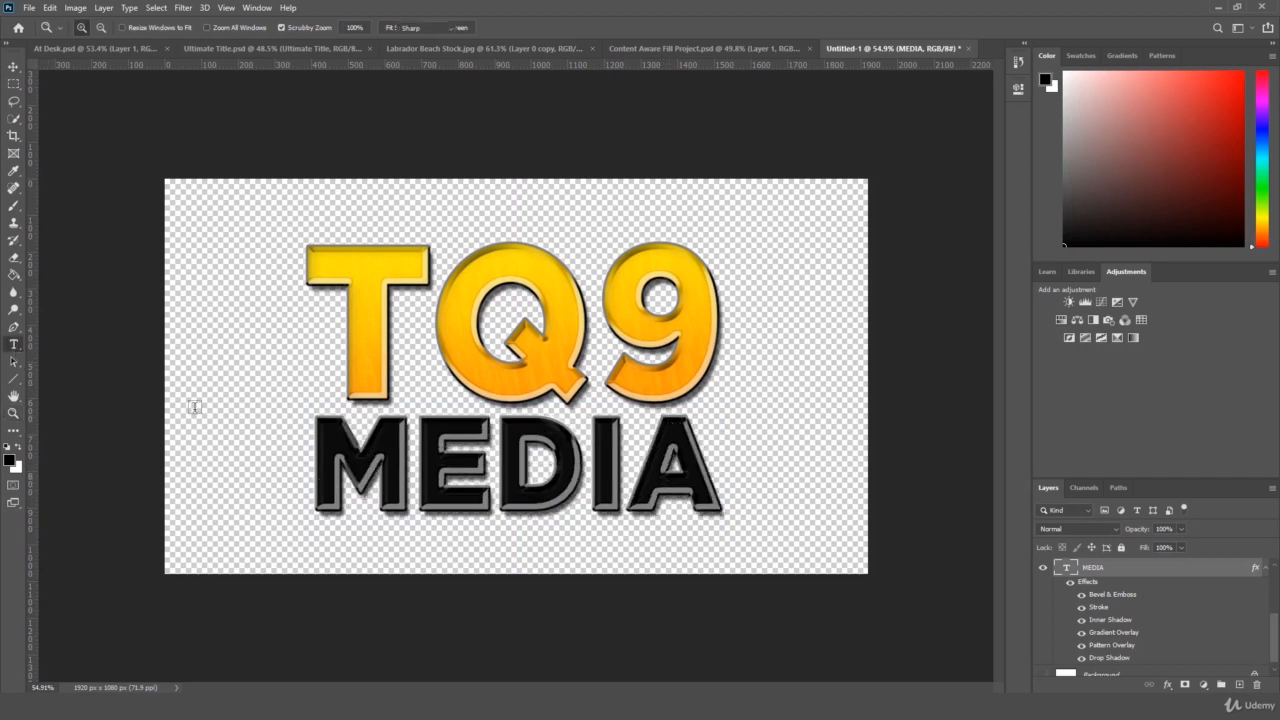
pyautogui.press('Return')
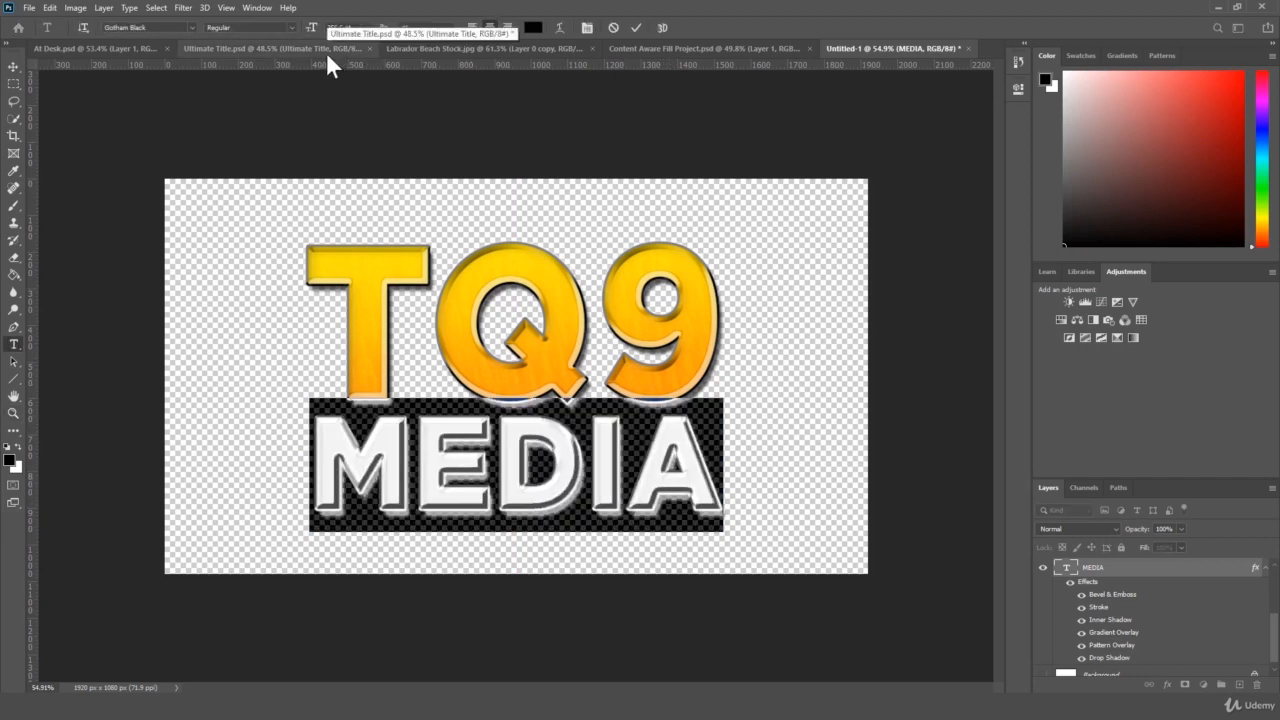
pyautogui.click(560, 23)
pyautogui.click(866, 89)
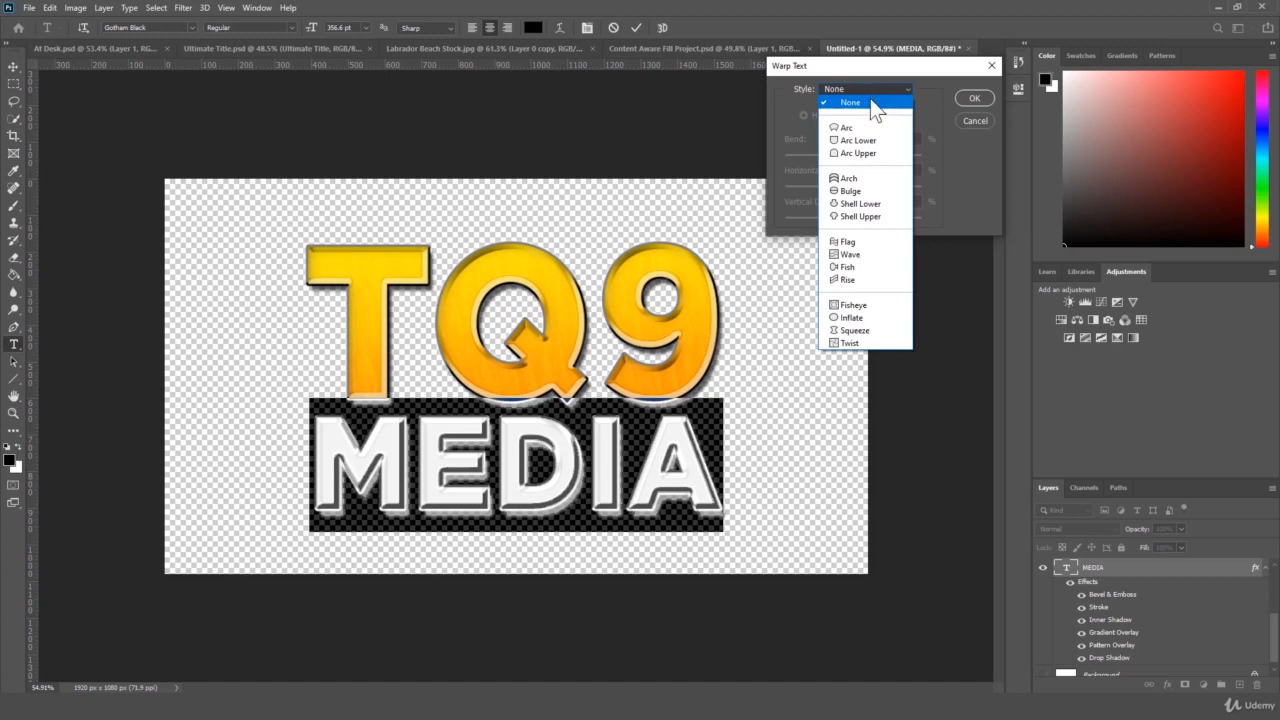
pyautogui.click(894, 318)
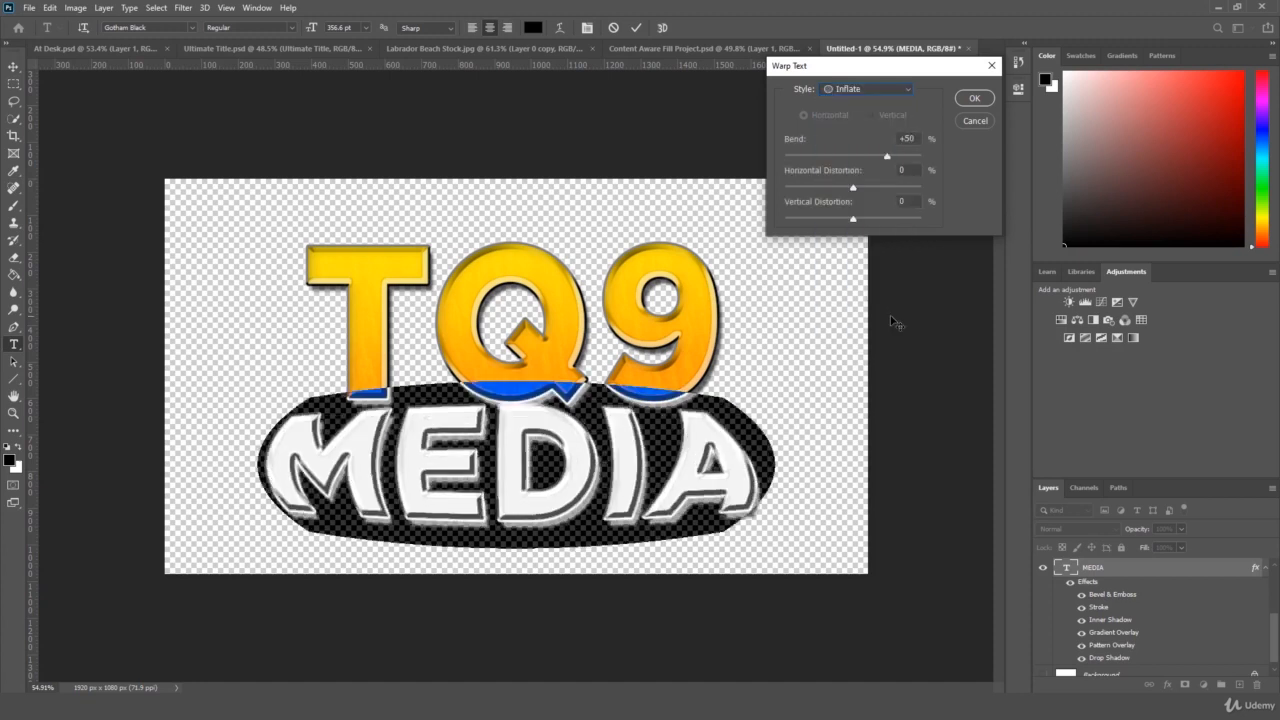
pyautogui.moveTo(886, 156); pyautogui.dragTo(832, 164)
pyautogui.click(976, 123)
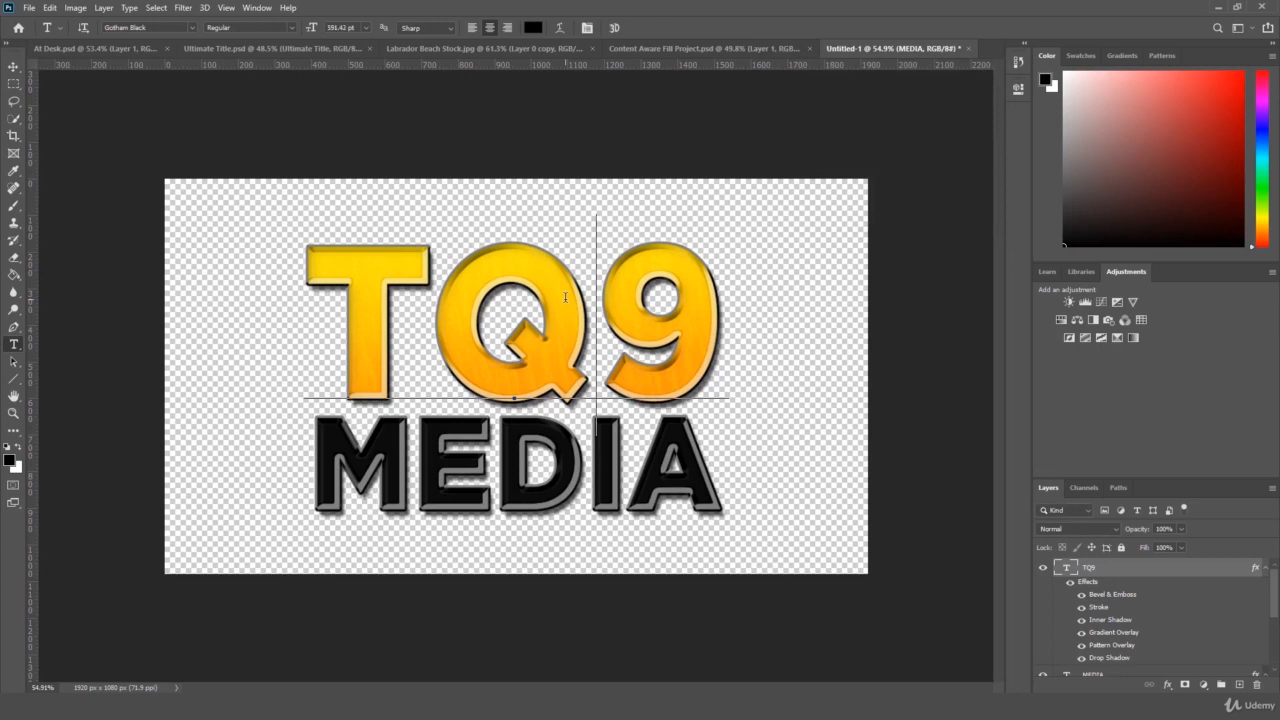
# Step: Warp the TQ9 text with the Arc Upper style at +50% bend
pyautogui.doubleClick(577, 293)
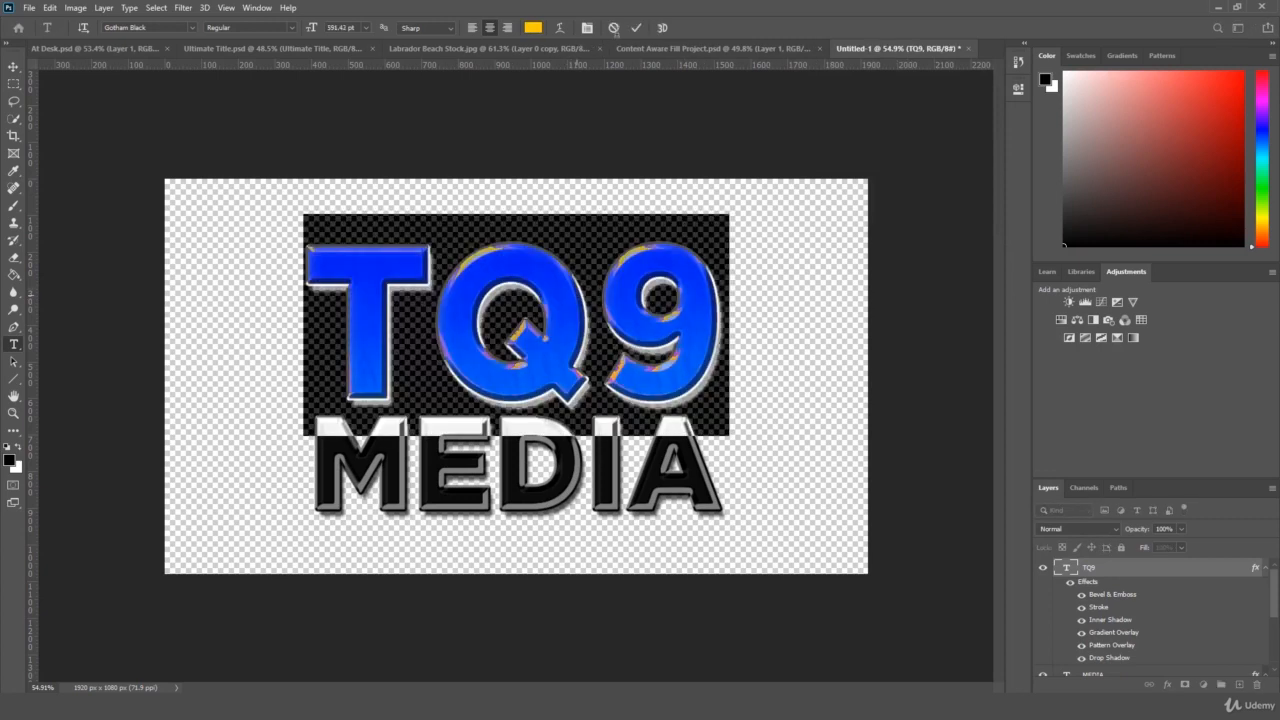
pyautogui.click(559, 27)
pyautogui.click(893, 90)
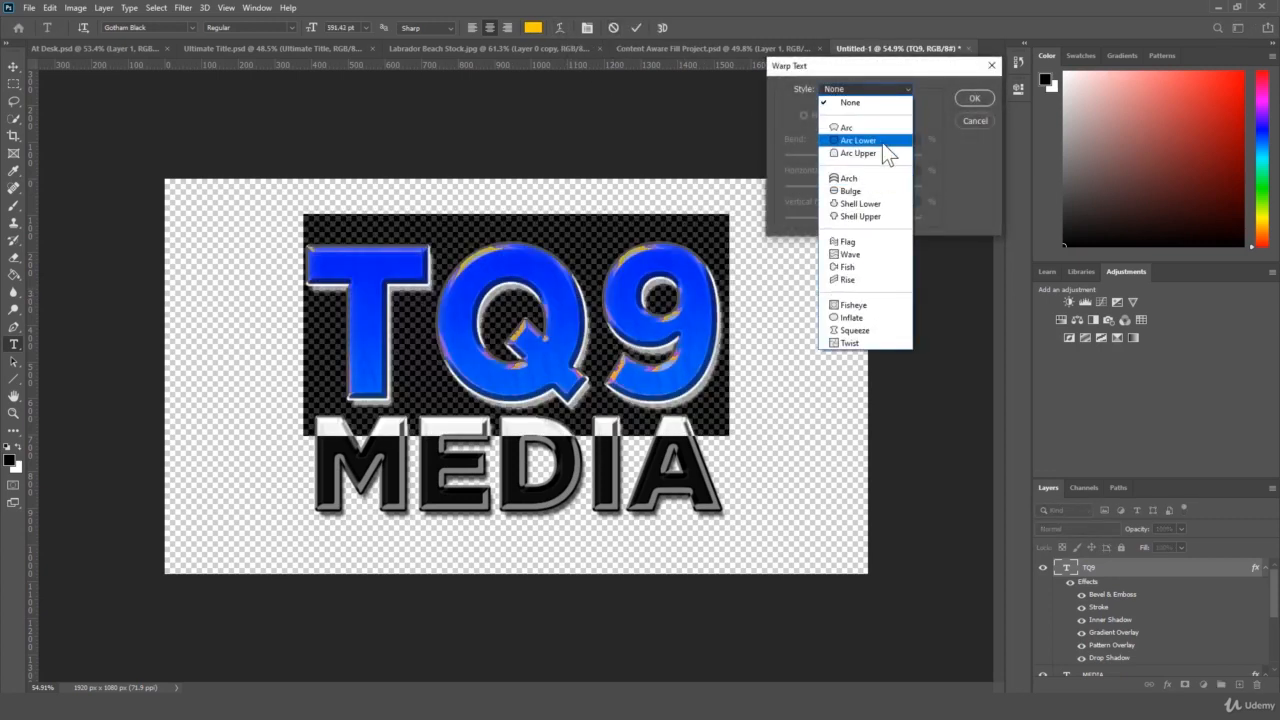
pyautogui.click(881, 140)
pyautogui.click(872, 91)
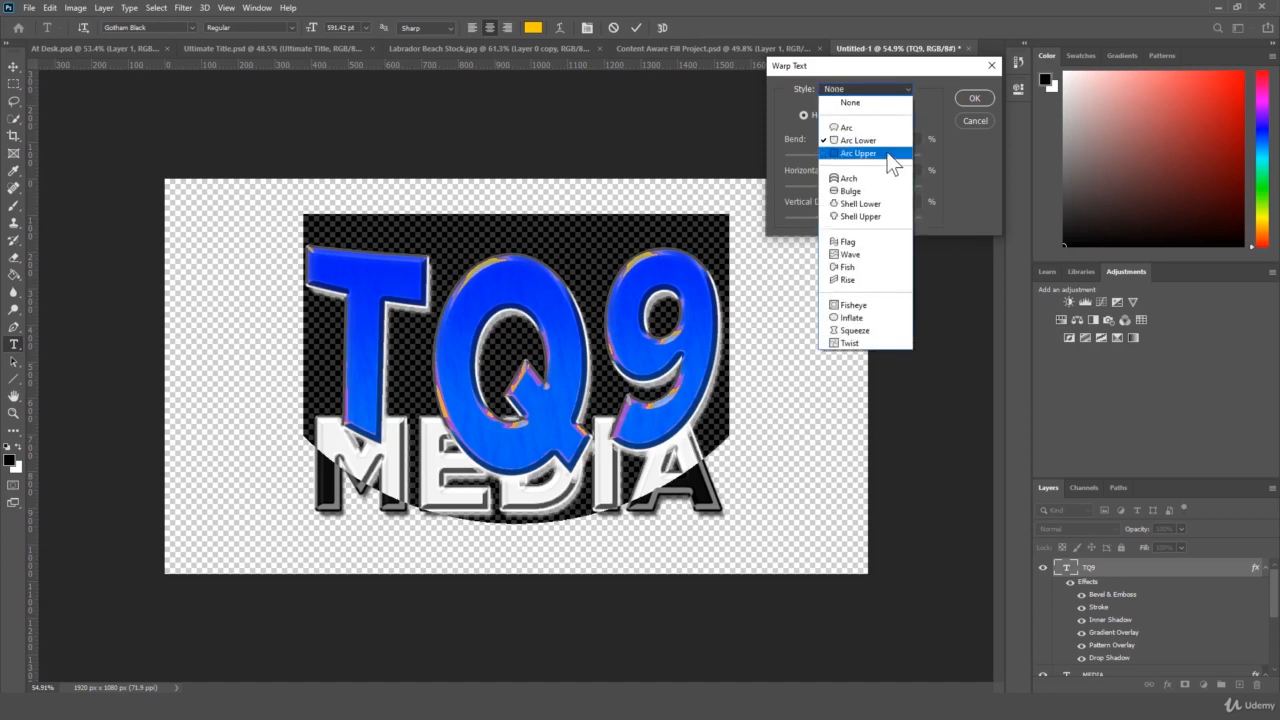
pyautogui.click(887, 154)
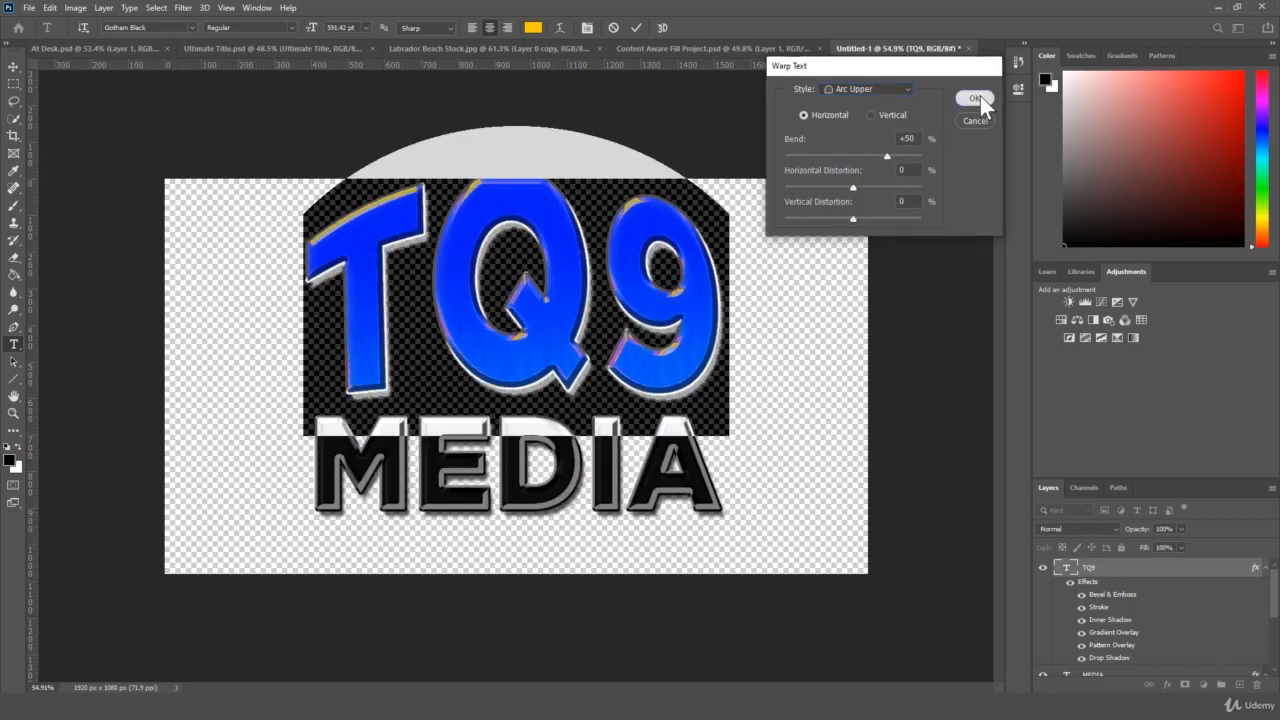
pyautogui.click(980, 99)
pyautogui.click(1132, 571)
# Step: Warp the MEDIA text with the Arc Lower style at +50% bend
pyautogui.click(13, 412)
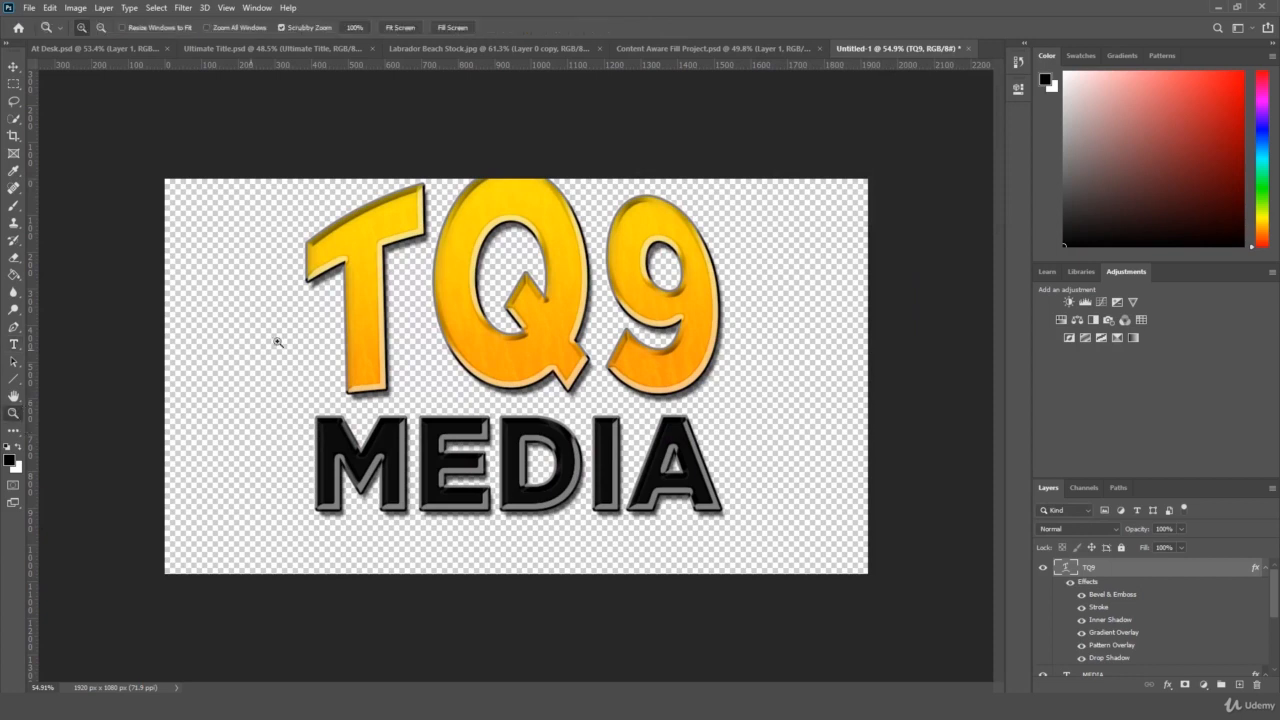
pyautogui.moveTo(274, 337); pyautogui.dragTo(253, 363)
pyautogui.click(13, 344)
pyautogui.moveTo(380, 435); pyautogui.dragTo(652, 440)
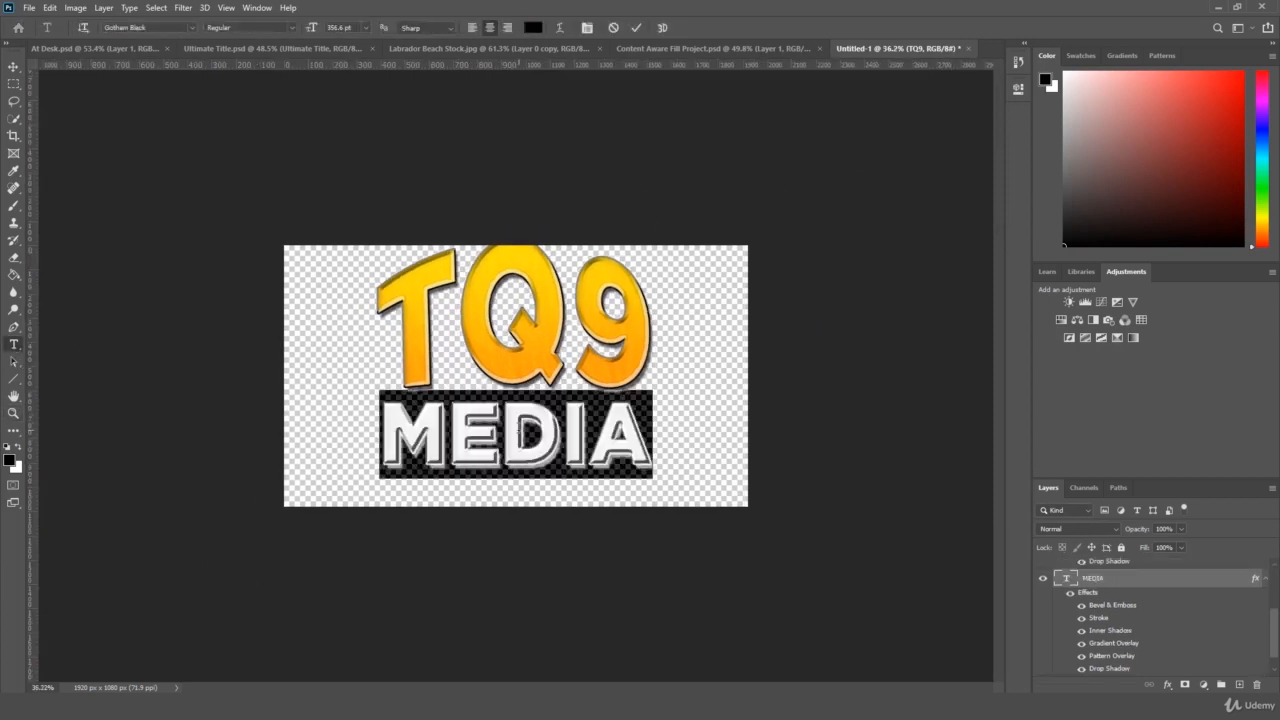
pyautogui.click(558, 27)
pyautogui.click(878, 89)
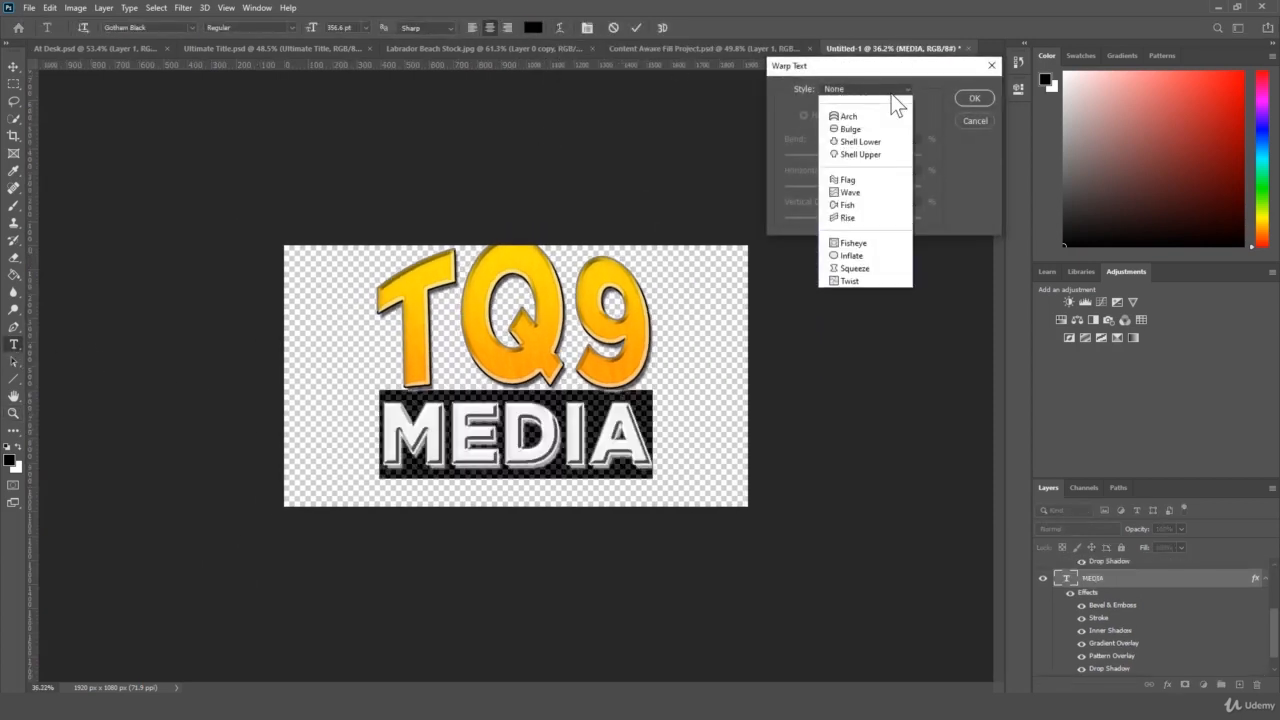
pyautogui.click(885, 141)
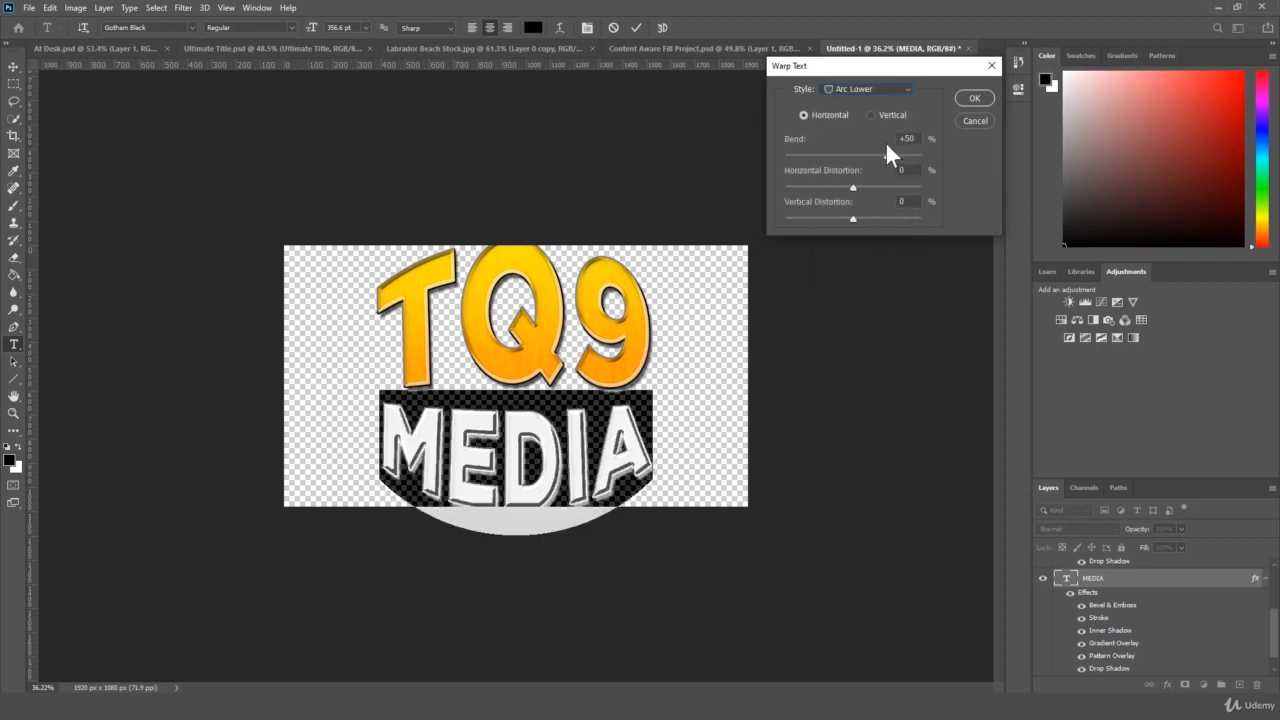
pyautogui.click(977, 95)
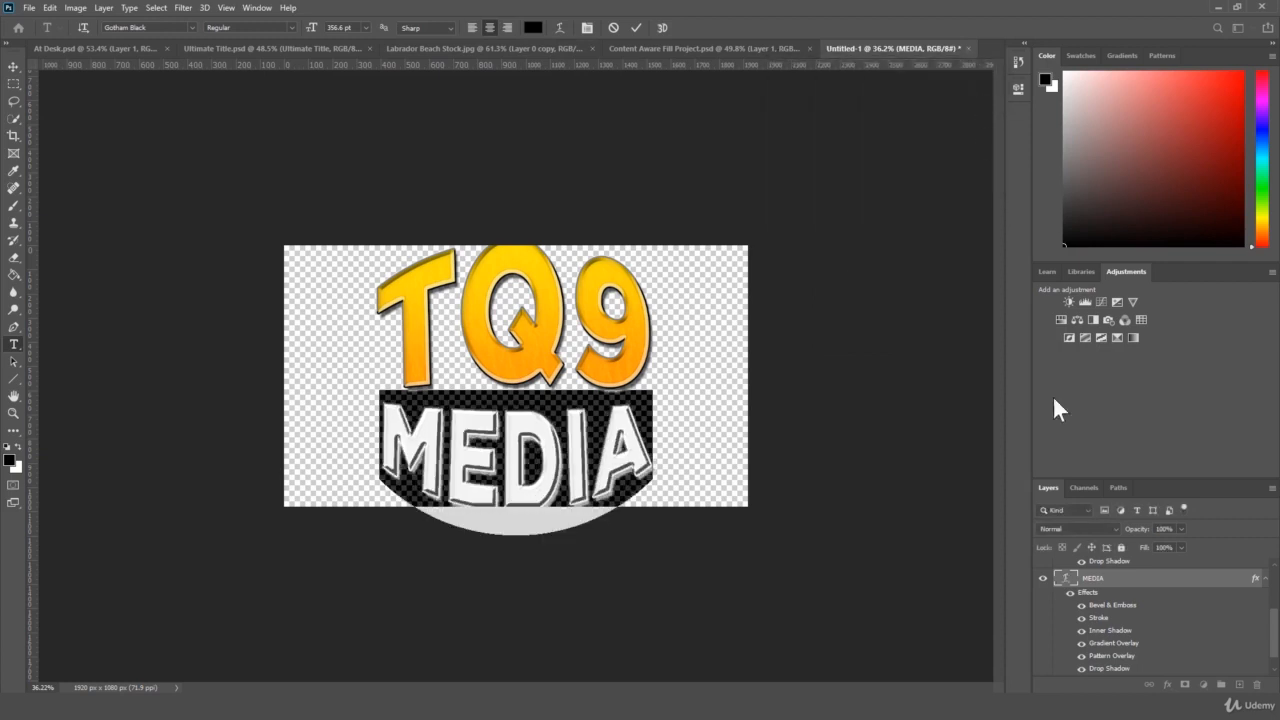
pyautogui.click(1147, 587)
# Step: Try moving the warped MEDIA text up, closer beneath TQ9, with Free Transform
pyautogui.hotkey('ctrl', 't')
pyautogui.moveTo(549, 431); pyautogui.dragTo(549, 418)
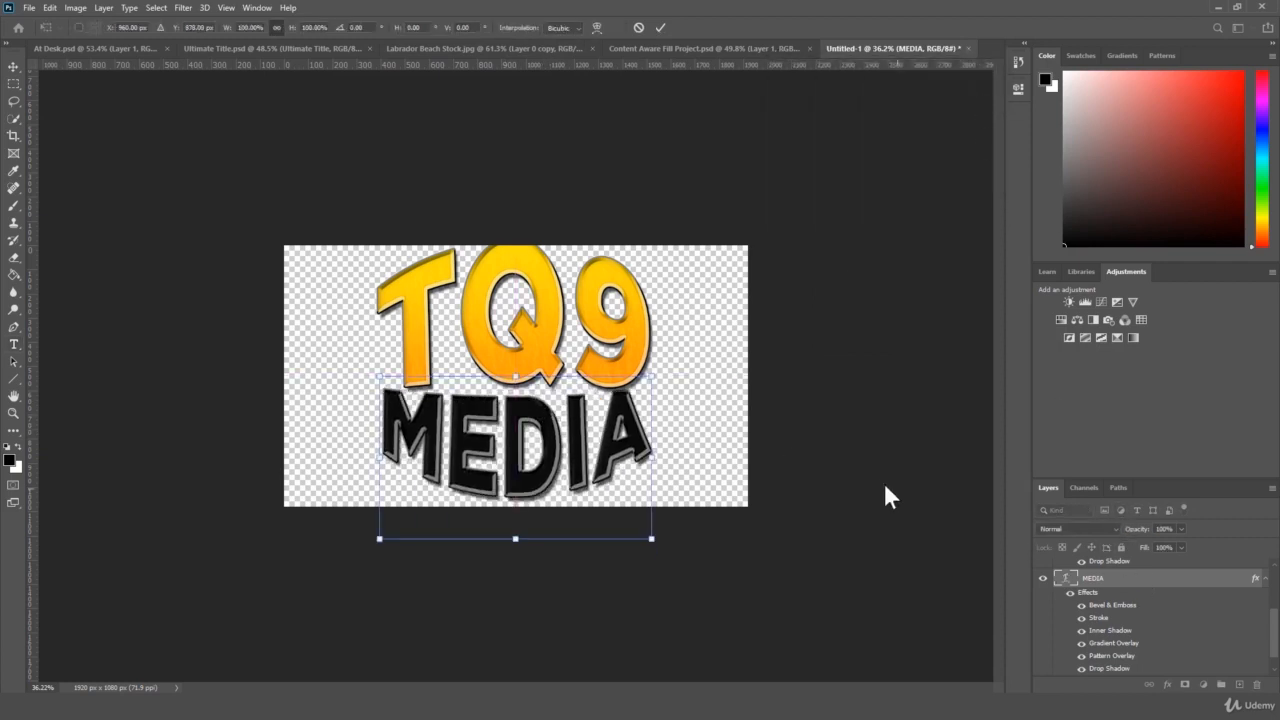
pyautogui.press('Return')
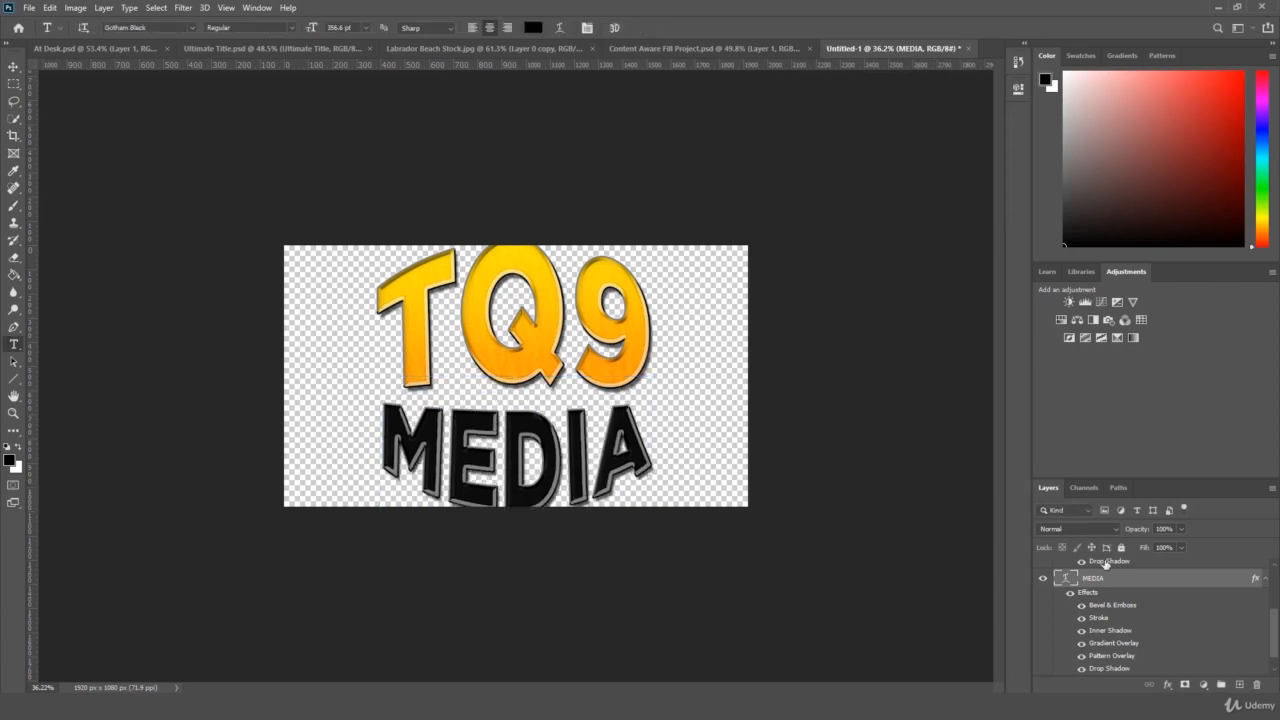
# Step: Scale the TQ9 and MEDIA layers down together so the warped title fits inside the canvas
pyautogui.scroll(3, 1134, 628)
pyautogui.hotkey('ctrl', 't')
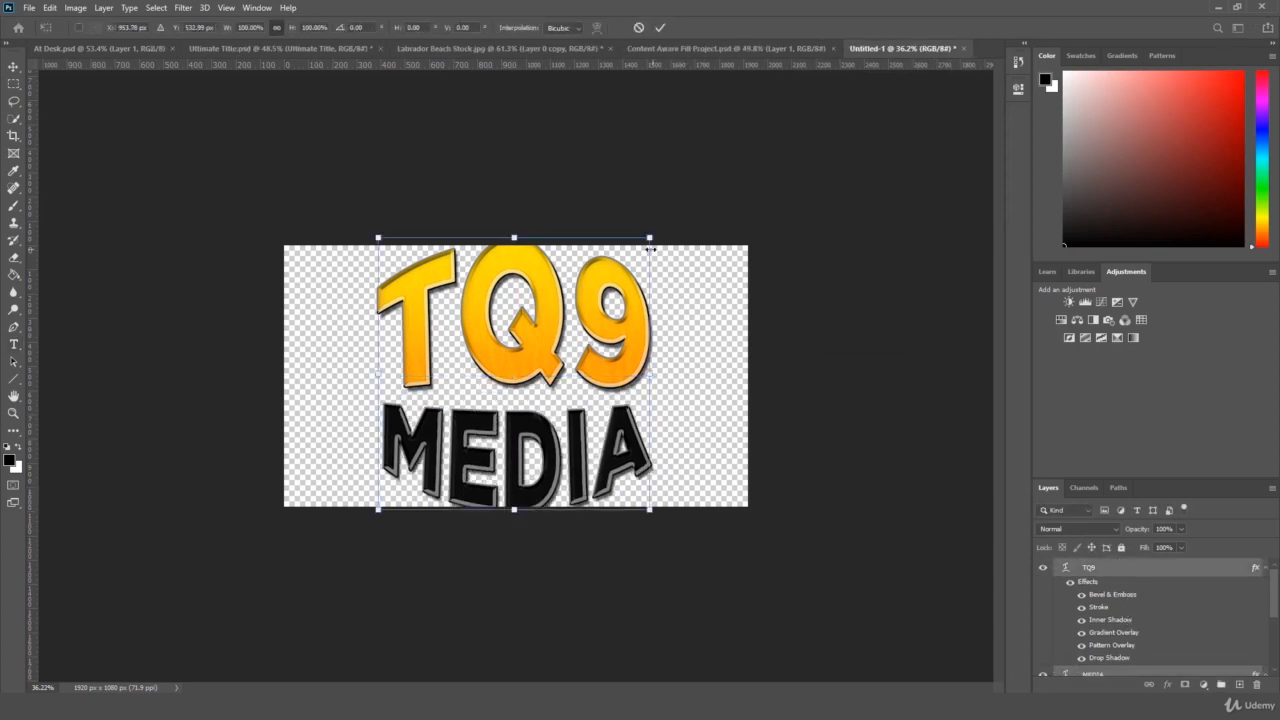
pyautogui.moveTo(606, 320); pyautogui.dragTo(600, 320)
pyautogui.press('Return')
# Step: Undo the scaling and the arc warps on both words
pyautogui.click(13, 397)
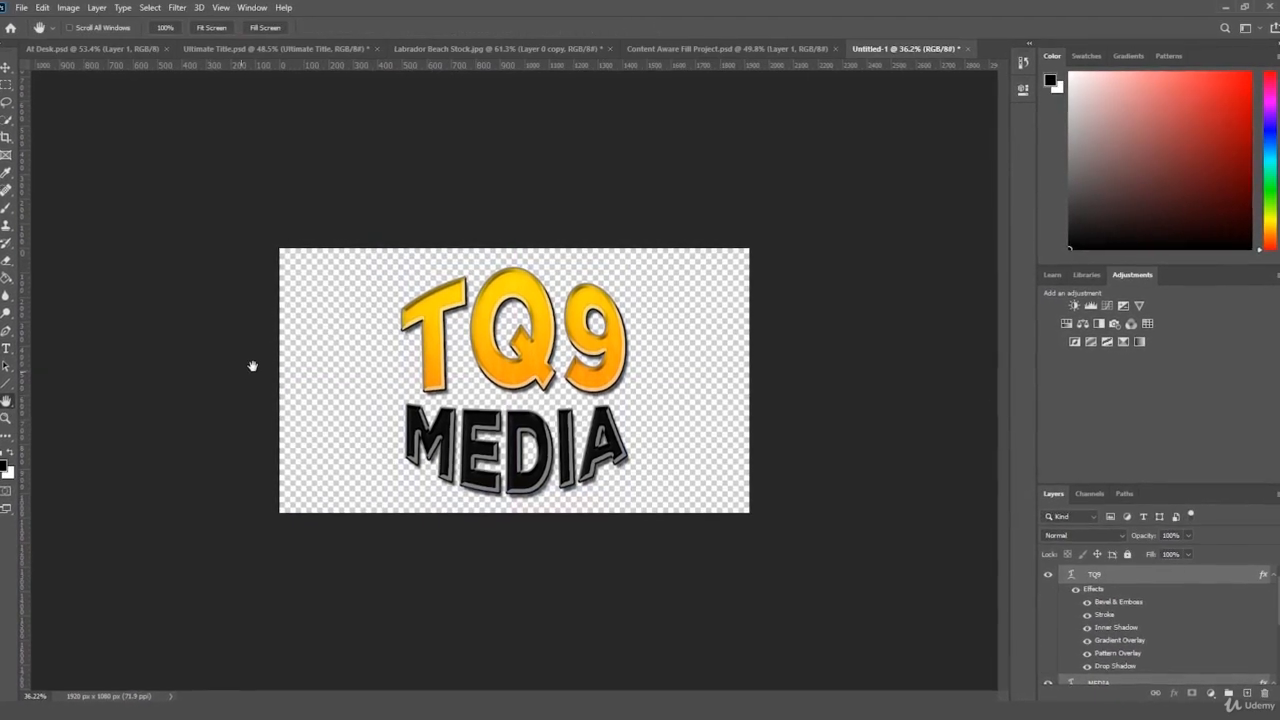
pyautogui.click(7, 417)
pyautogui.moveTo(57, 409); pyautogui.dragTo(133, 378)
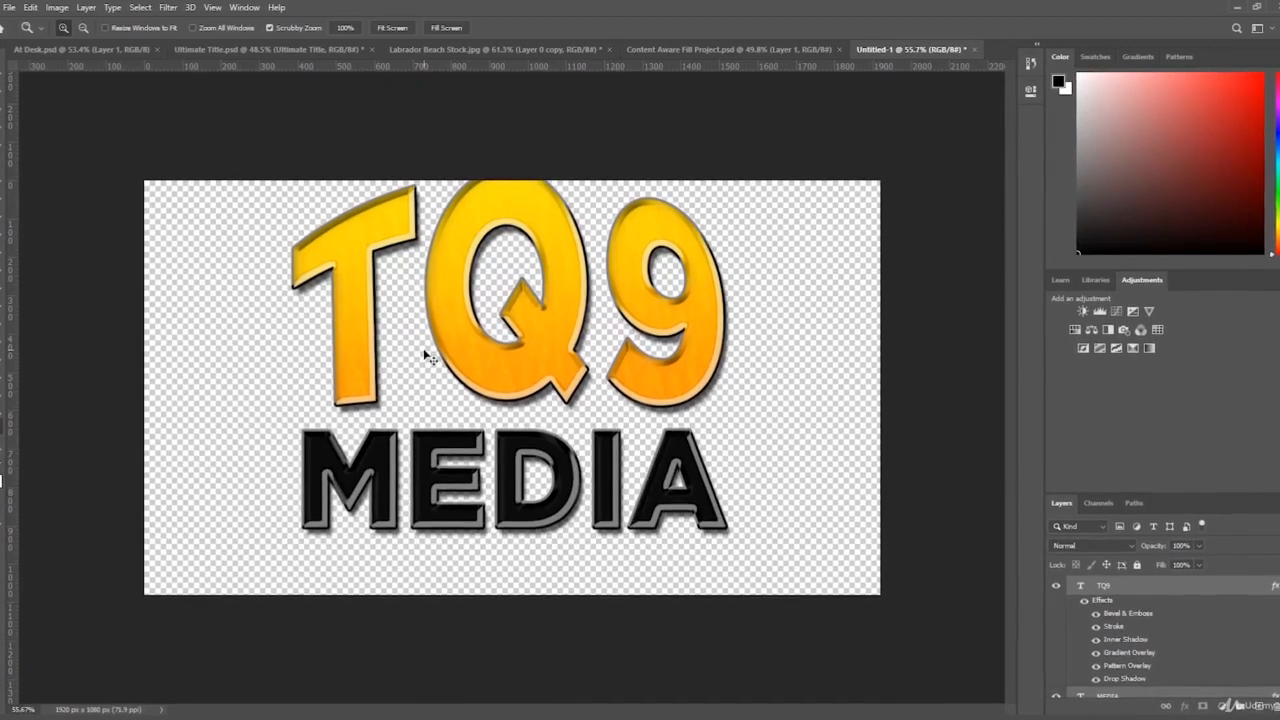
pyautogui.hotkey('ctrl', 'z')
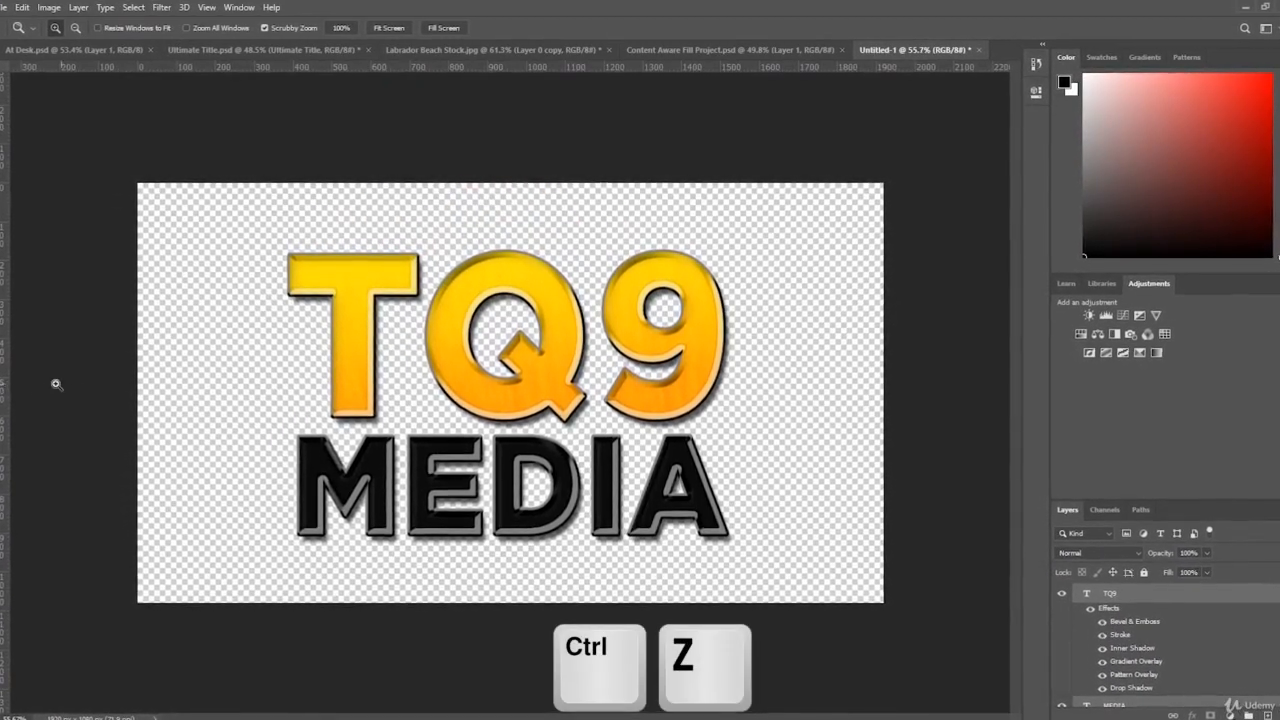
pyautogui.moveTo(286, 394); pyautogui.dragTo(277, 400)
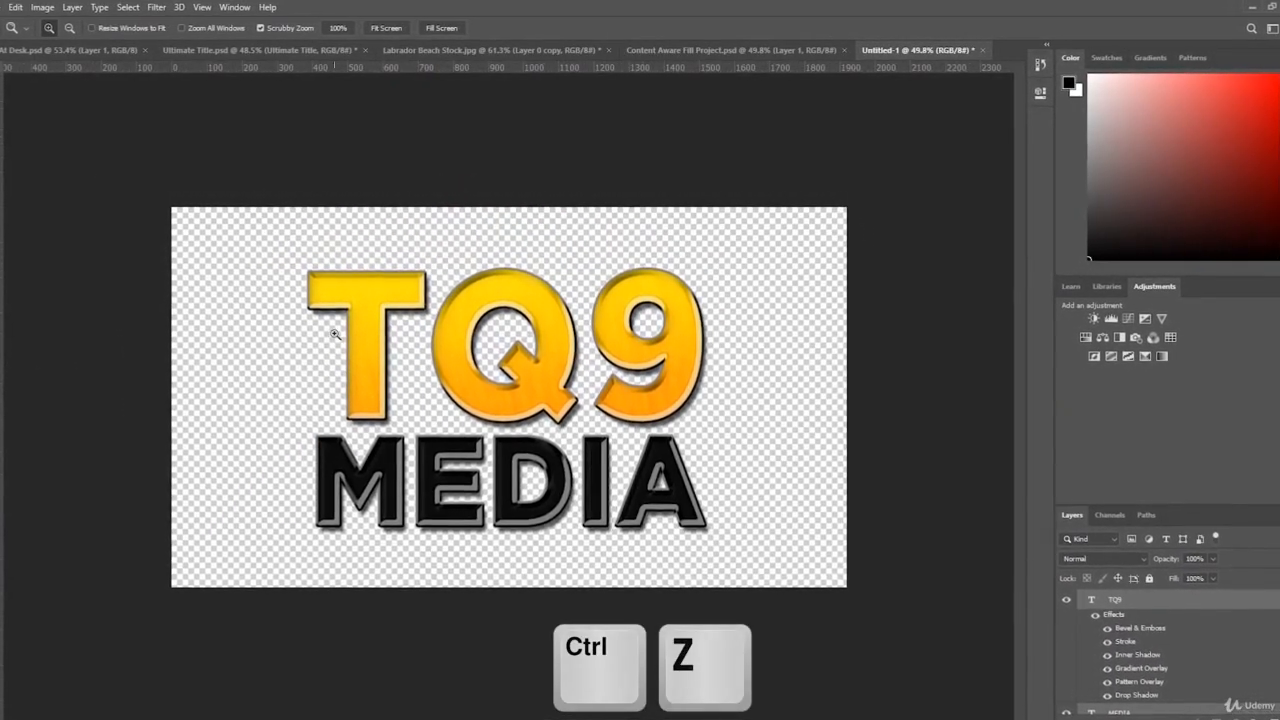
# Step: Warp the MEDIA text with the horizontal Arc style at 5% bend and commit the text edit
pyautogui.click(1, 348)
pyautogui.doubleClick(562, 490)
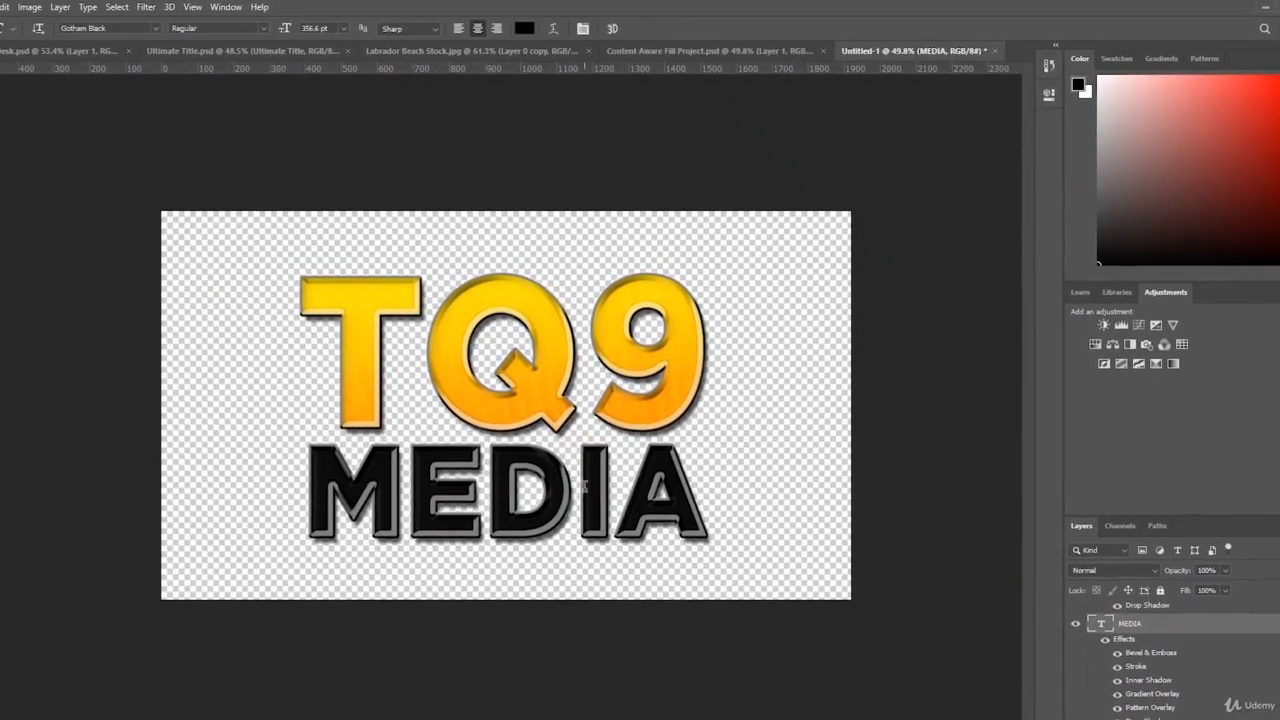
pyautogui.doubleClick(584, 487)
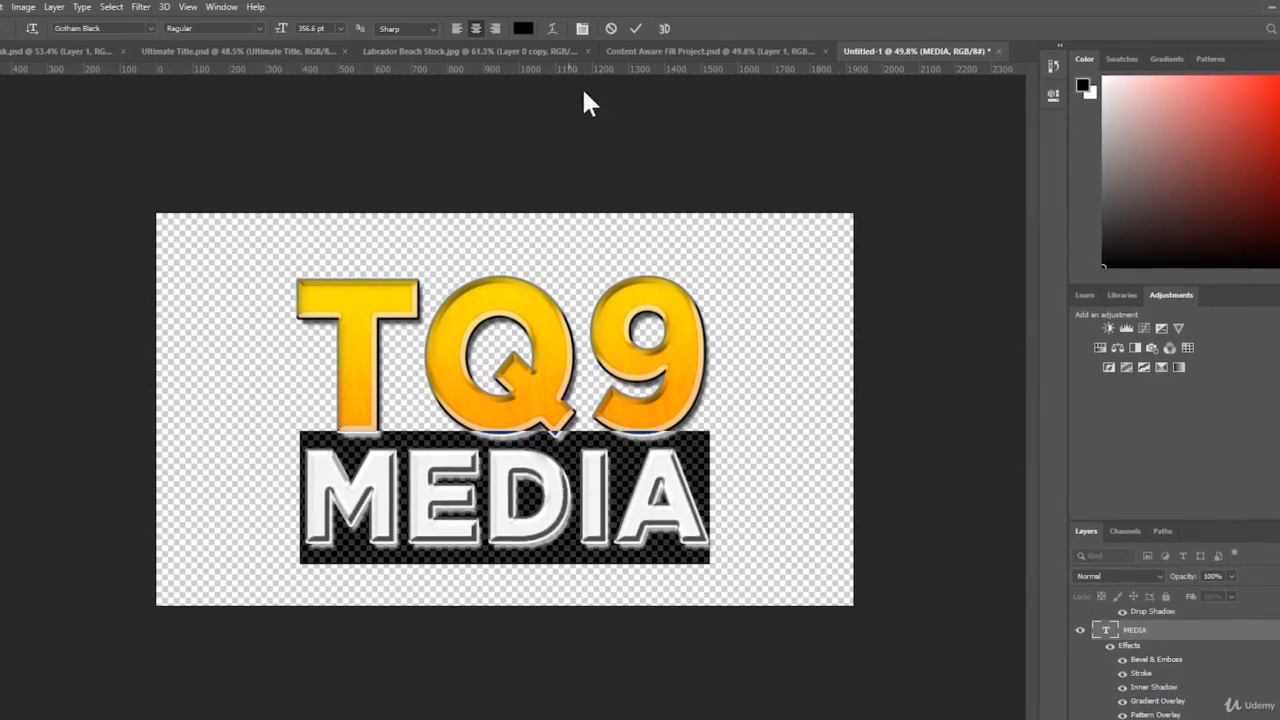
pyautogui.click(553, 28)
pyautogui.click(889, 100)
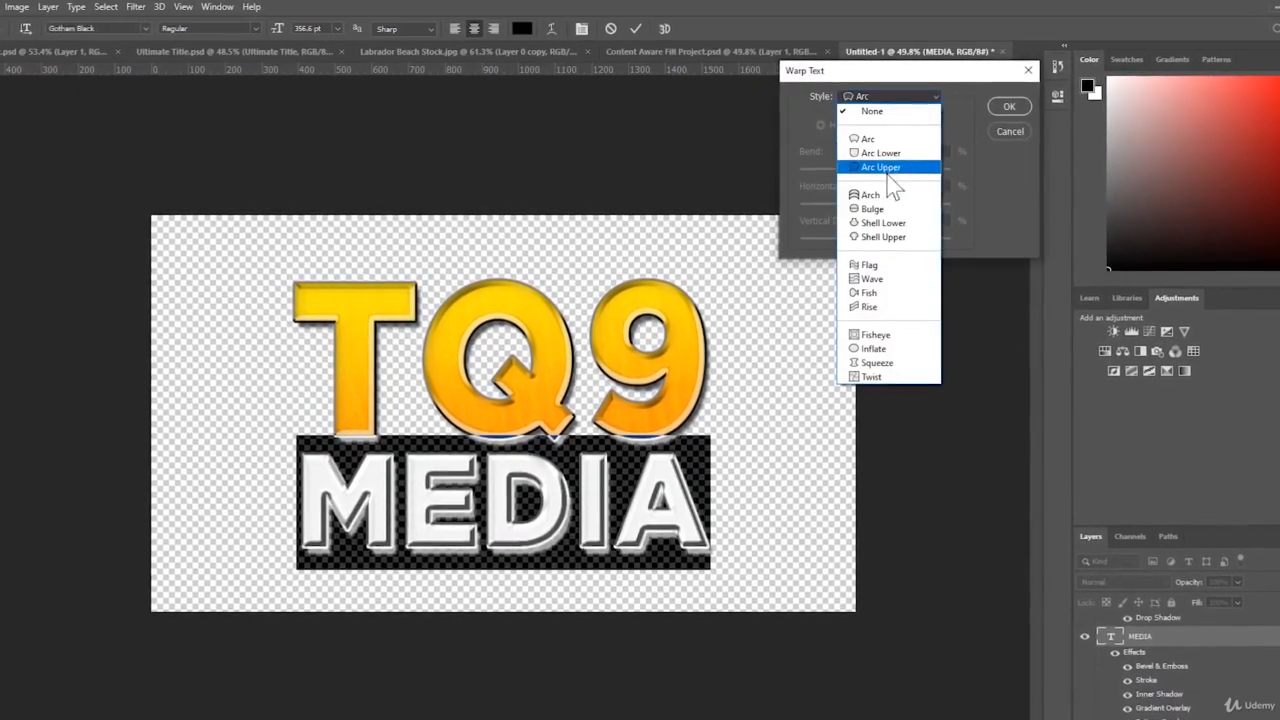
pyautogui.click(890, 120)
pyautogui.moveTo(945, 152); pyautogui.dragTo(901, 152)
pyautogui.write('5')
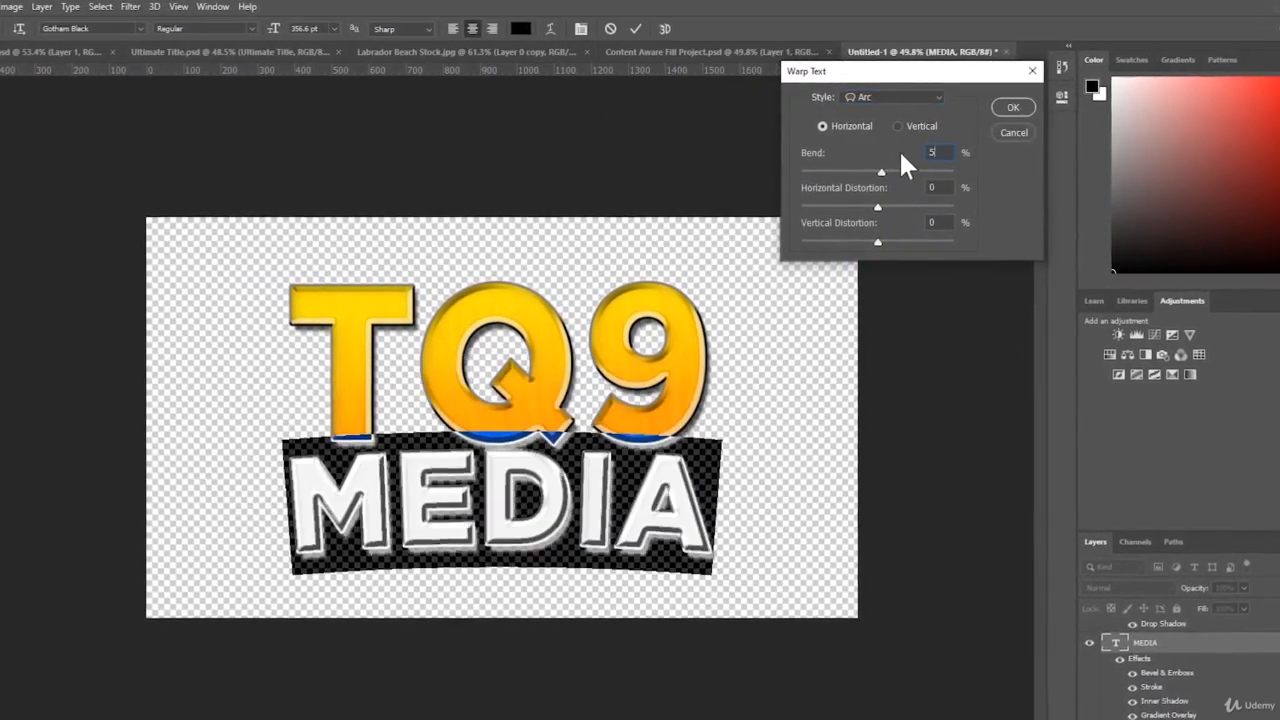
pyautogui.press('Return')
pyautogui.hotkey('ctrl', 'Return')
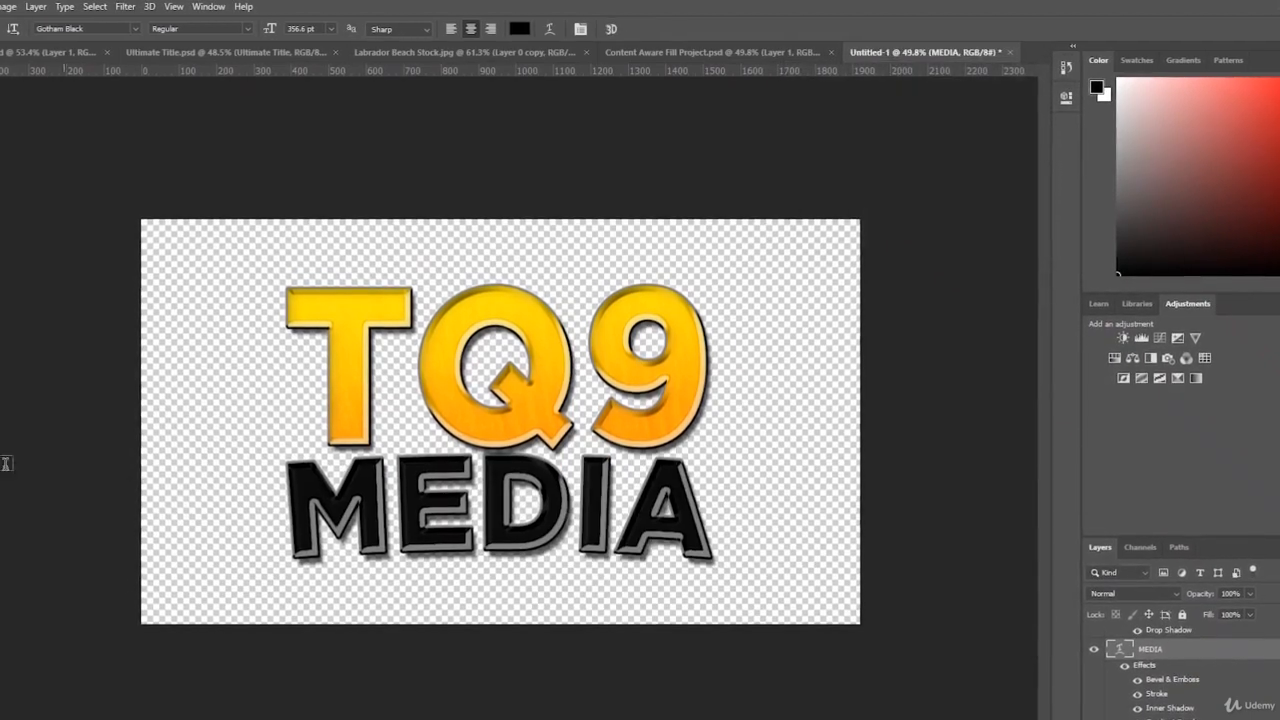
# Step: Warp the TQ9 text with the Arc style at 5% bend and commit the text edit
pyautogui.press('z')
pyautogui.moveTo(140, 446); pyautogui.dragTo(92, 446)
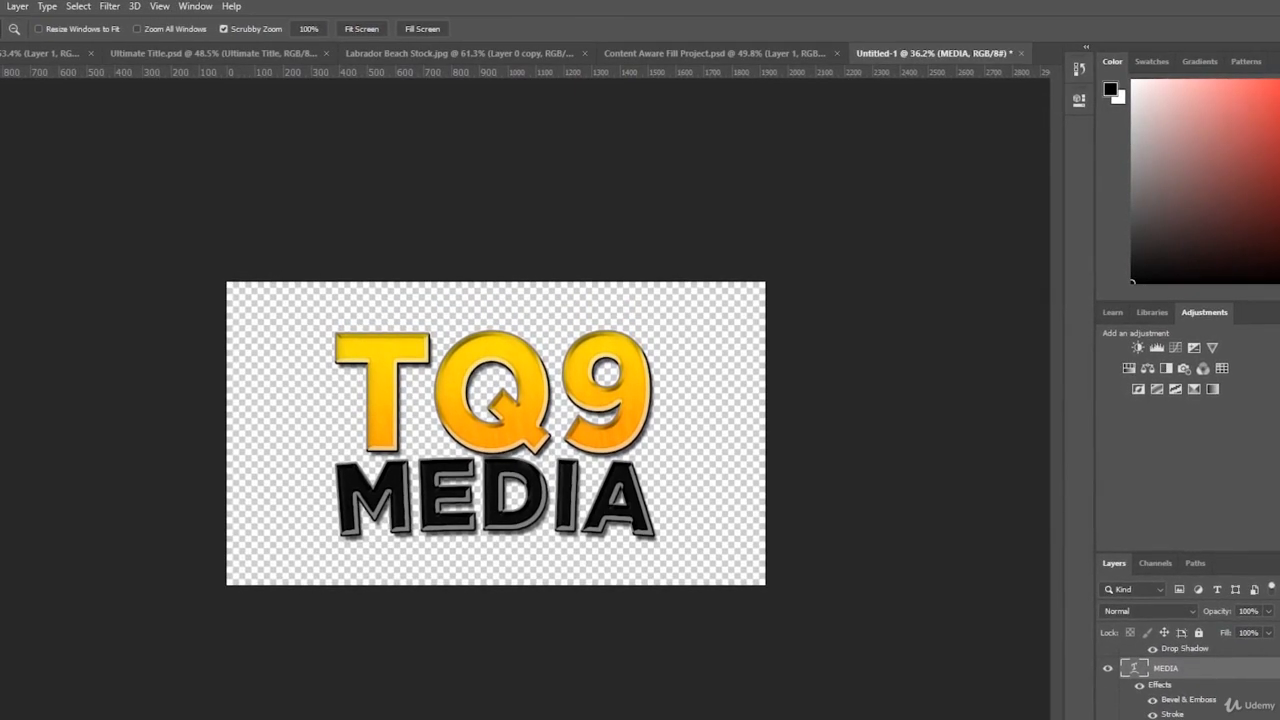
pyautogui.press('t')
pyautogui.click(546, 29)
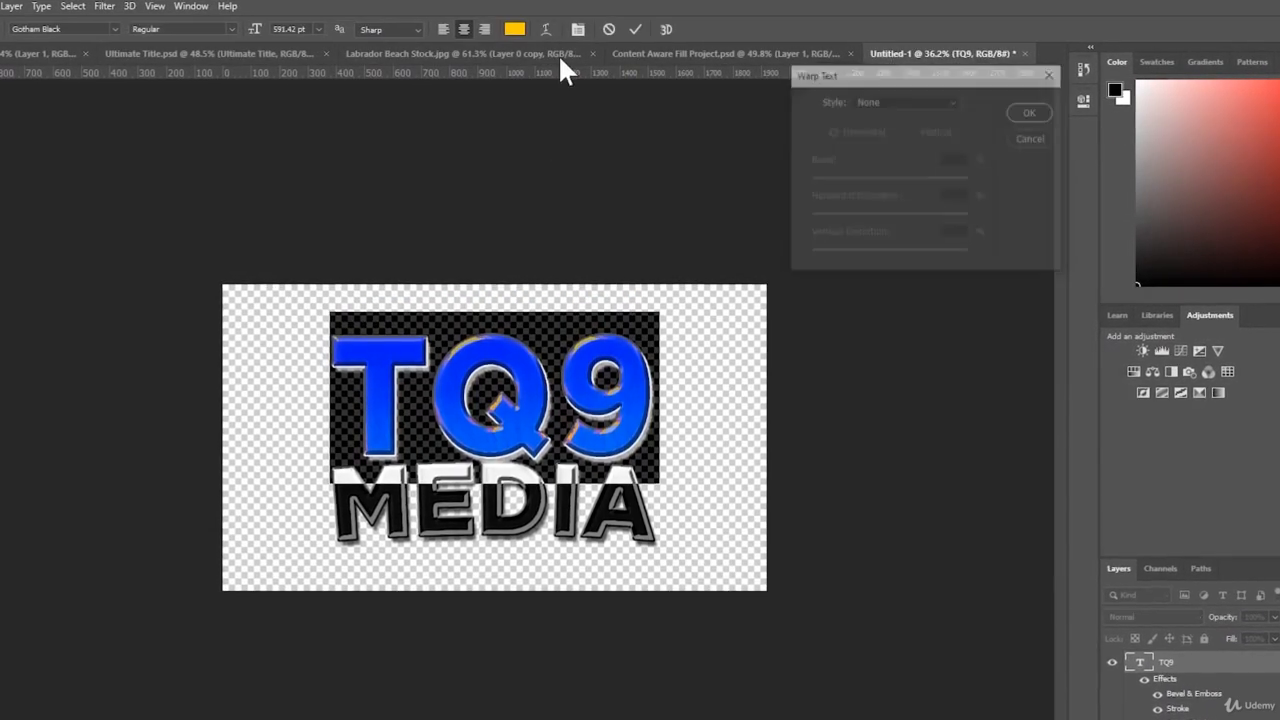
pyautogui.click(919, 100)
pyautogui.click(913, 147)
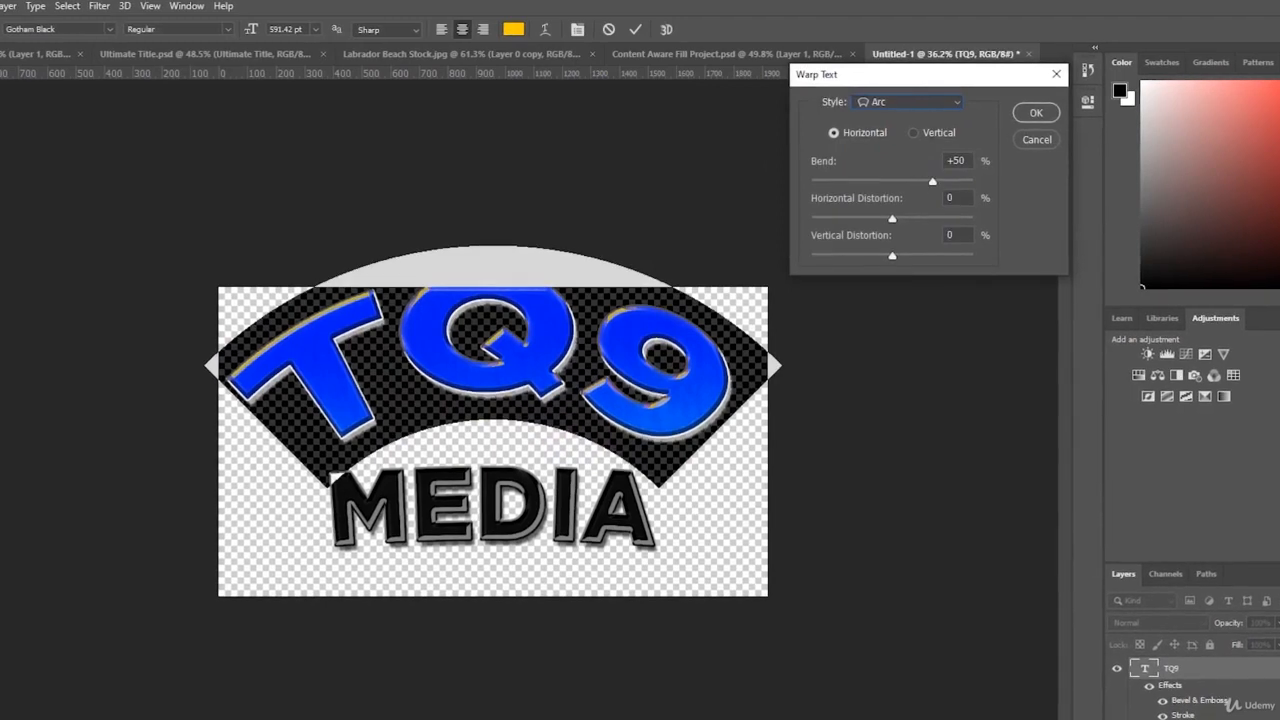
pyautogui.doubleClick(959, 161)
pyautogui.write('5')
pyautogui.press('Return')
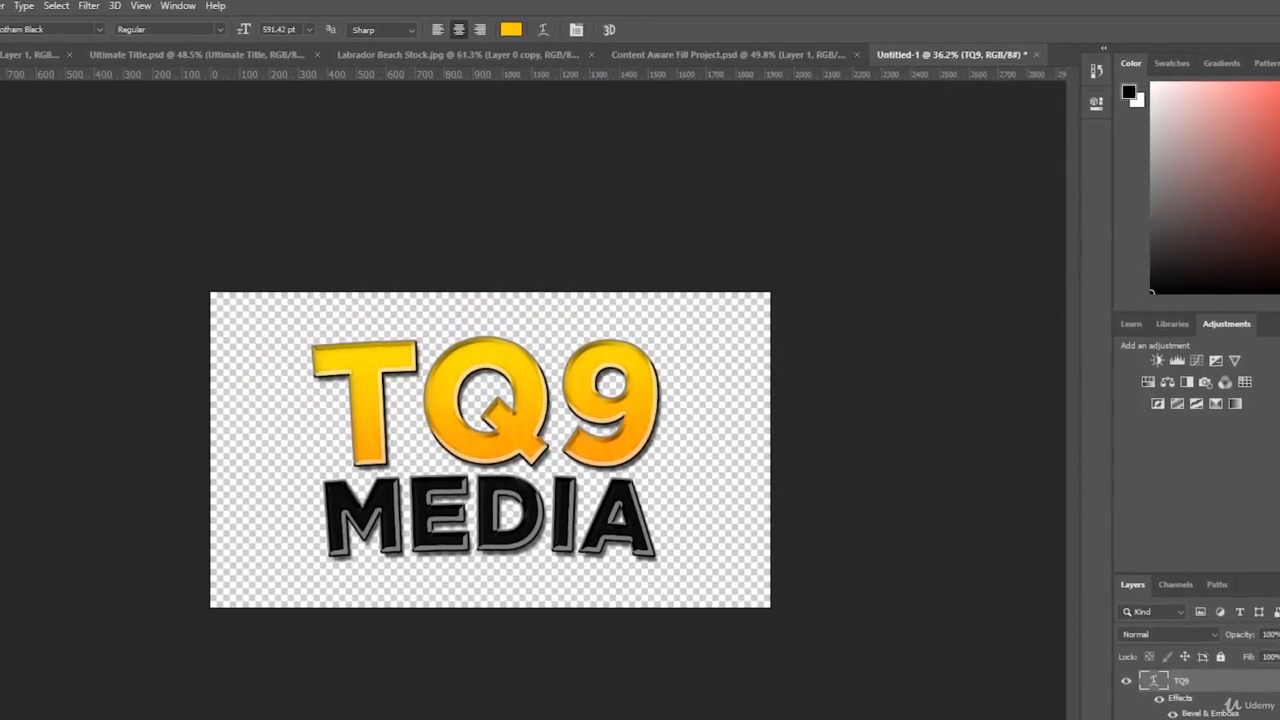
# Step: Set the bend of the MEDIA text's Arc warp to 15%
pyautogui.press('z')
pyautogui.moveTo(266, 463); pyautogui.dragTo(311, 462)
pyautogui.moveTo(405, 384); pyautogui.dragTo(370, 397)
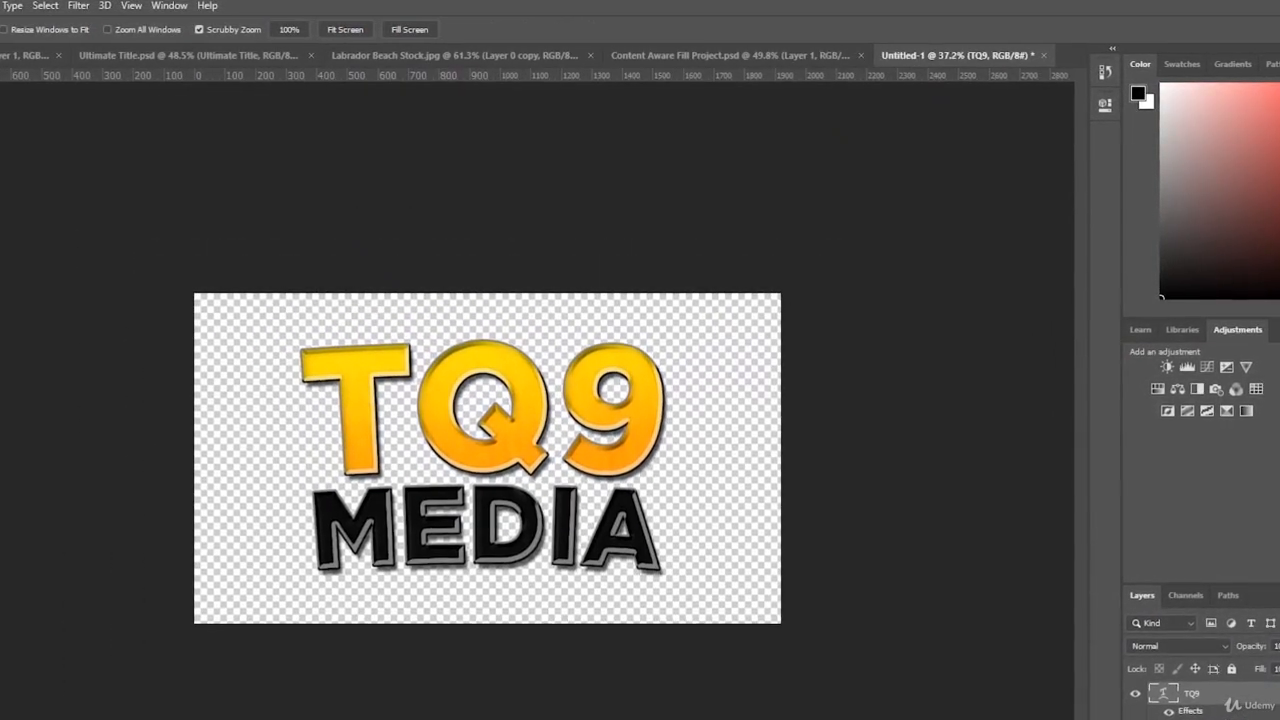
pyautogui.press('t')
pyautogui.scroll(-3, 1185, 706)
pyautogui.doubleClick(1164, 706)
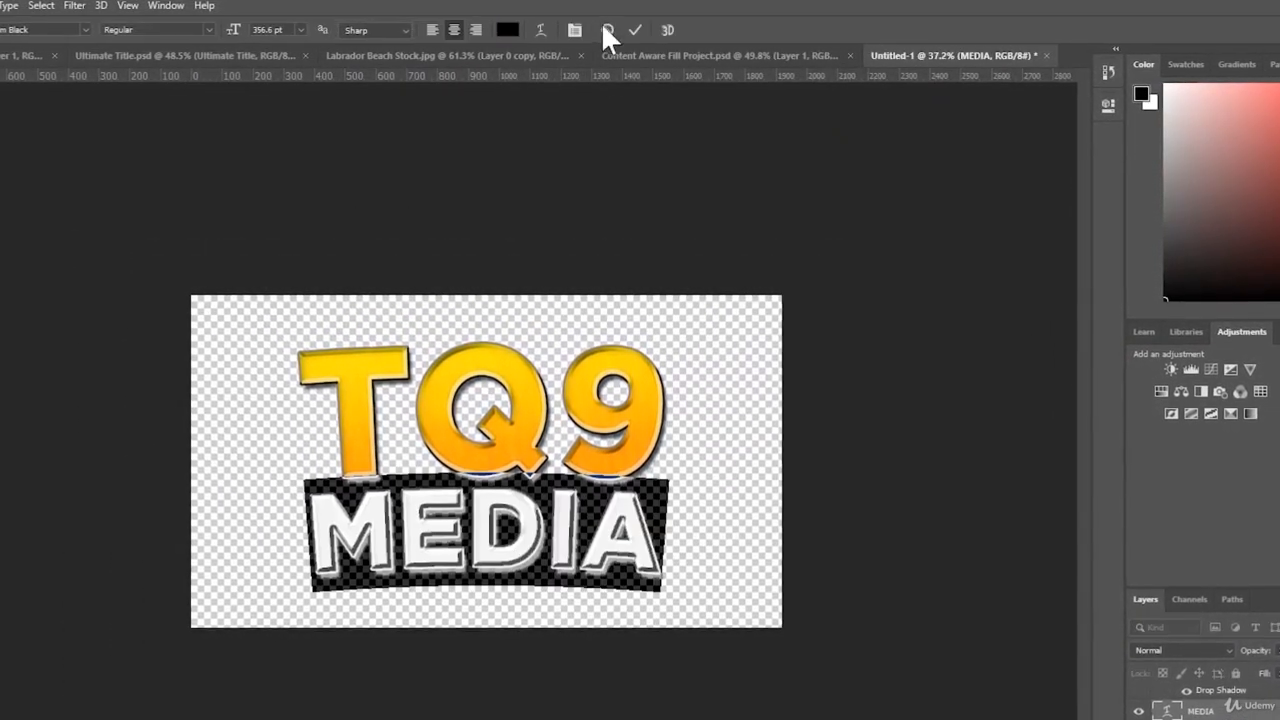
pyautogui.click(540, 30)
pyautogui.doubleClick(970, 169)
pyautogui.write('1')
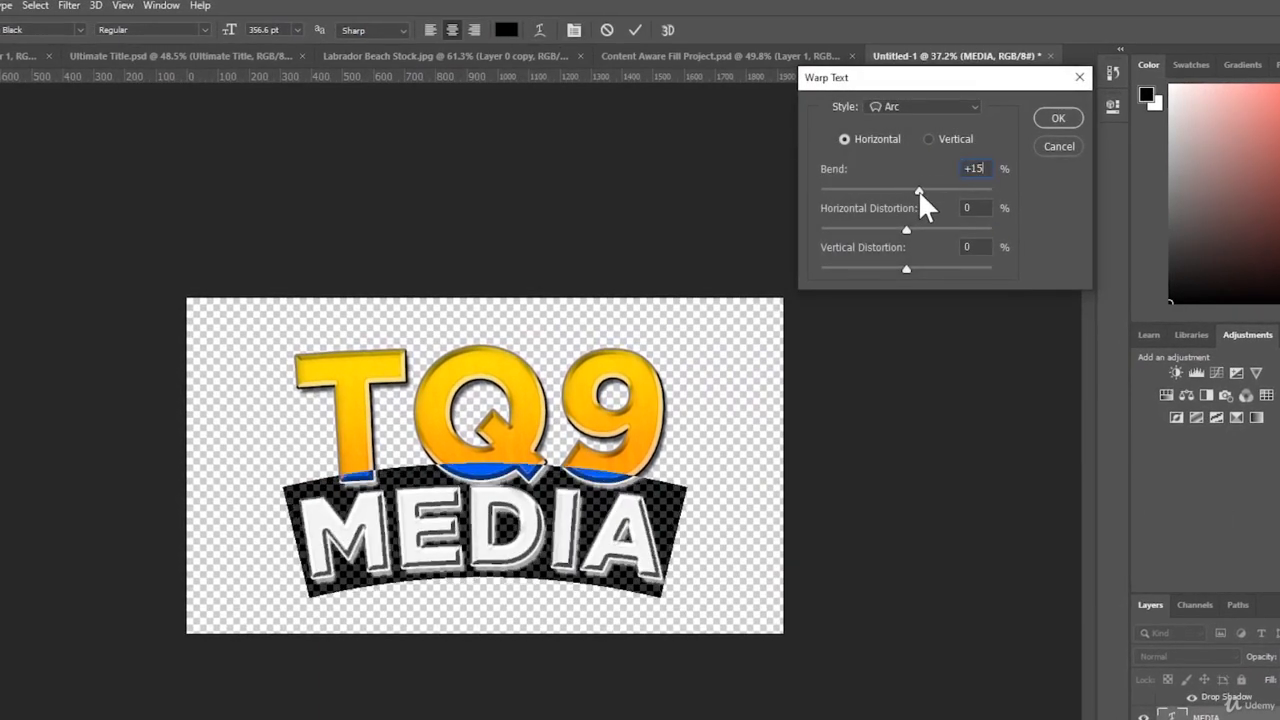
pyautogui.write('5')
# Step: Try +9% horizontal distortion on the MEDIA warp, reset it to 0%, and apply the warp
pyautogui.moveTo(909, 227); pyautogui.dragTo(913, 227)
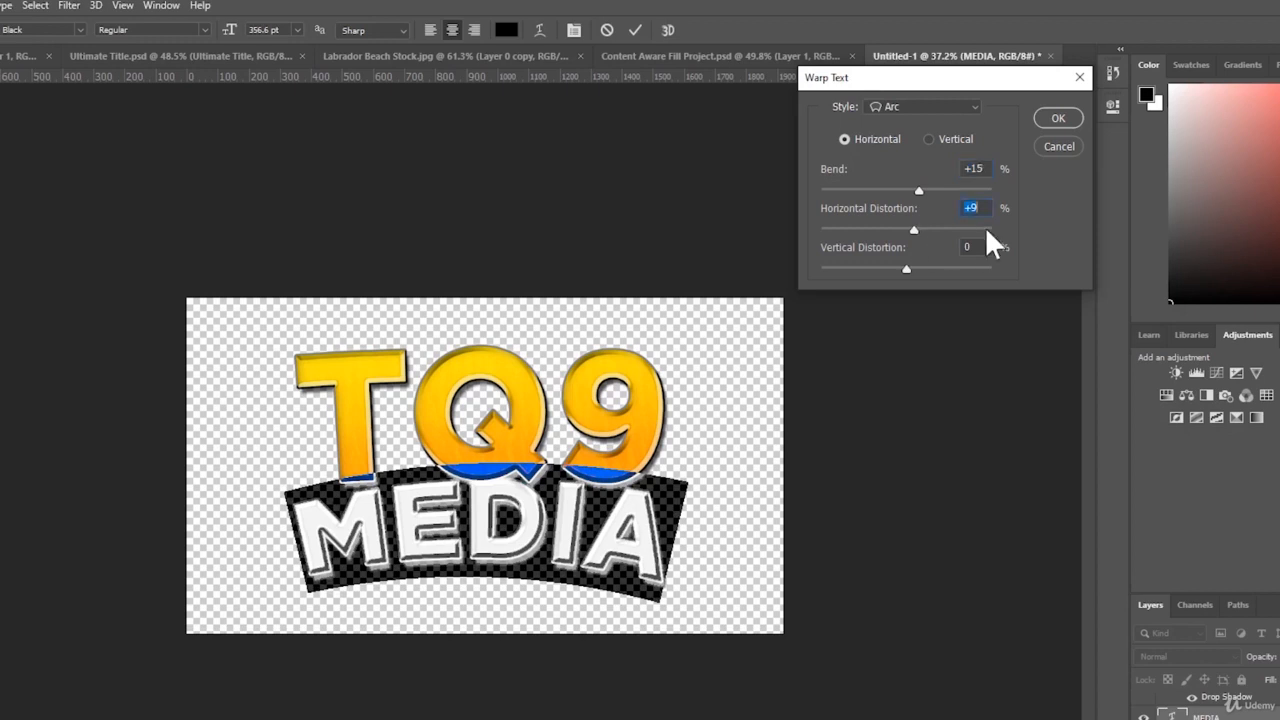
pyautogui.write('0')
pyautogui.click(1058, 118)
pyautogui.click(1262, 713)
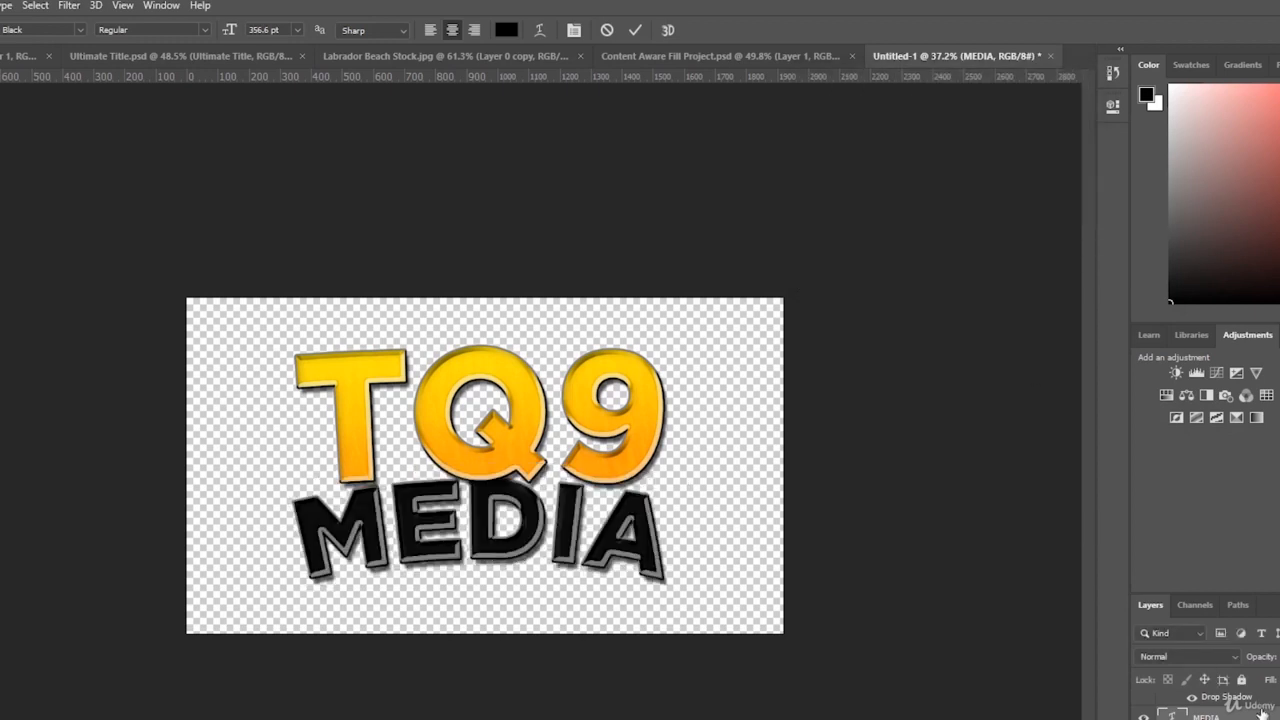
# Step: Try a 10% bend and then a 15% bend on the TQ9 text's Arc warp and apply it
pyautogui.click(565, 403)
pyautogui.hotkey('ctrl', 'a')
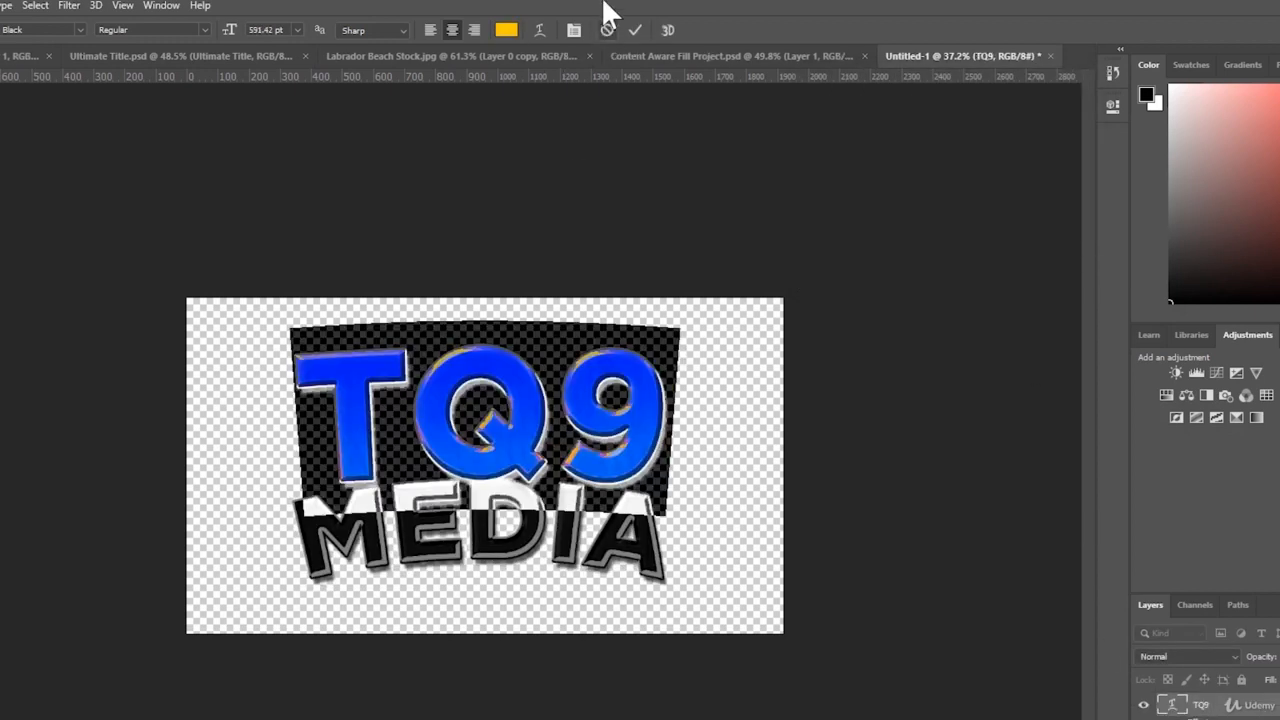
pyautogui.click(541, 30)
pyautogui.write('0')
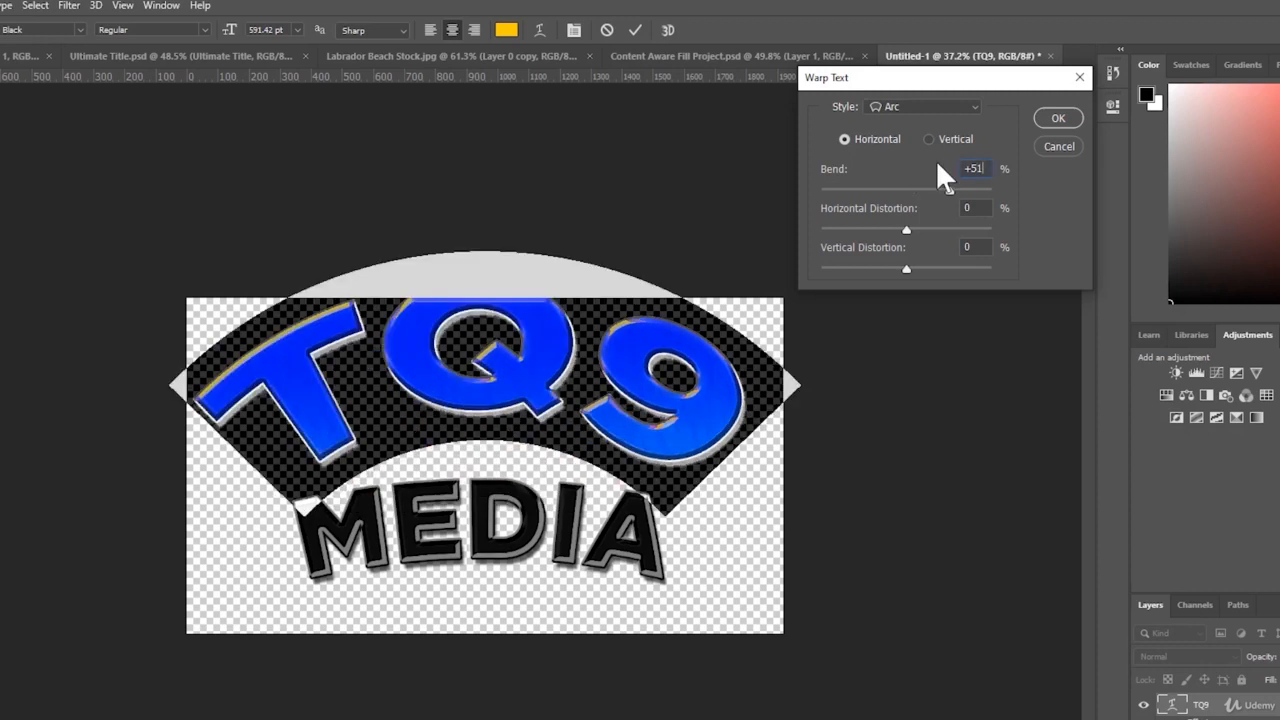
pyautogui.press('BackSpace')
pyautogui.press('BackSpace')
pyautogui.press('BackSpace')
pyautogui.write('10')
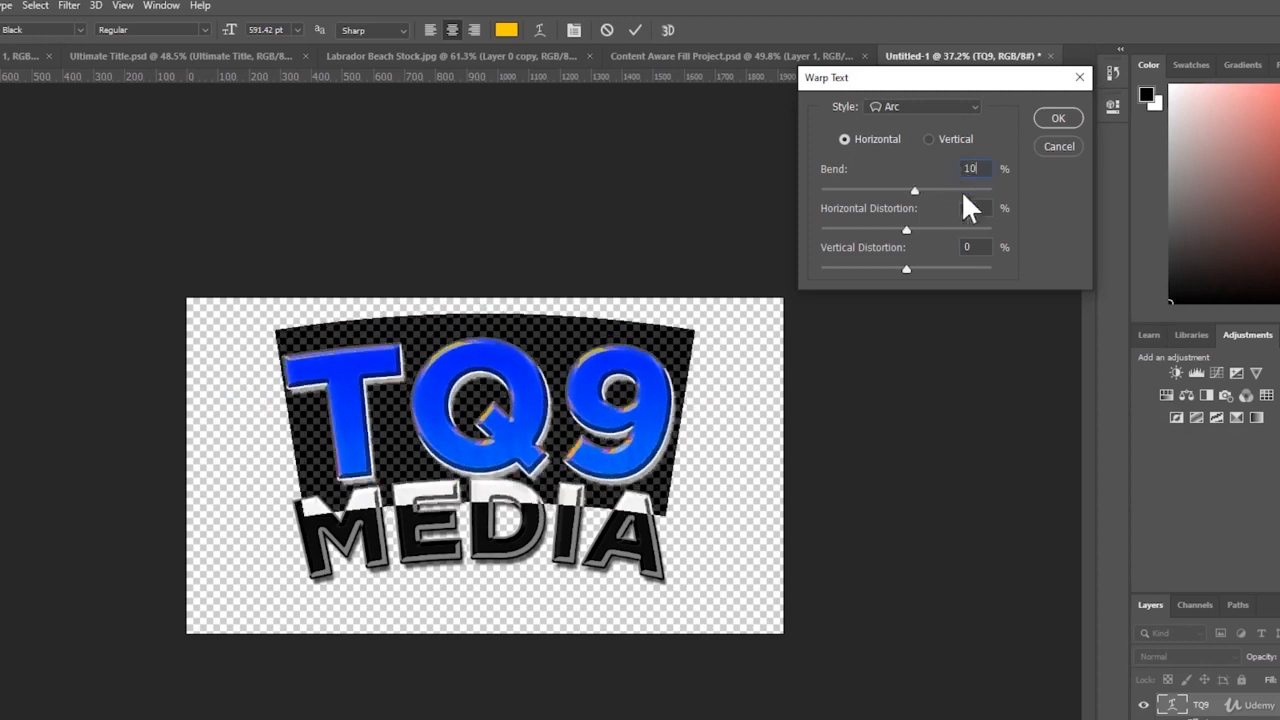
pyautogui.hotkey('ctrl', 'a')
pyautogui.write('15')
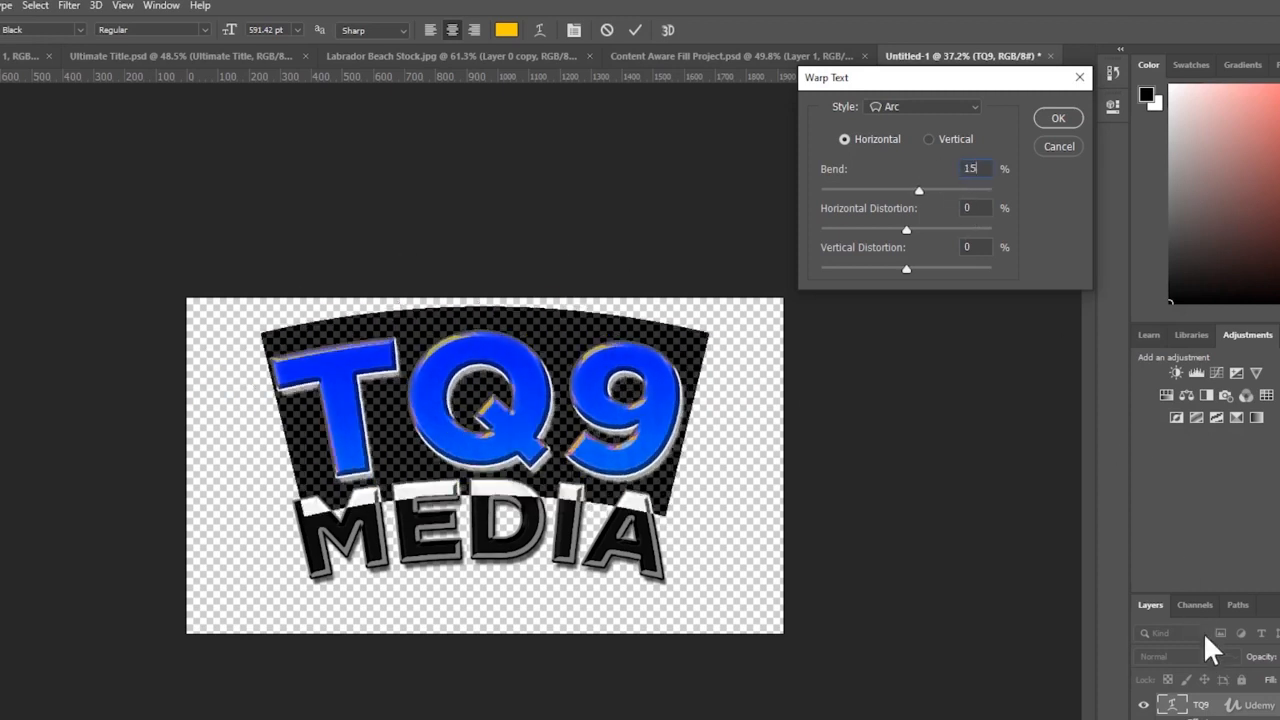
pyautogui.press('Return')
pyautogui.click(1238, 712)
# Step: Undo the 15% bend changes on the TQ9 and MEDIA text warps
pyautogui.press('z')
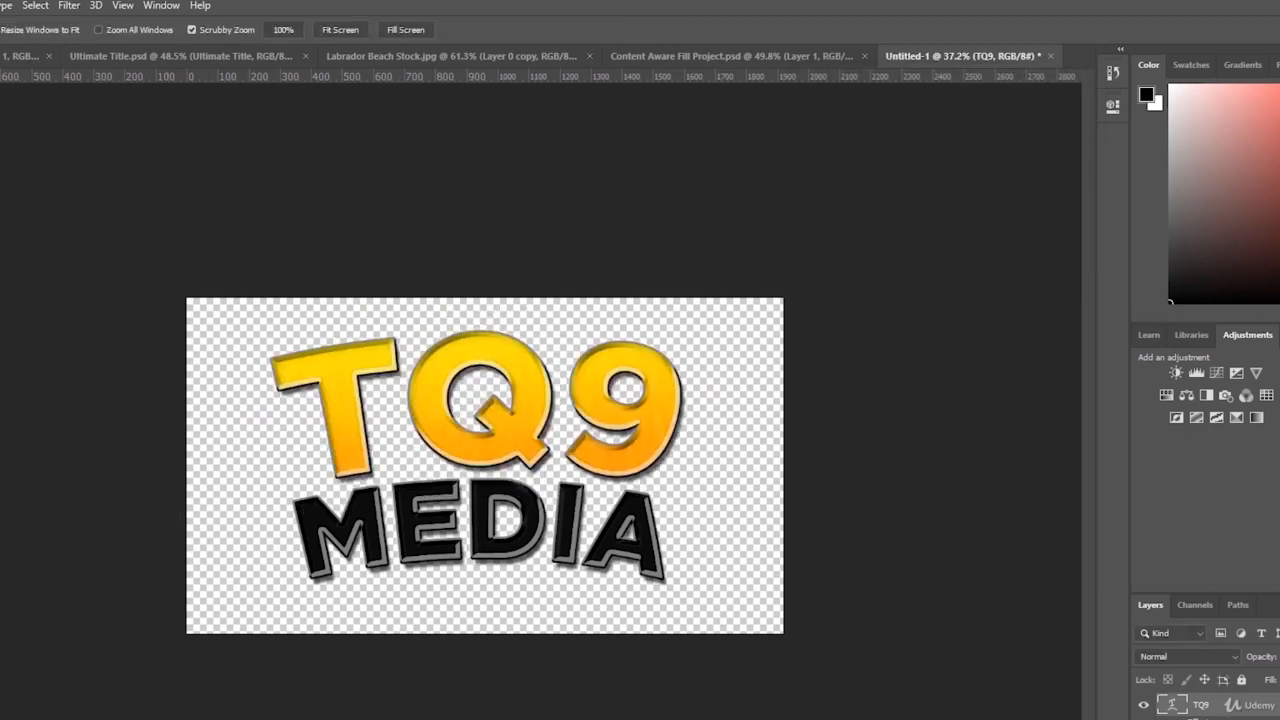
pyautogui.moveTo(171, 443); pyautogui.dragTo(129, 457)
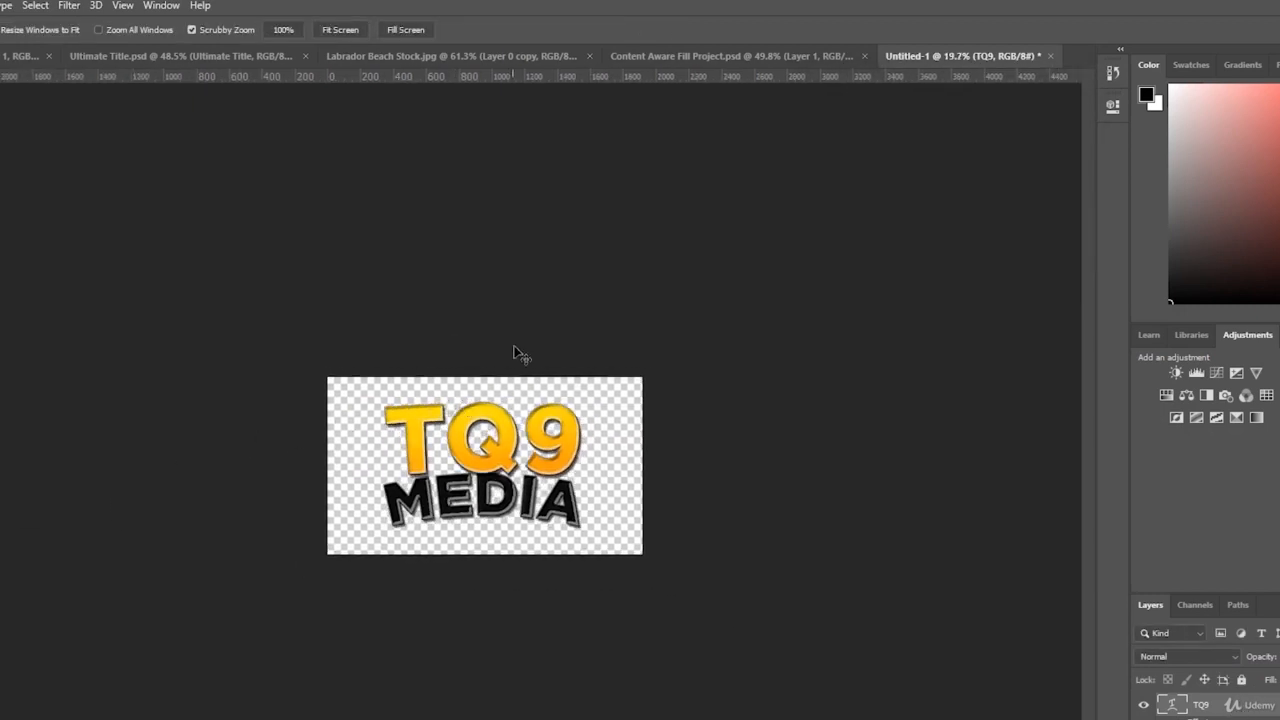
pyautogui.hotkey('ctrl', 'z')
pyautogui.moveTo(507, 350); pyautogui.dragTo(557, 311)
# Step: Add the MEDIA layer to the TQ9 selection and enlarge both texts together to fill more of the canvas width
pyautogui.scroll(-3, 1205, 705)
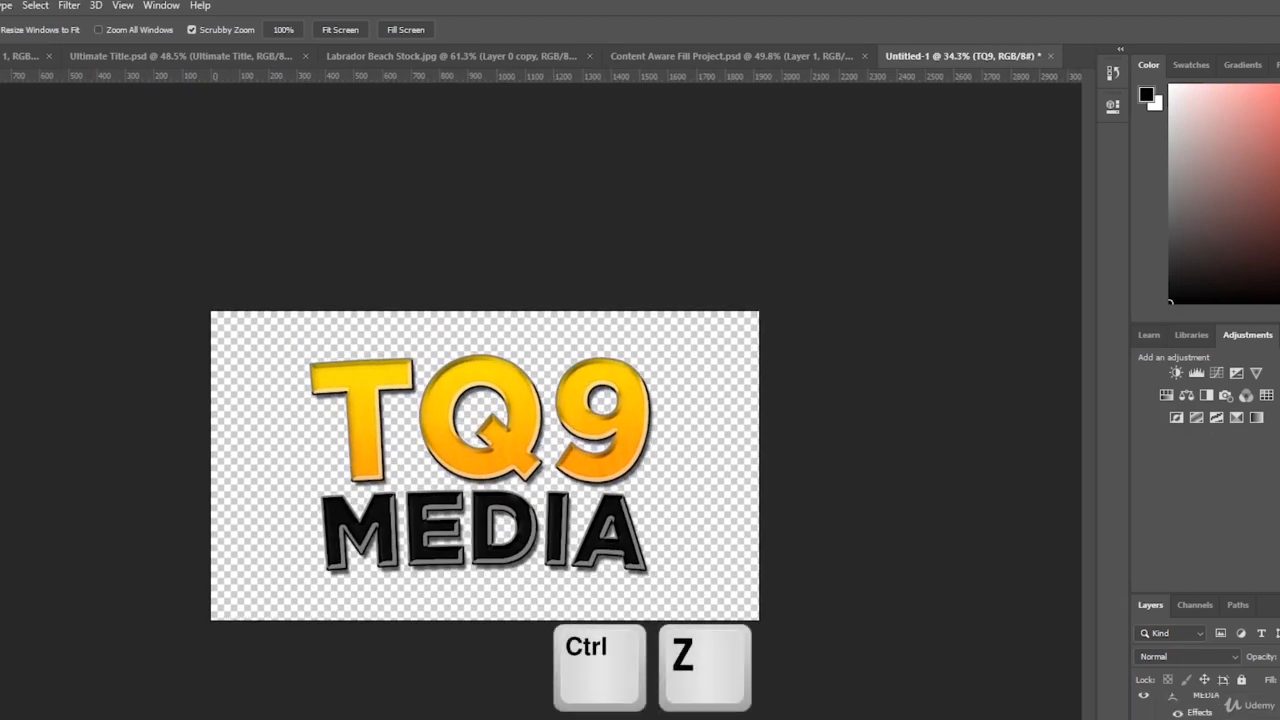
pyautogui.keyDown('ctrl'); pyautogui.click(1206, 697); pyautogui.keyUp('ctrl')
pyautogui.hotkey('ctrl', 't')
pyautogui.moveTo(649, 357); pyautogui.dragTo(664, 347)
pyautogui.moveTo(311, 568); pyautogui.dragTo(252, 607)
pyautogui.moveTo(560, 490); pyautogui.dragTo(585, 481)
pyautogui.press('Return')
pyautogui.press('z')
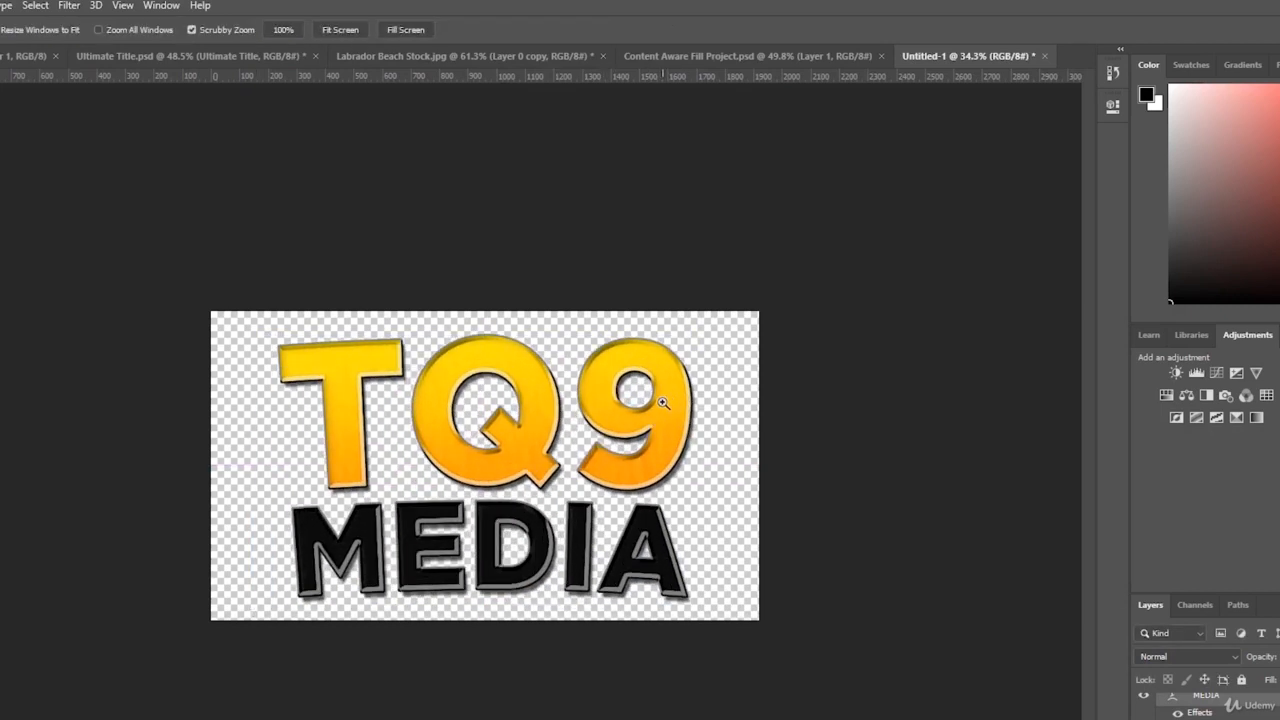
# Step: Scale only the MEDIA text down to about 66% and place it horizontally centred just below TQ9
pyautogui.scroll(3, 1206, 706)
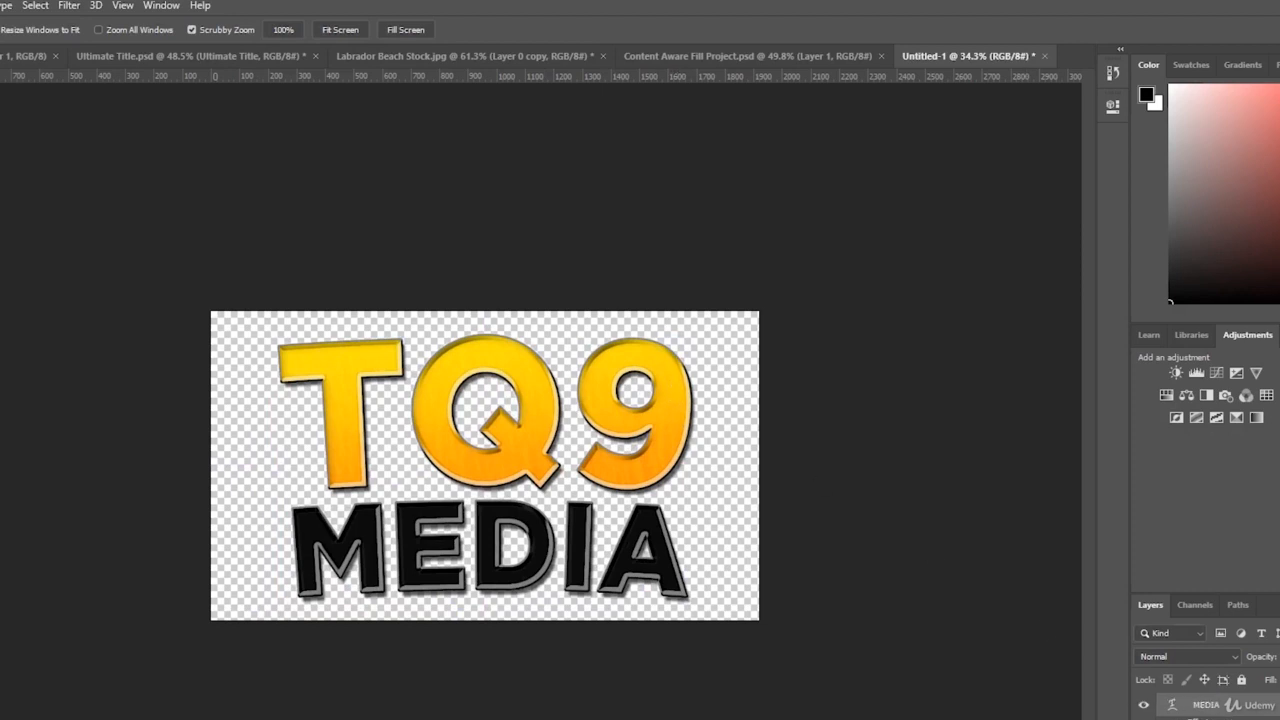
pyautogui.click(1230, 700)
pyautogui.hotkey('ctrl', 't')
pyautogui.moveTo(694, 608); pyautogui.dragTo(560, 512)
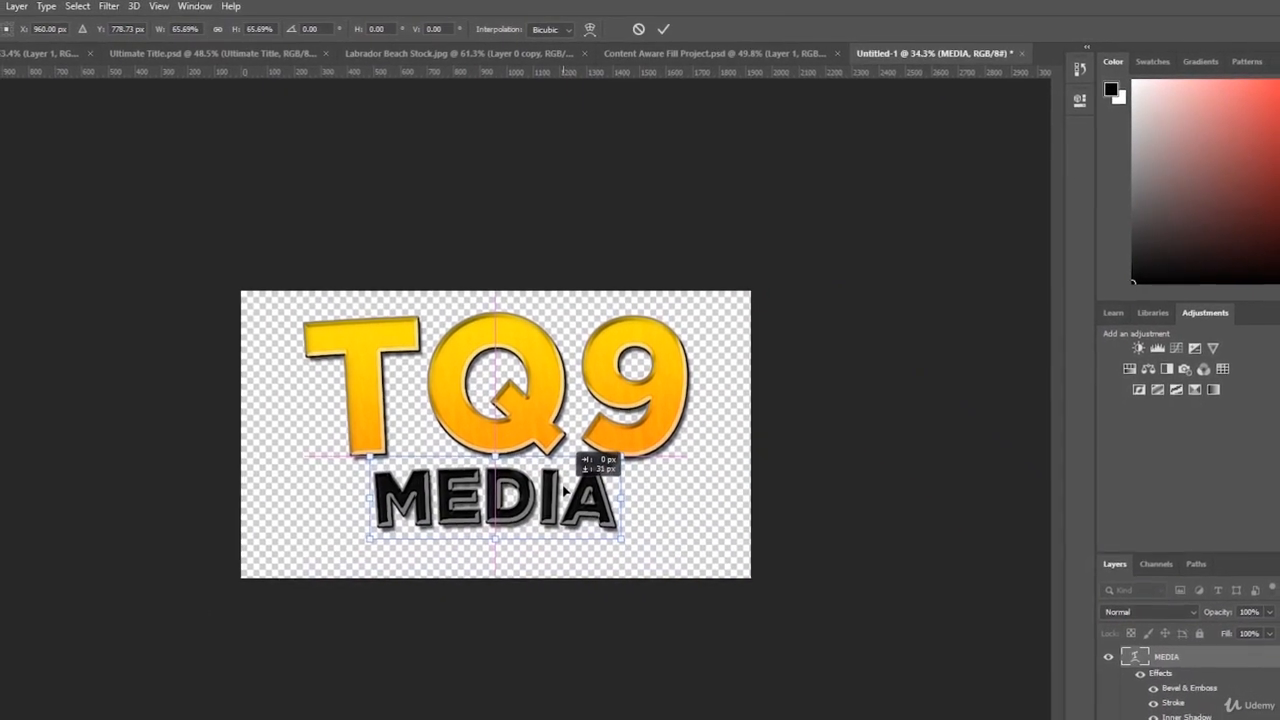
pyautogui.press('Return')
pyautogui.press('z')
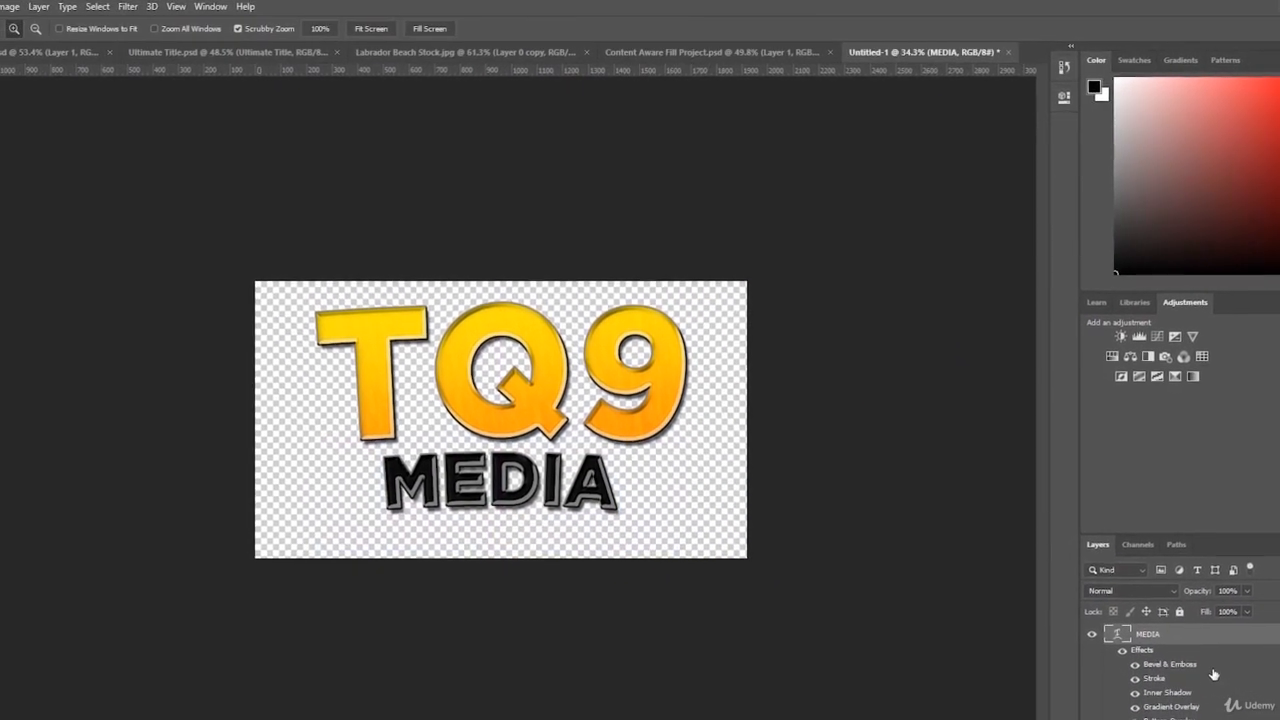
# Step: Set the MEDIA layer's Bevel & Emboss to a depth of about 95% and a size of 32 px
pyautogui.doubleClick(1167, 651)
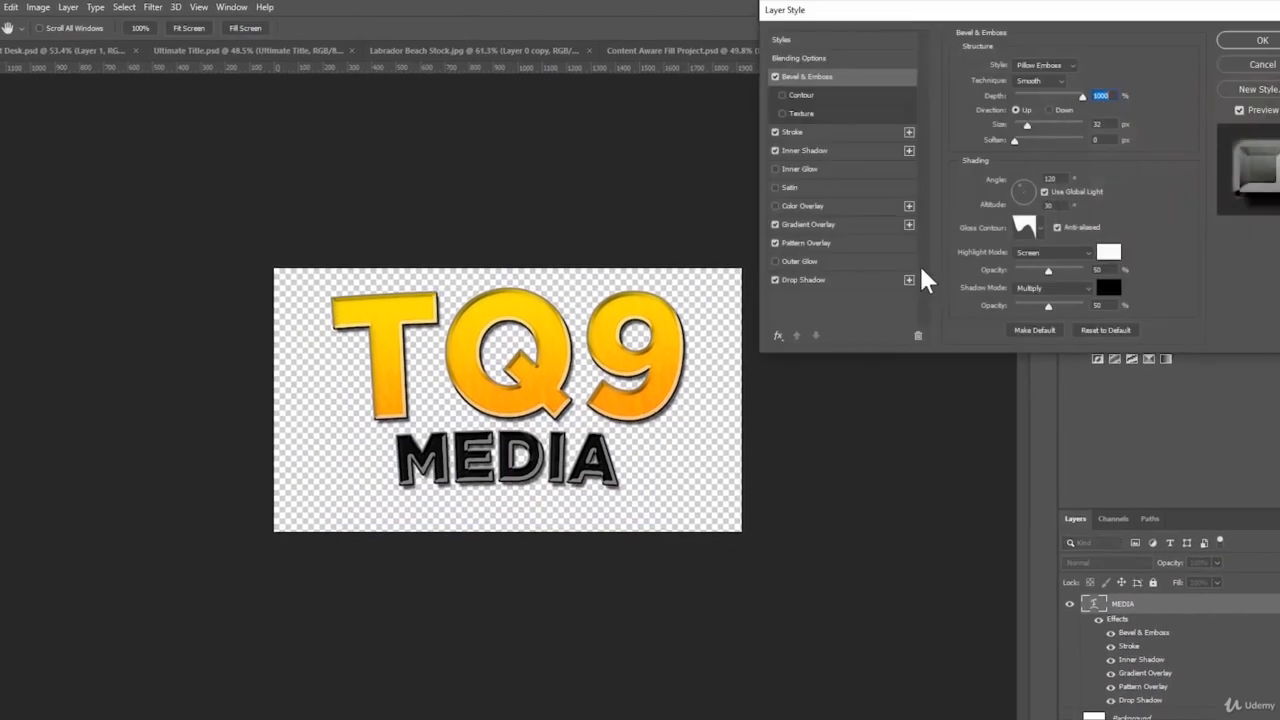
pyautogui.moveTo(1022, 122); pyautogui.dragTo(1017, 120)
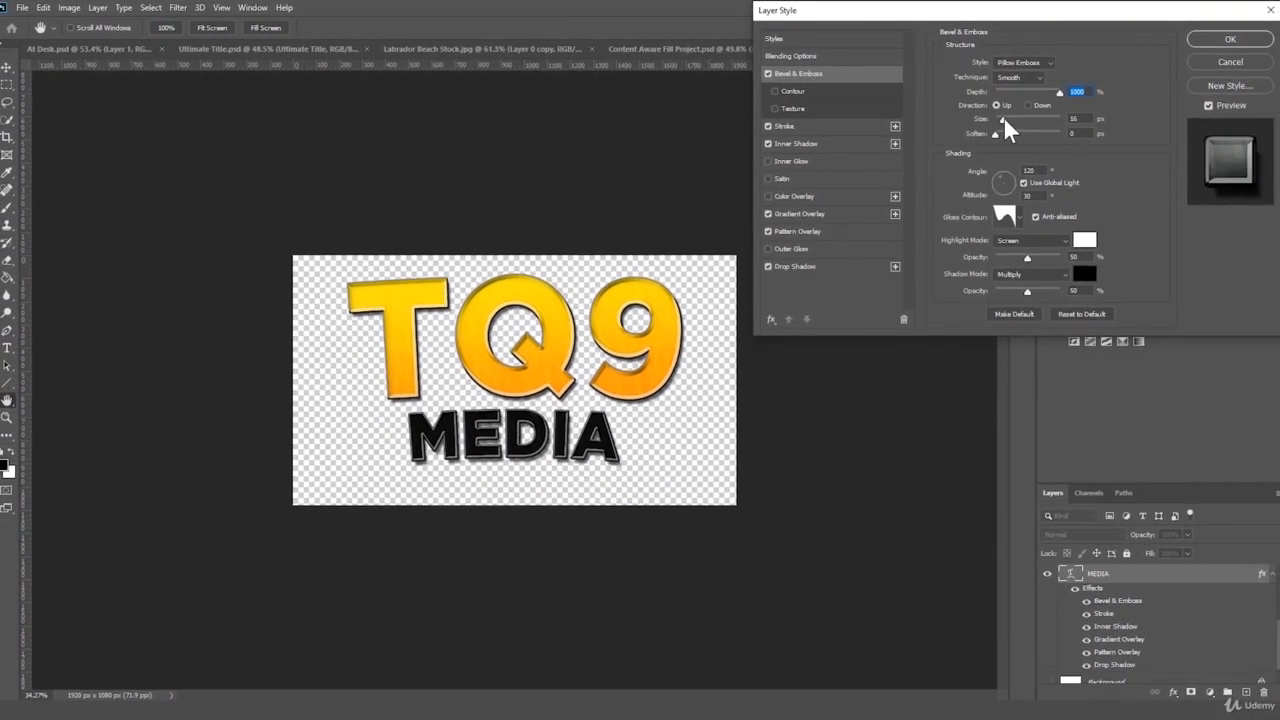
pyautogui.press('Tab')
pyautogui.write('32')
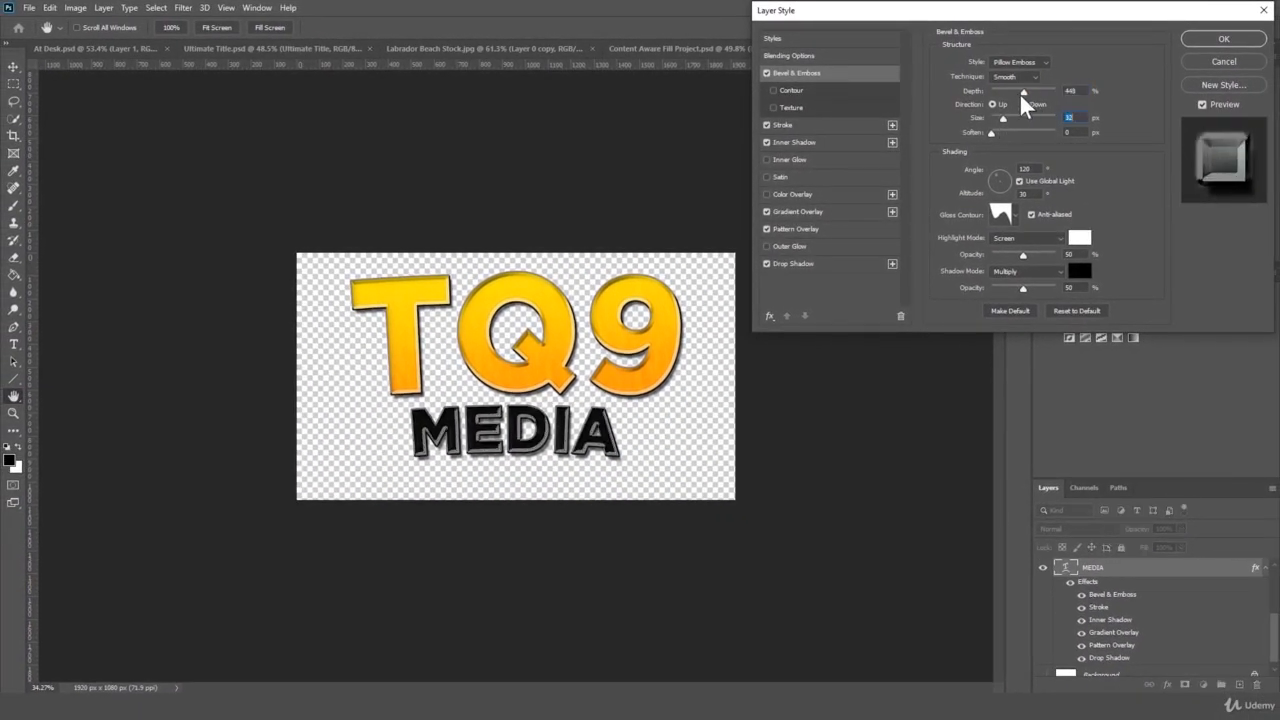
pyautogui.moveTo(1021, 96); pyautogui.dragTo(994, 96)
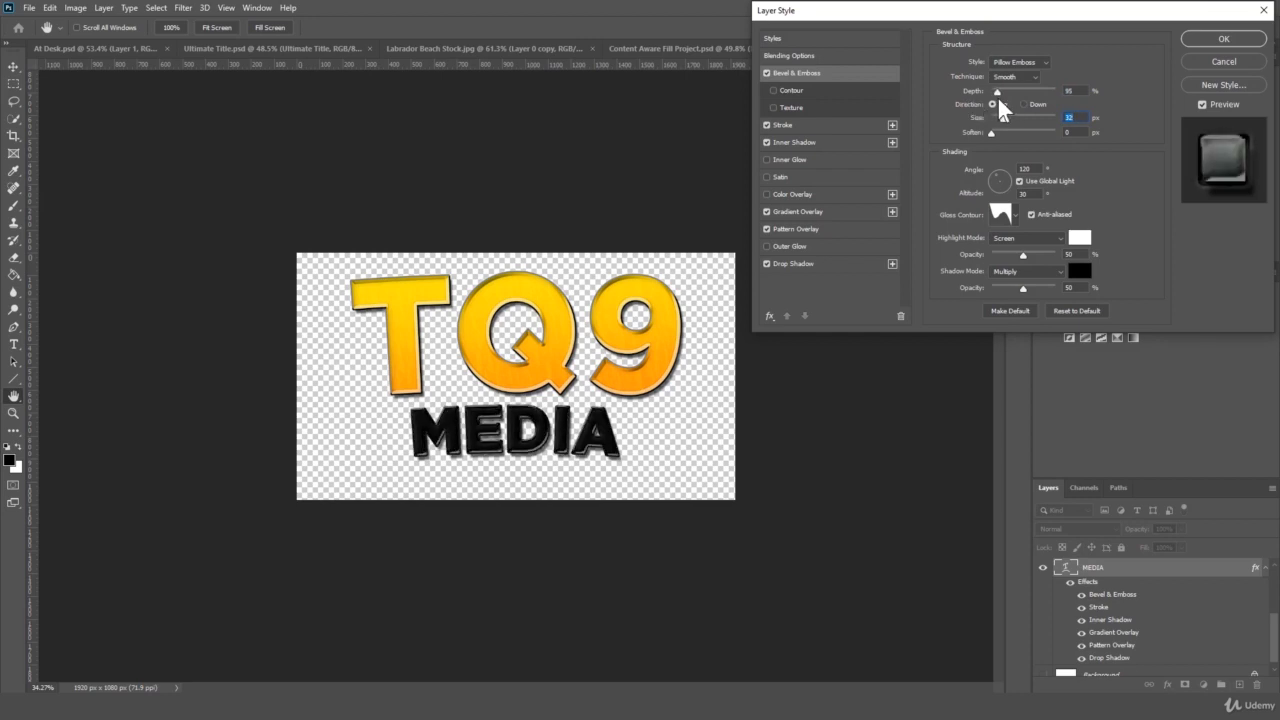
pyautogui.press('Return')
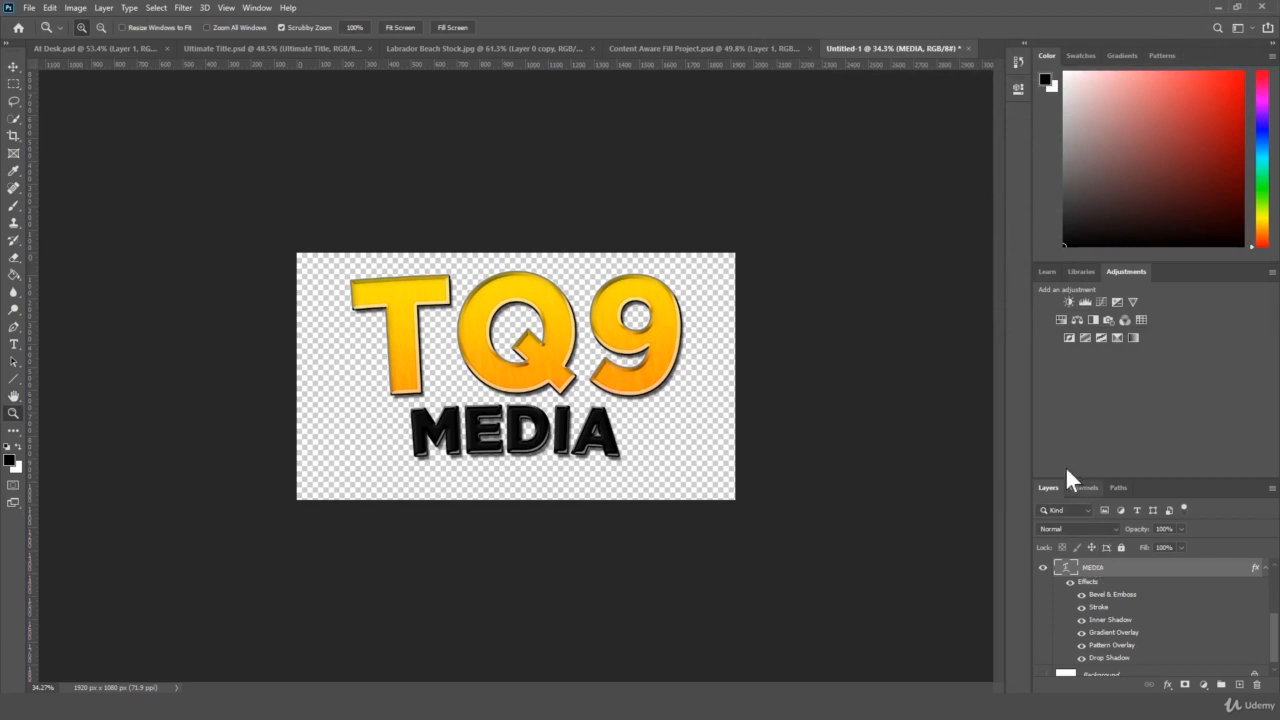
# Step: Select the TQ9 and MEDIA layers together and move both texts slightly down to centre them vertically on the canvas
pyautogui.moveTo(715, 371); pyautogui.dragTo(710, 373)
pyautogui.scroll(3, 1134, 640)
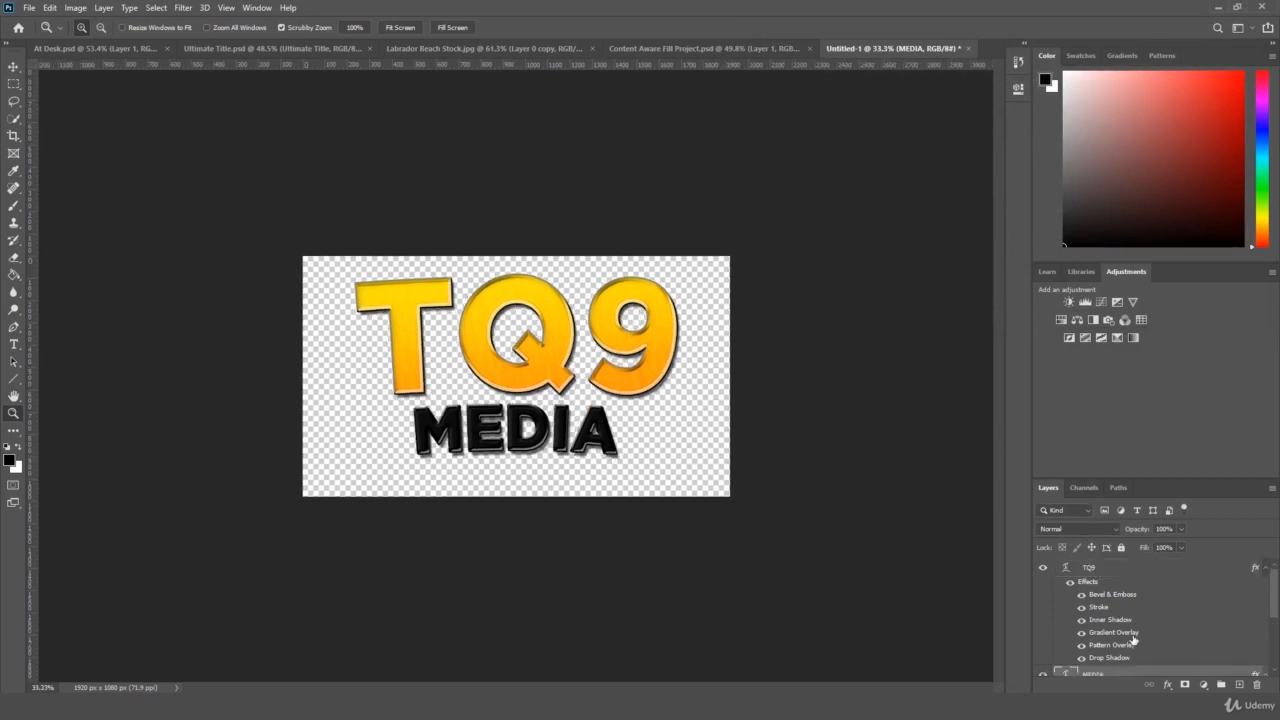
pyautogui.click(1125, 572)
pyautogui.moveTo(651, 315); pyautogui.dragTo(652, 327)
pyautogui.moveTo(723, 289); pyautogui.dragTo(718, 320)
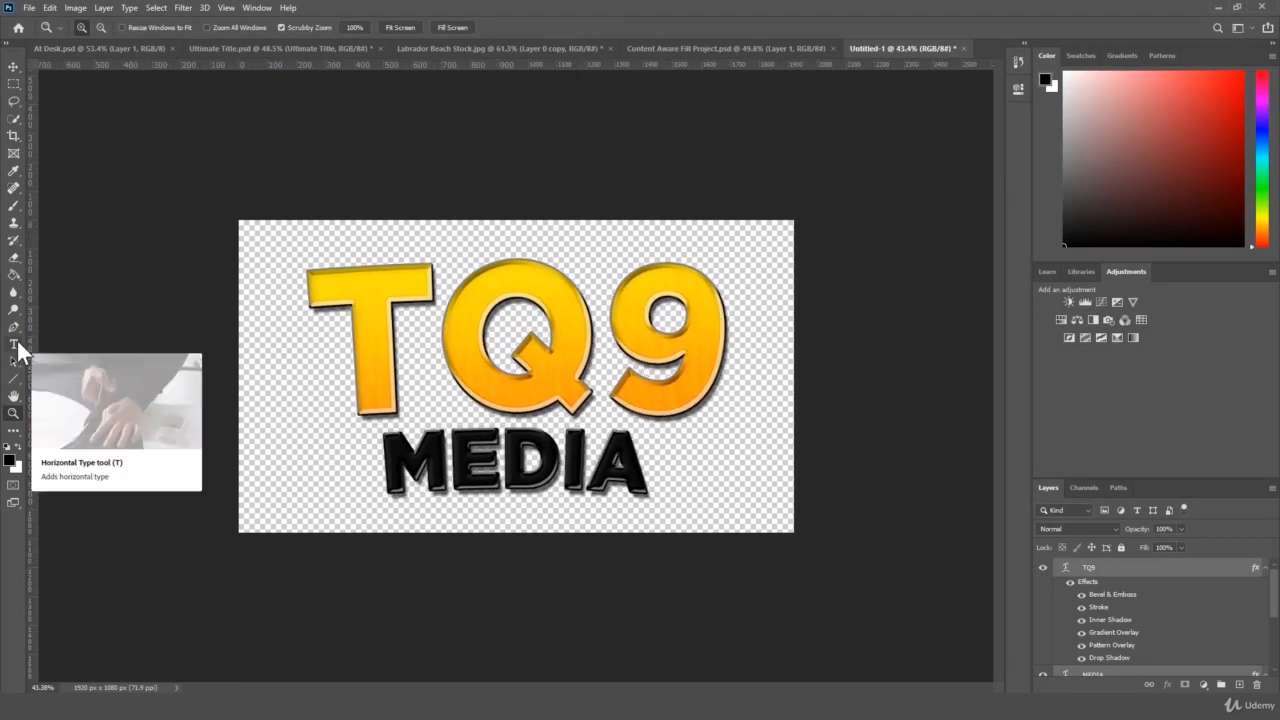
# Step: Try the Gotham Thin Regular font on the MEDIA text
pyautogui.click(14, 344)
pyautogui.doubleClick(465, 465)
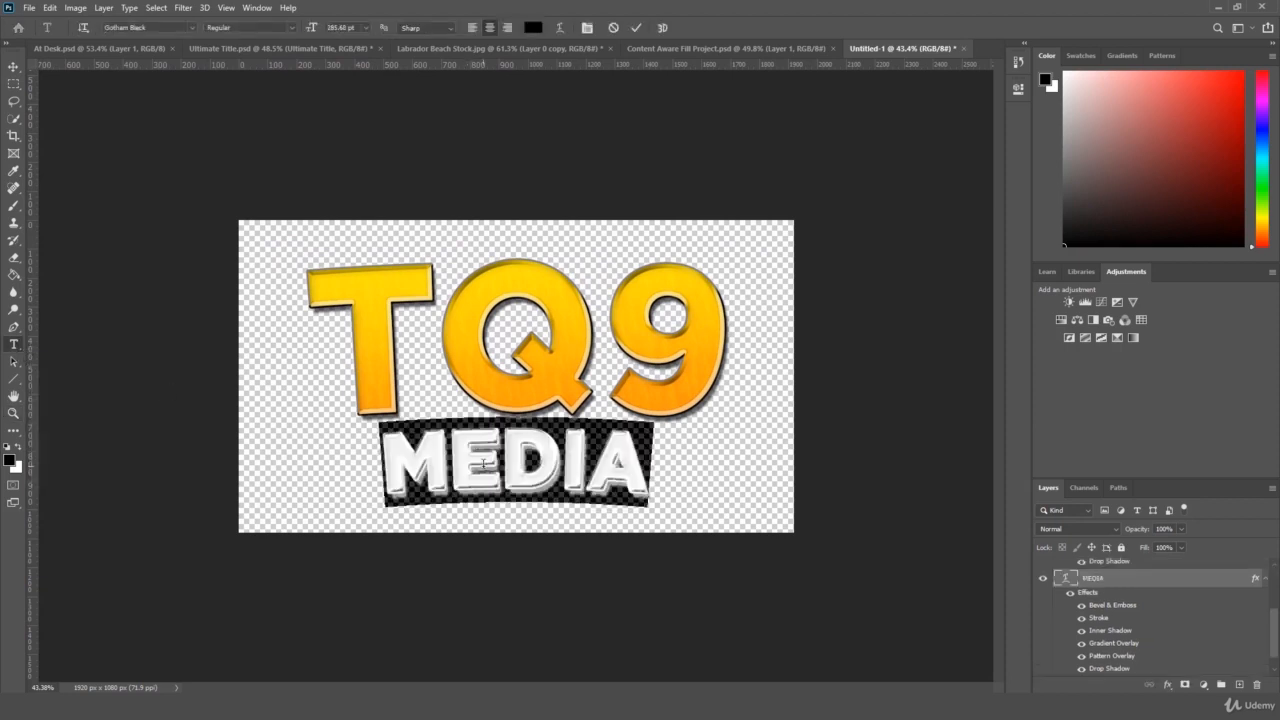
pyautogui.click(194, 26)
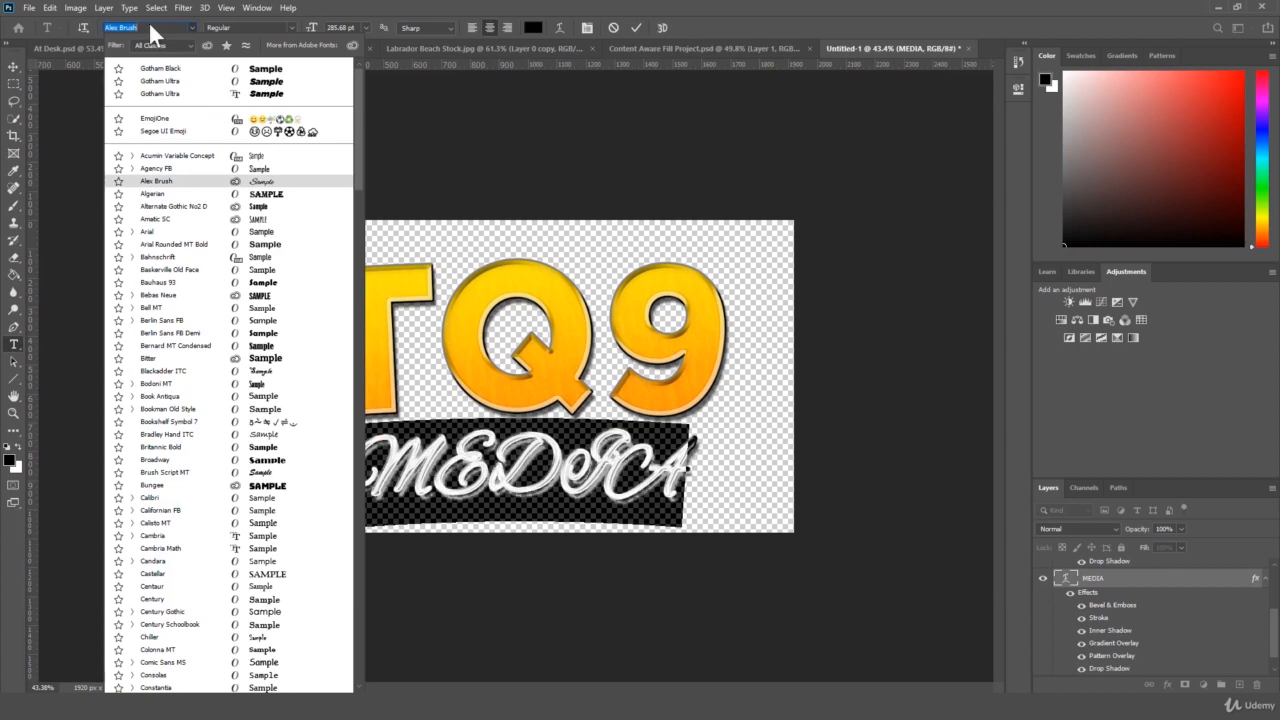
pyautogui.write('got')
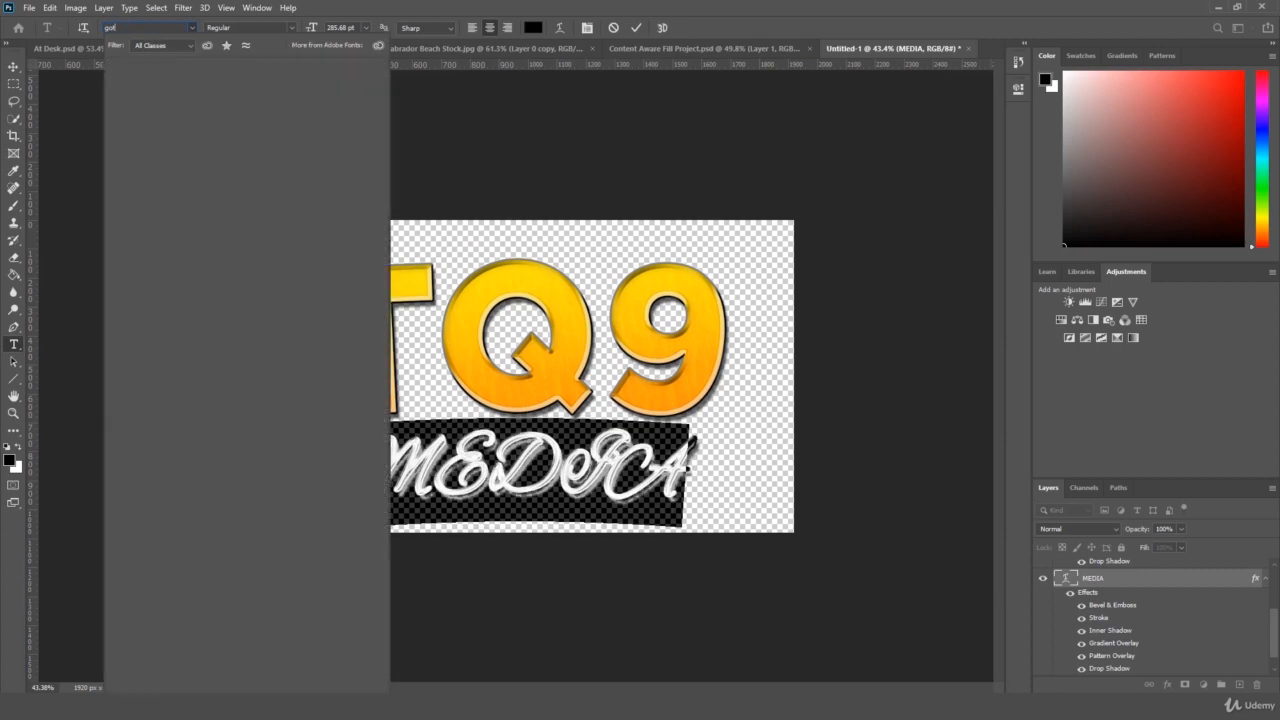
pyautogui.write('ham Thin')
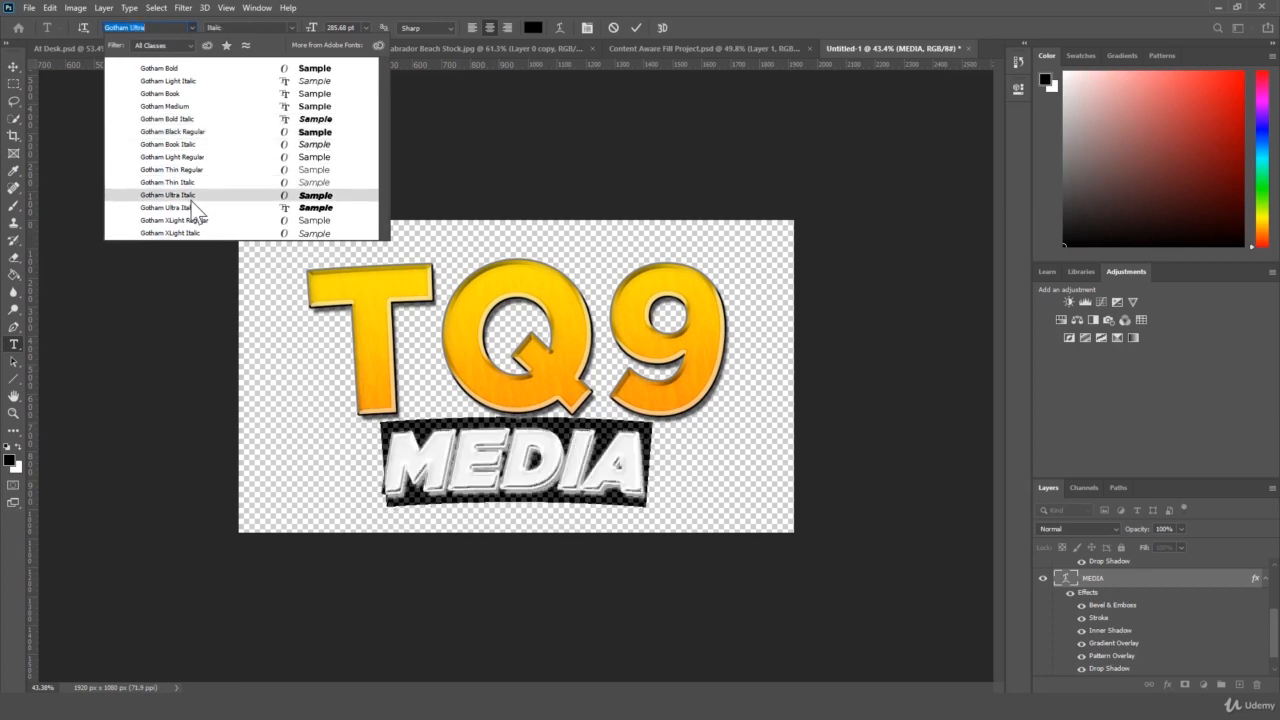
pyautogui.click(202, 170)
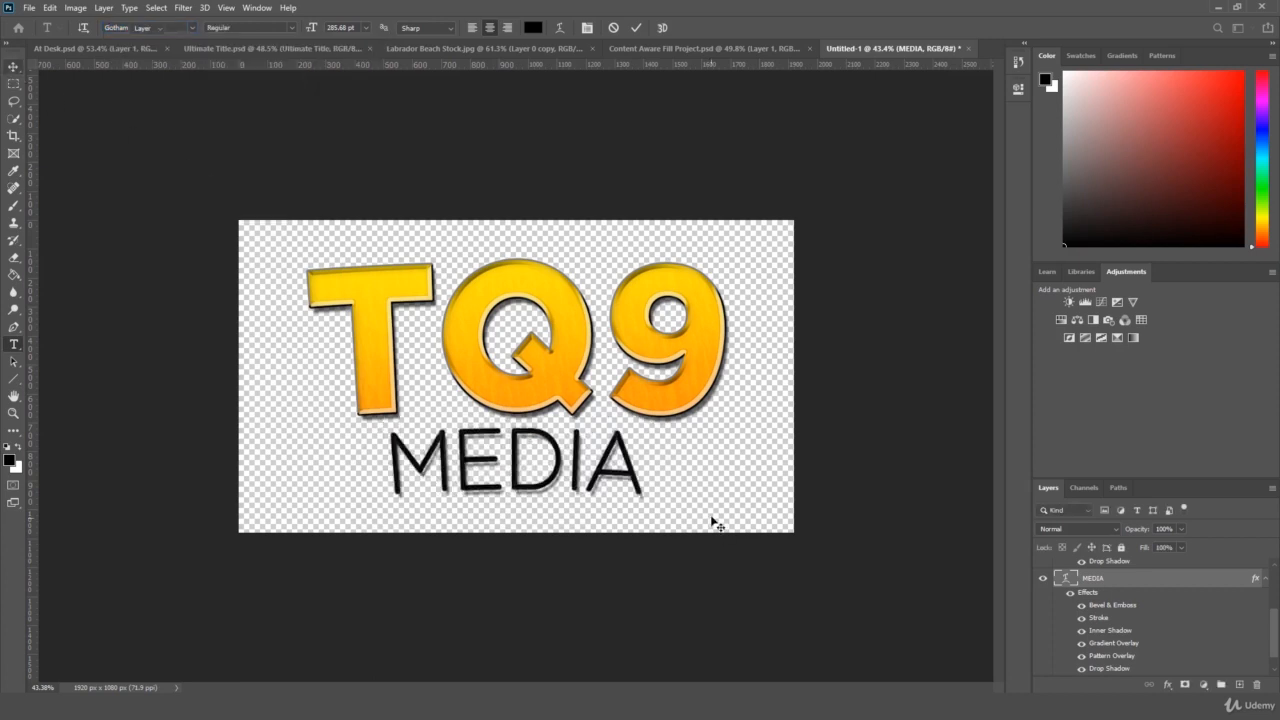
pyautogui.hotkey('ctrl', 't')
pyautogui.moveTo(648, 460); pyautogui.dragTo(723, 454)
pyautogui.press('Escape')
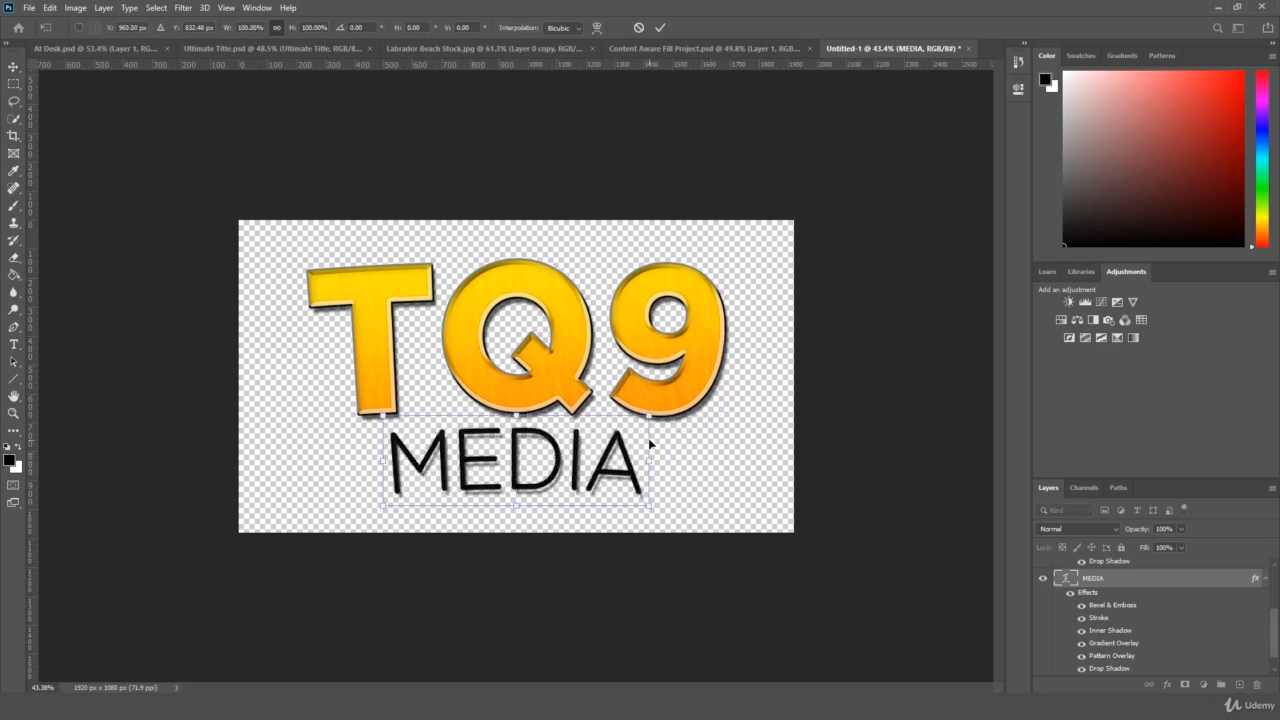
# Step: Undo the font change on the MEDIA text
pyautogui.hotkey('ctrl', 'z')
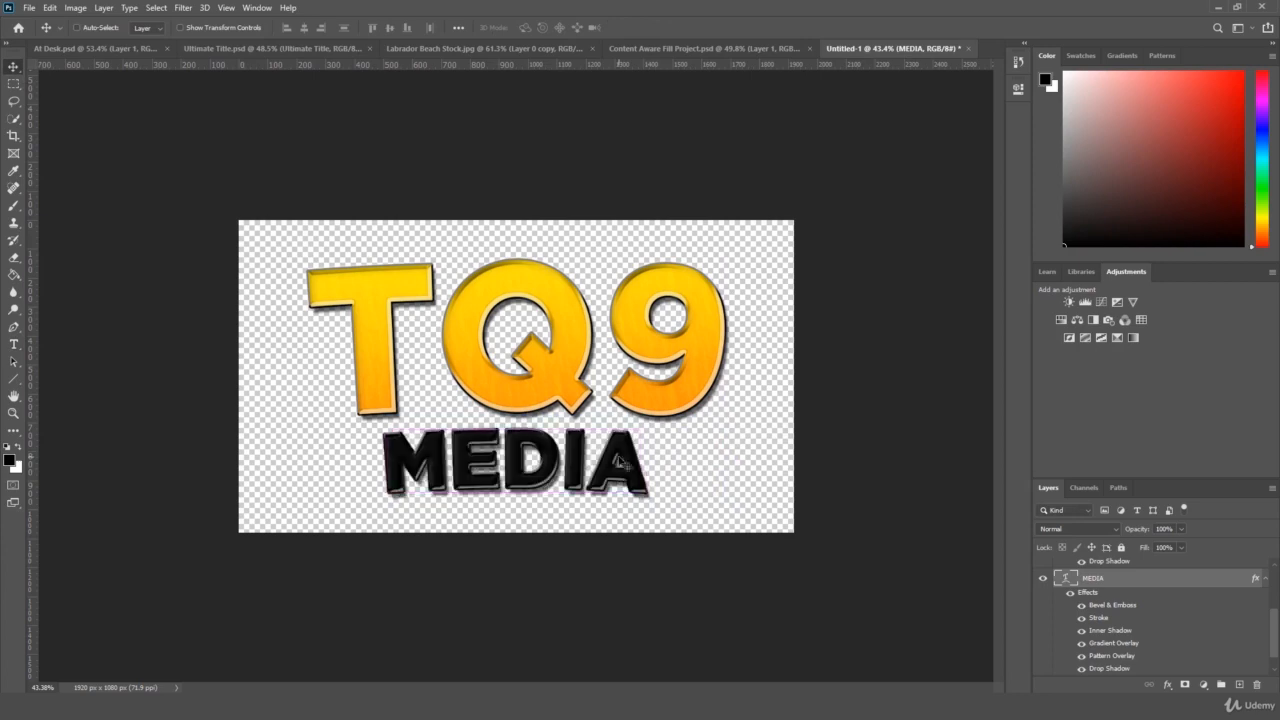
pyautogui.click(13, 416)
pyautogui.moveTo(287, 397); pyautogui.dragTo(267, 403)
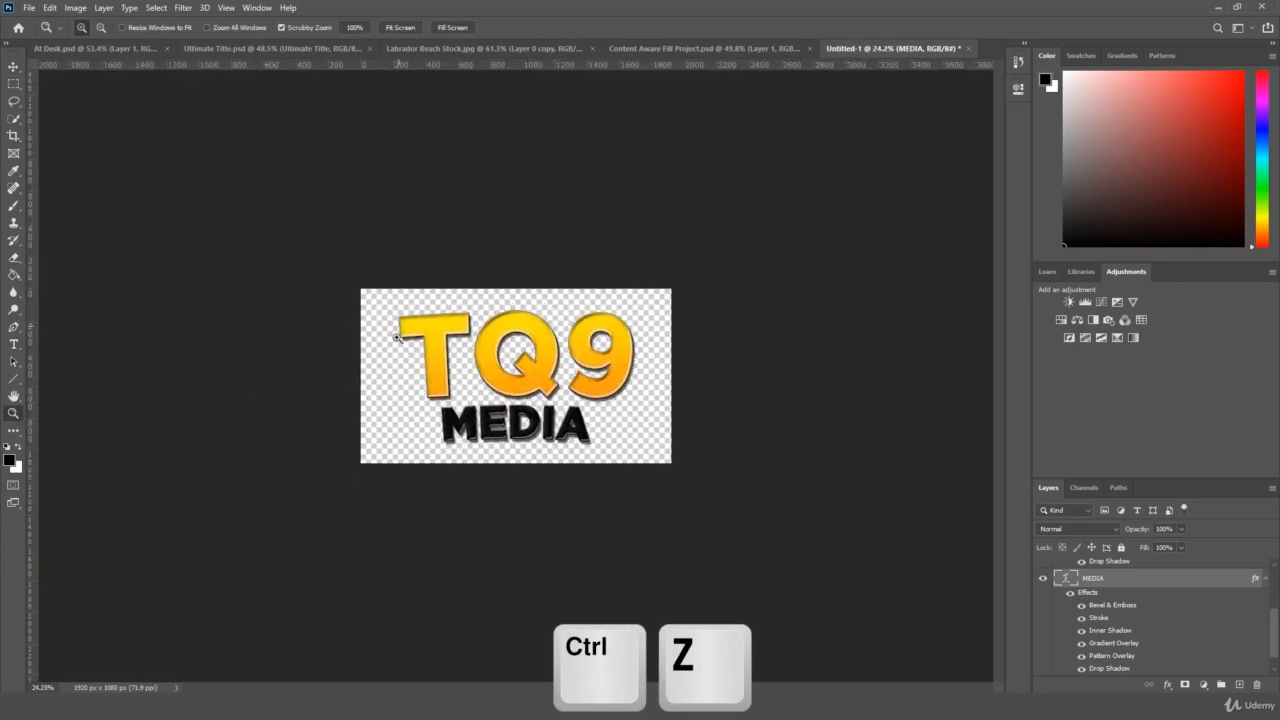
pyautogui.moveTo(397, 337); pyautogui.dragTo(430, 326)
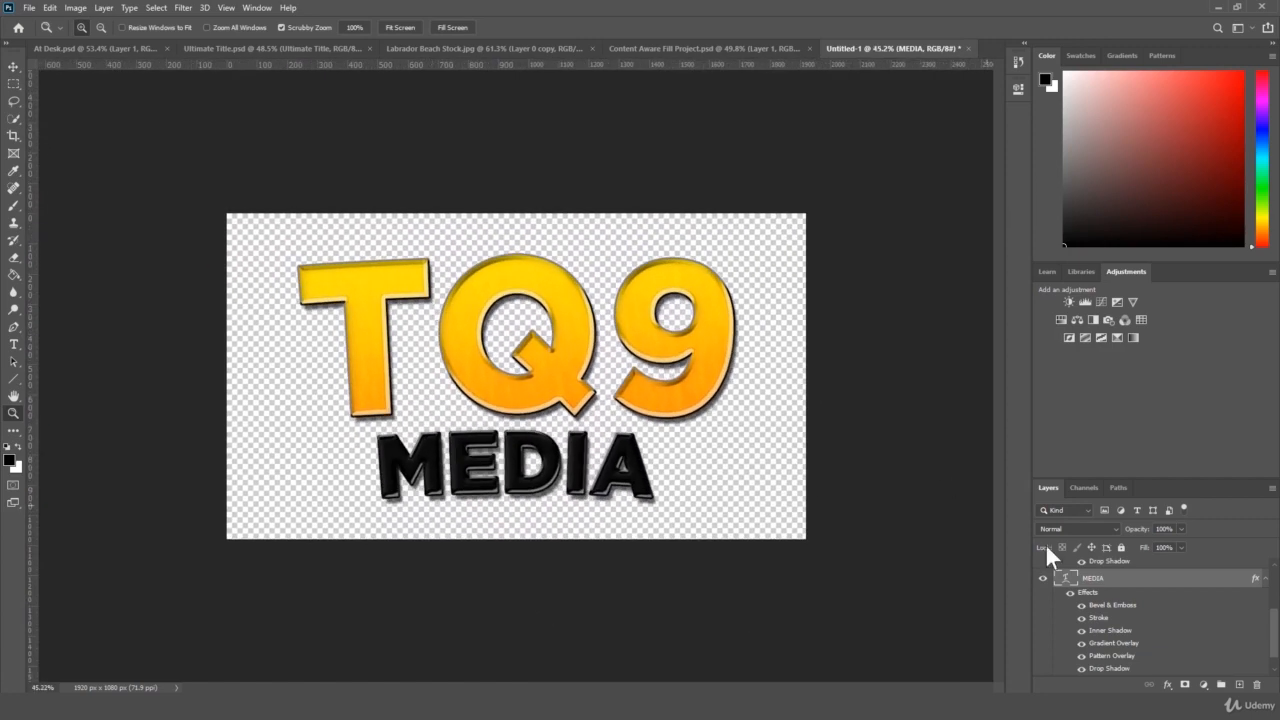
# Step: Check the Warp Text settings of the TQ9 text and close them without changes
pyautogui.scroll(-1, 1123, 620)
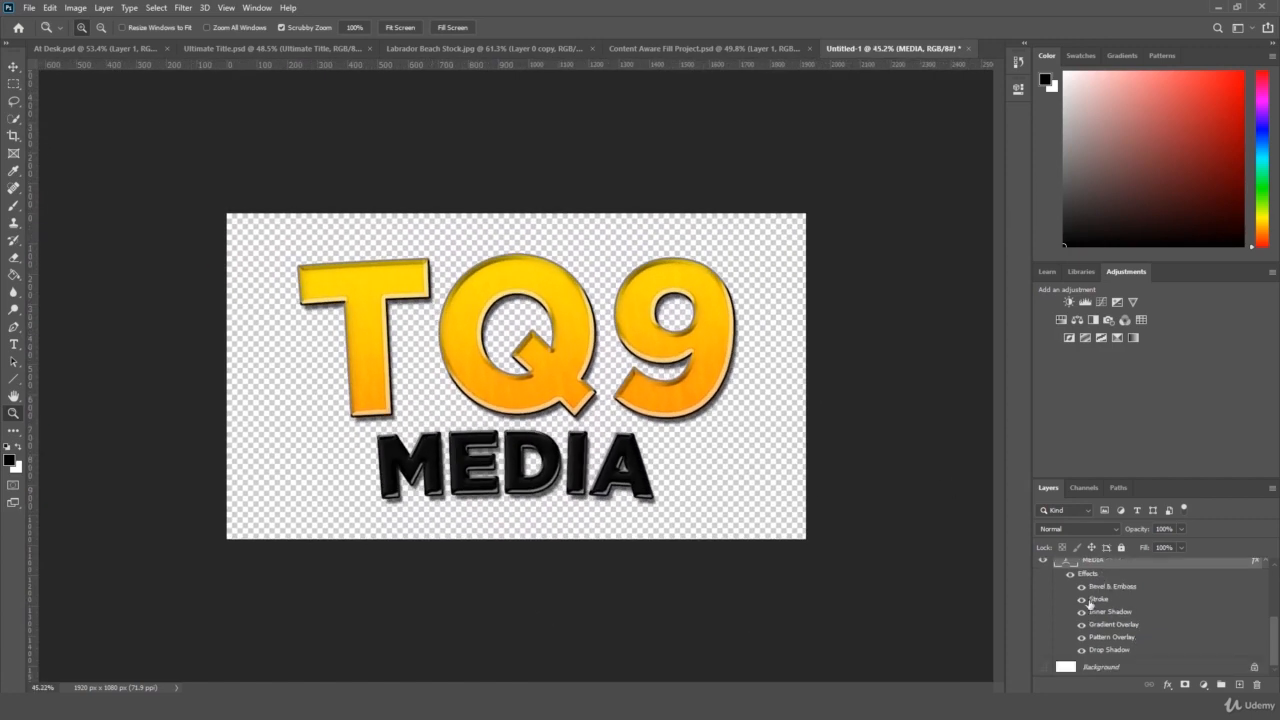
pyautogui.click(14, 344)
pyautogui.click(434, 360)
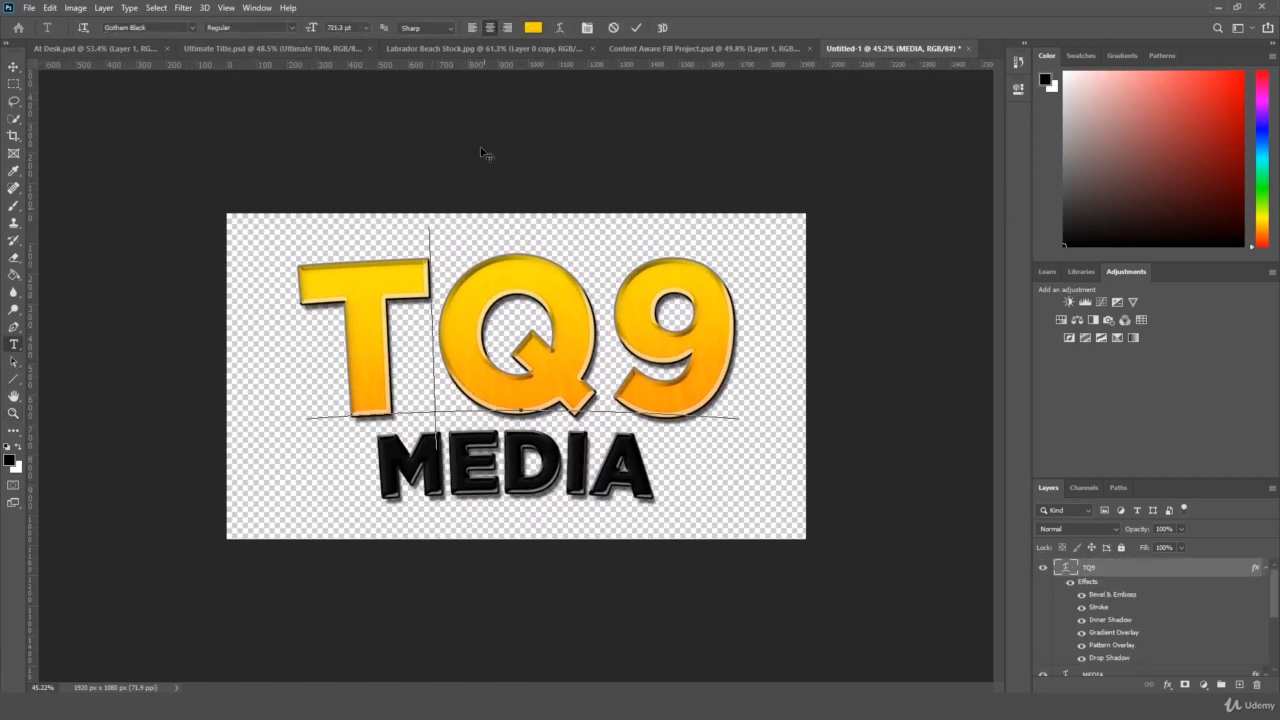
pyautogui.click(587, 27)
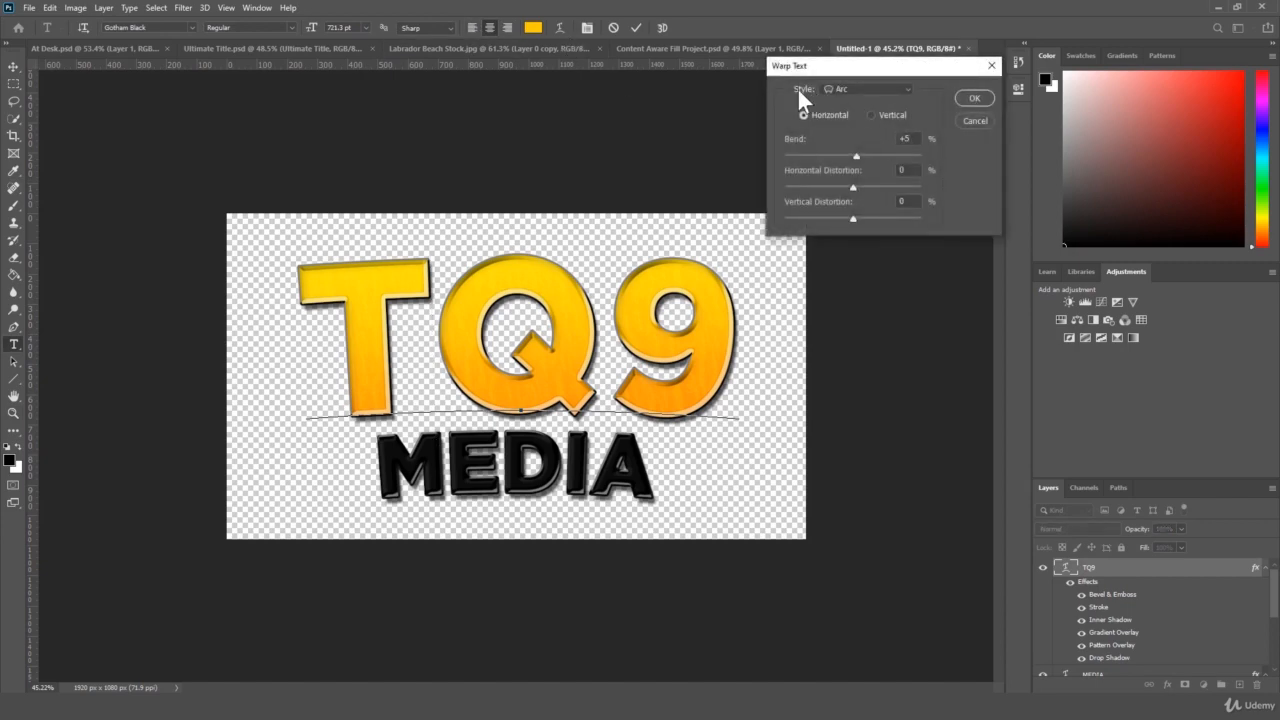
pyautogui.click(975, 118)
pyautogui.click(13, 414)
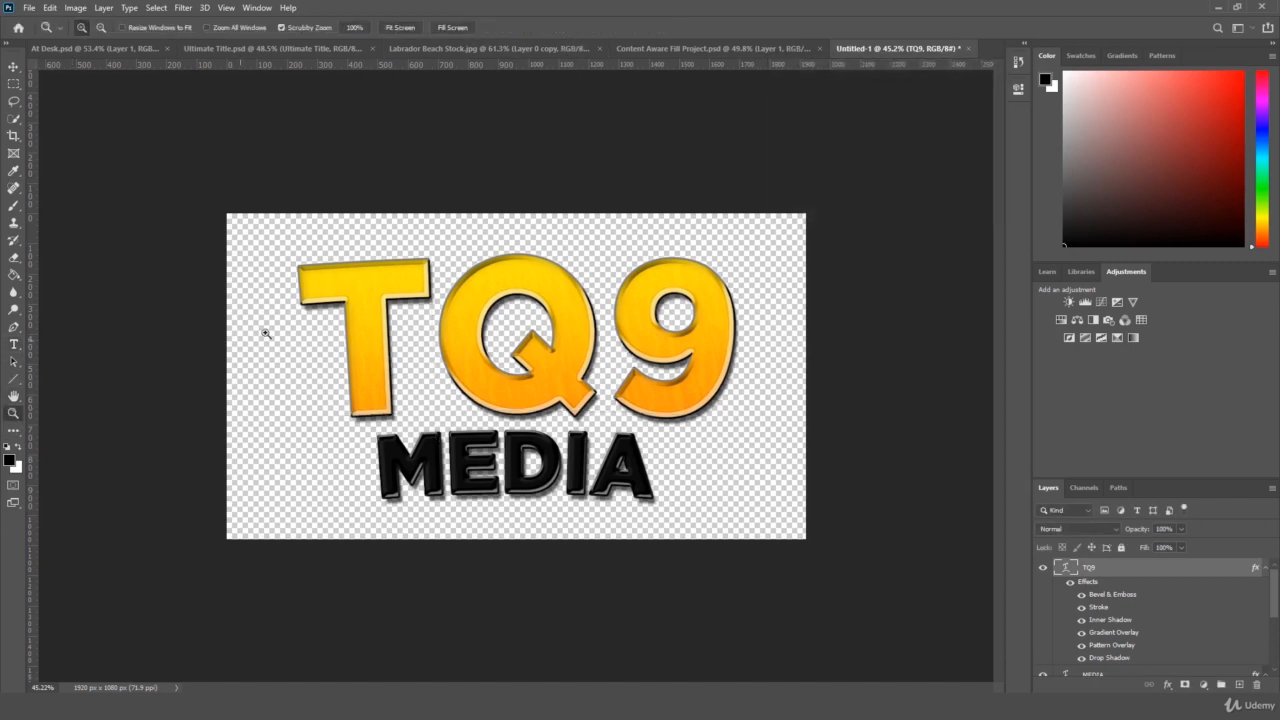
# Step: Save the document as a Photoshop file named Advanced Titles with Maximize Compatibility on
pyautogui.moveTo(274, 335); pyautogui.dragTo(263, 347)
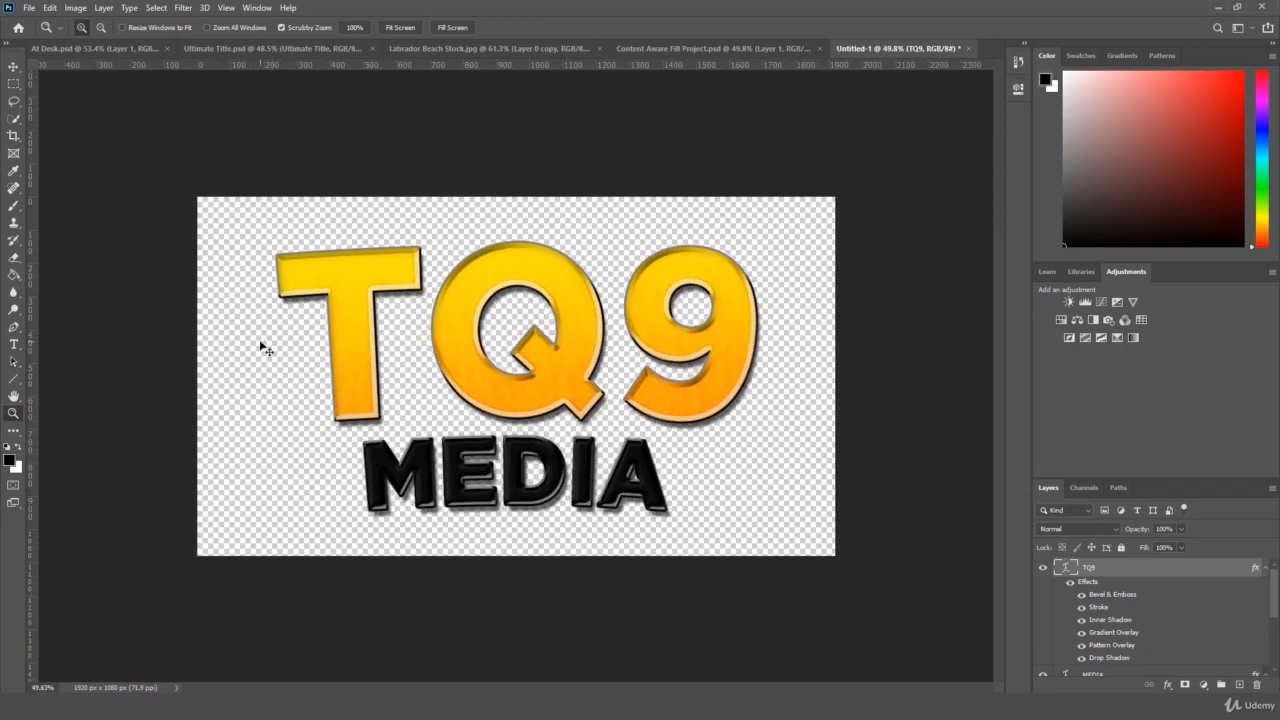
pyautogui.hotkey('ctrl', 's')
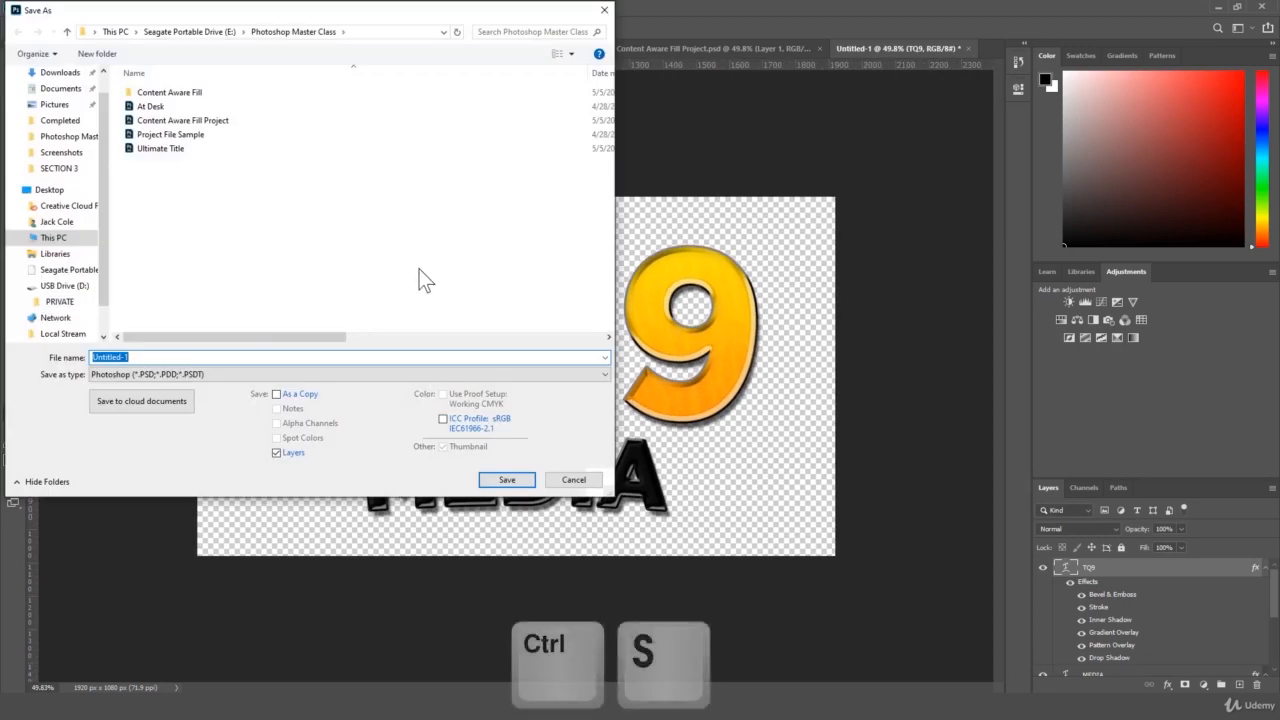
pyautogui.write('Advanced')
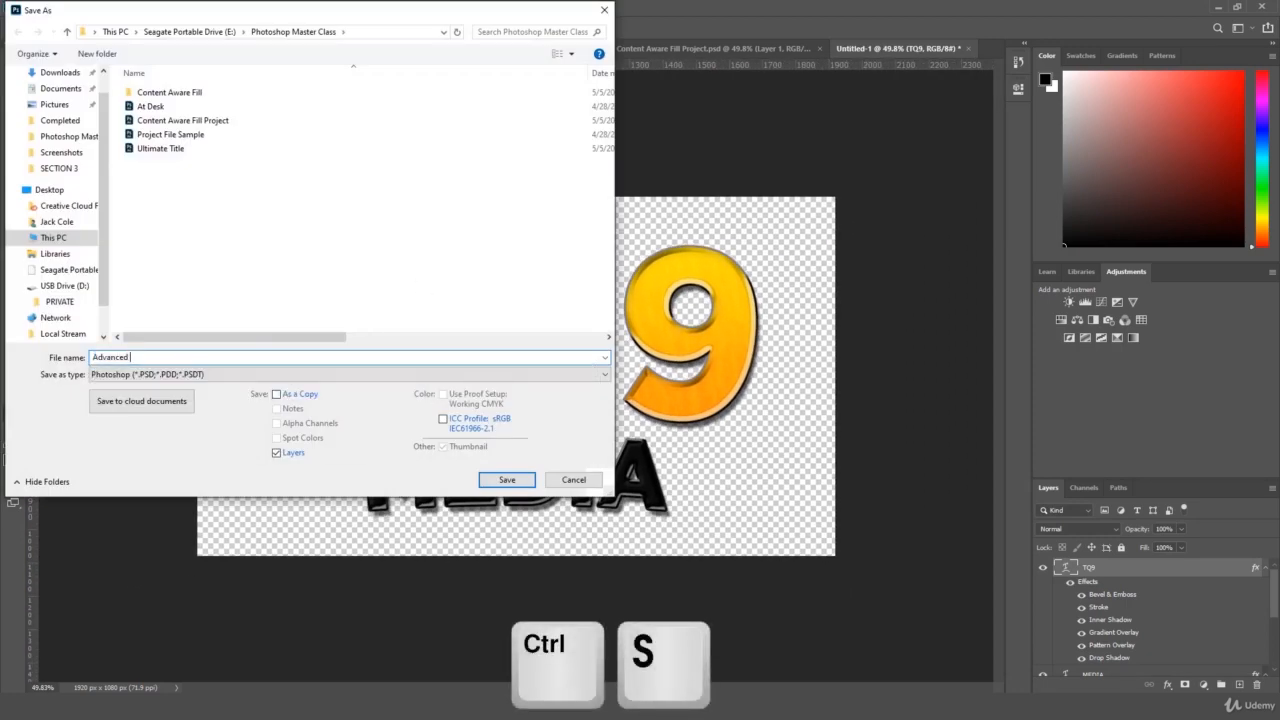
pyautogui.write(' Titles')
pyautogui.press('Return')
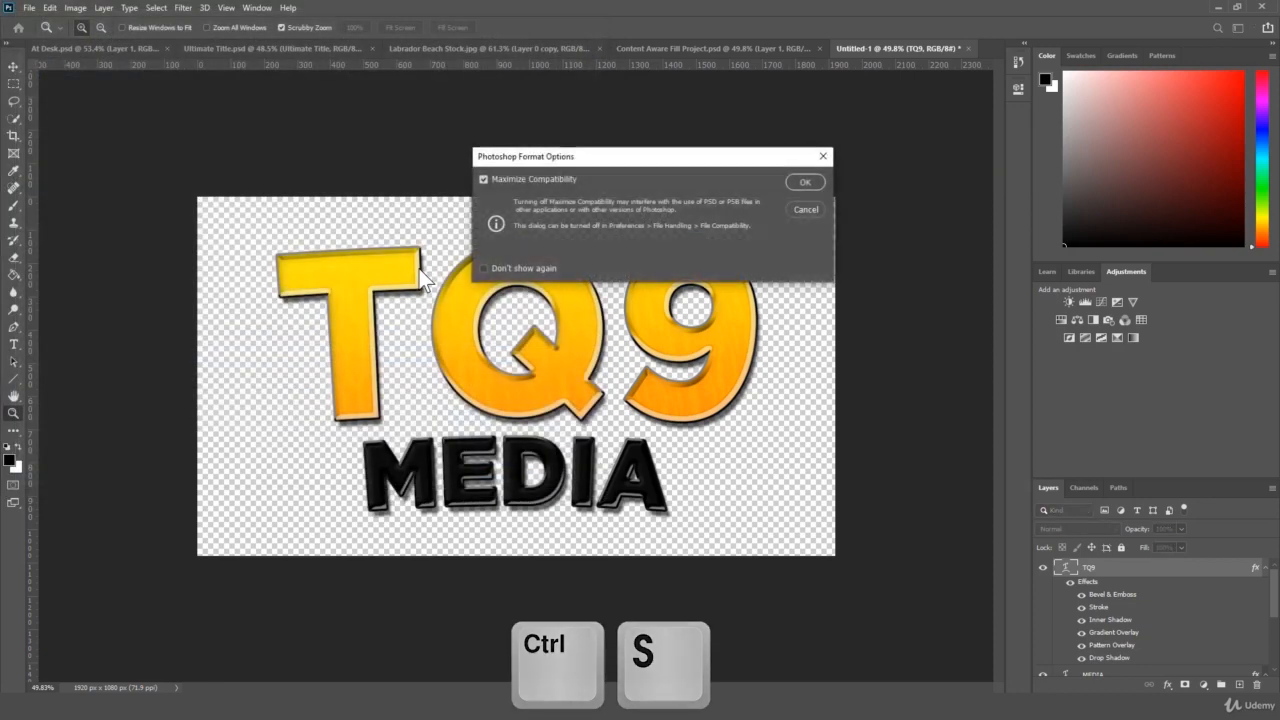
pyautogui.press('Return')
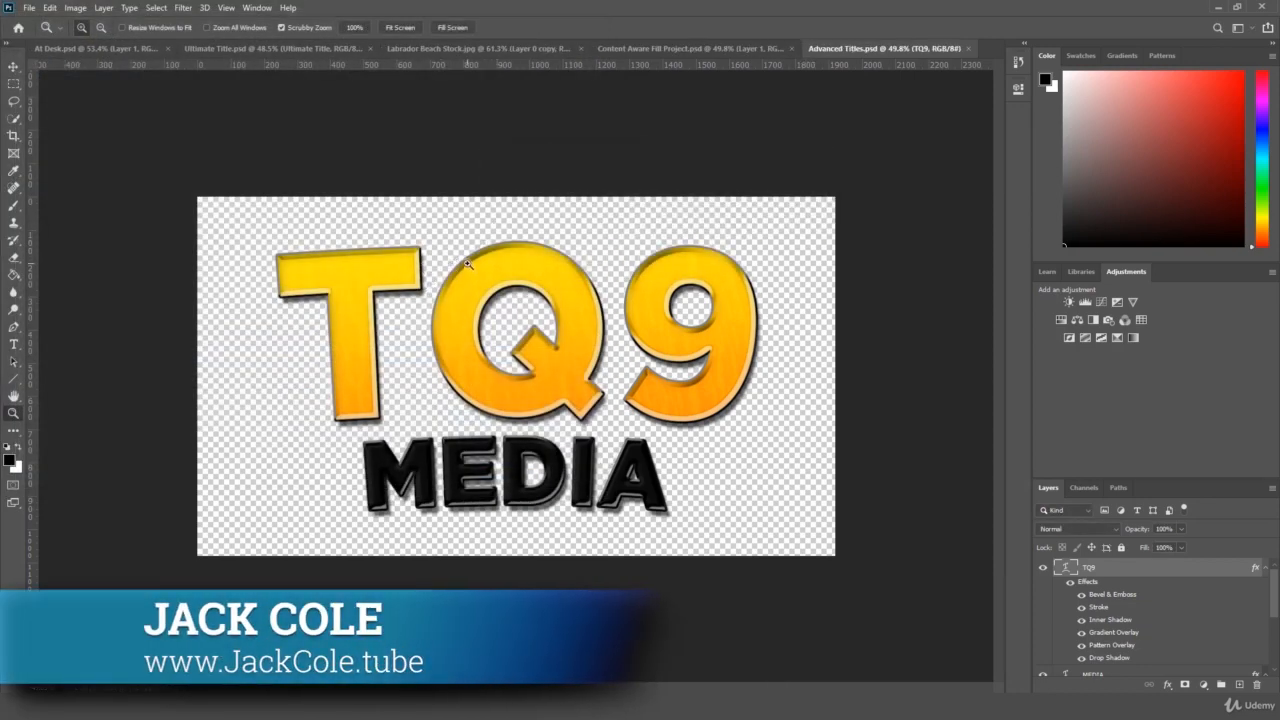
pyautogui.moveTo(472, 254)
pyautogui.mouseDown()
pyautogui.moveTo(449, 268)
pyautogui.moveTo(461, 268)
pyautogui.mouseUp()
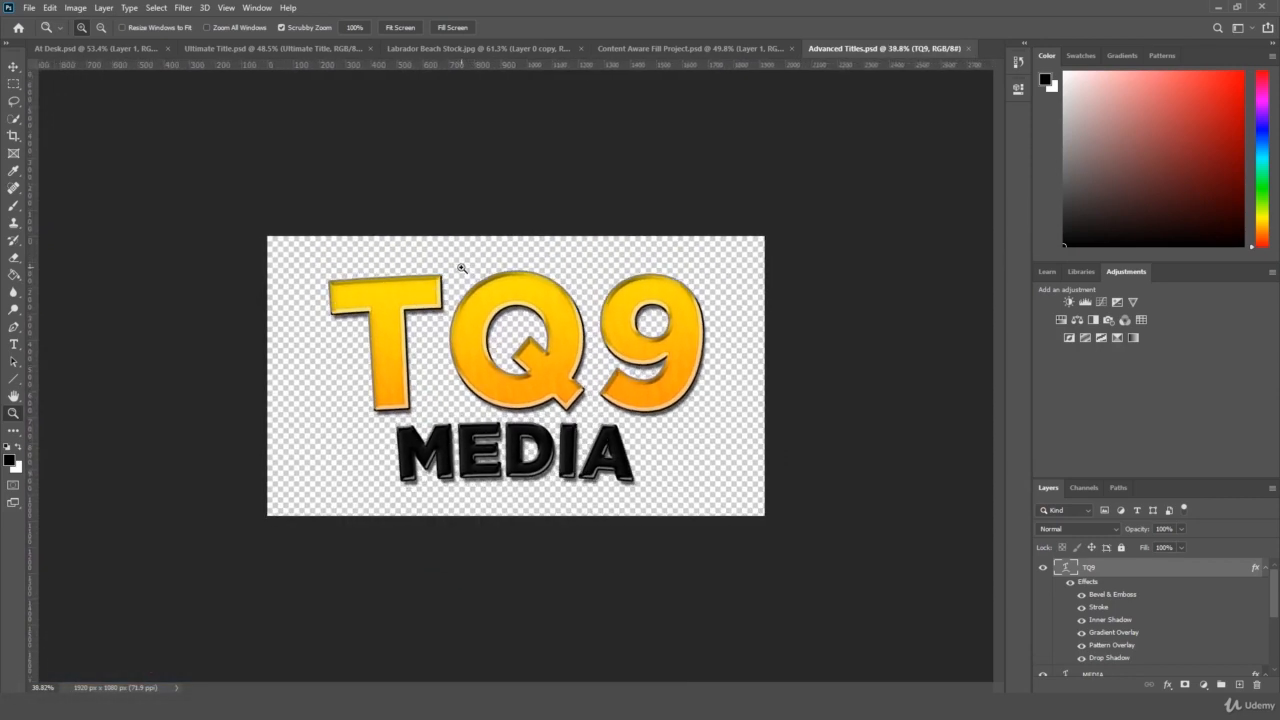